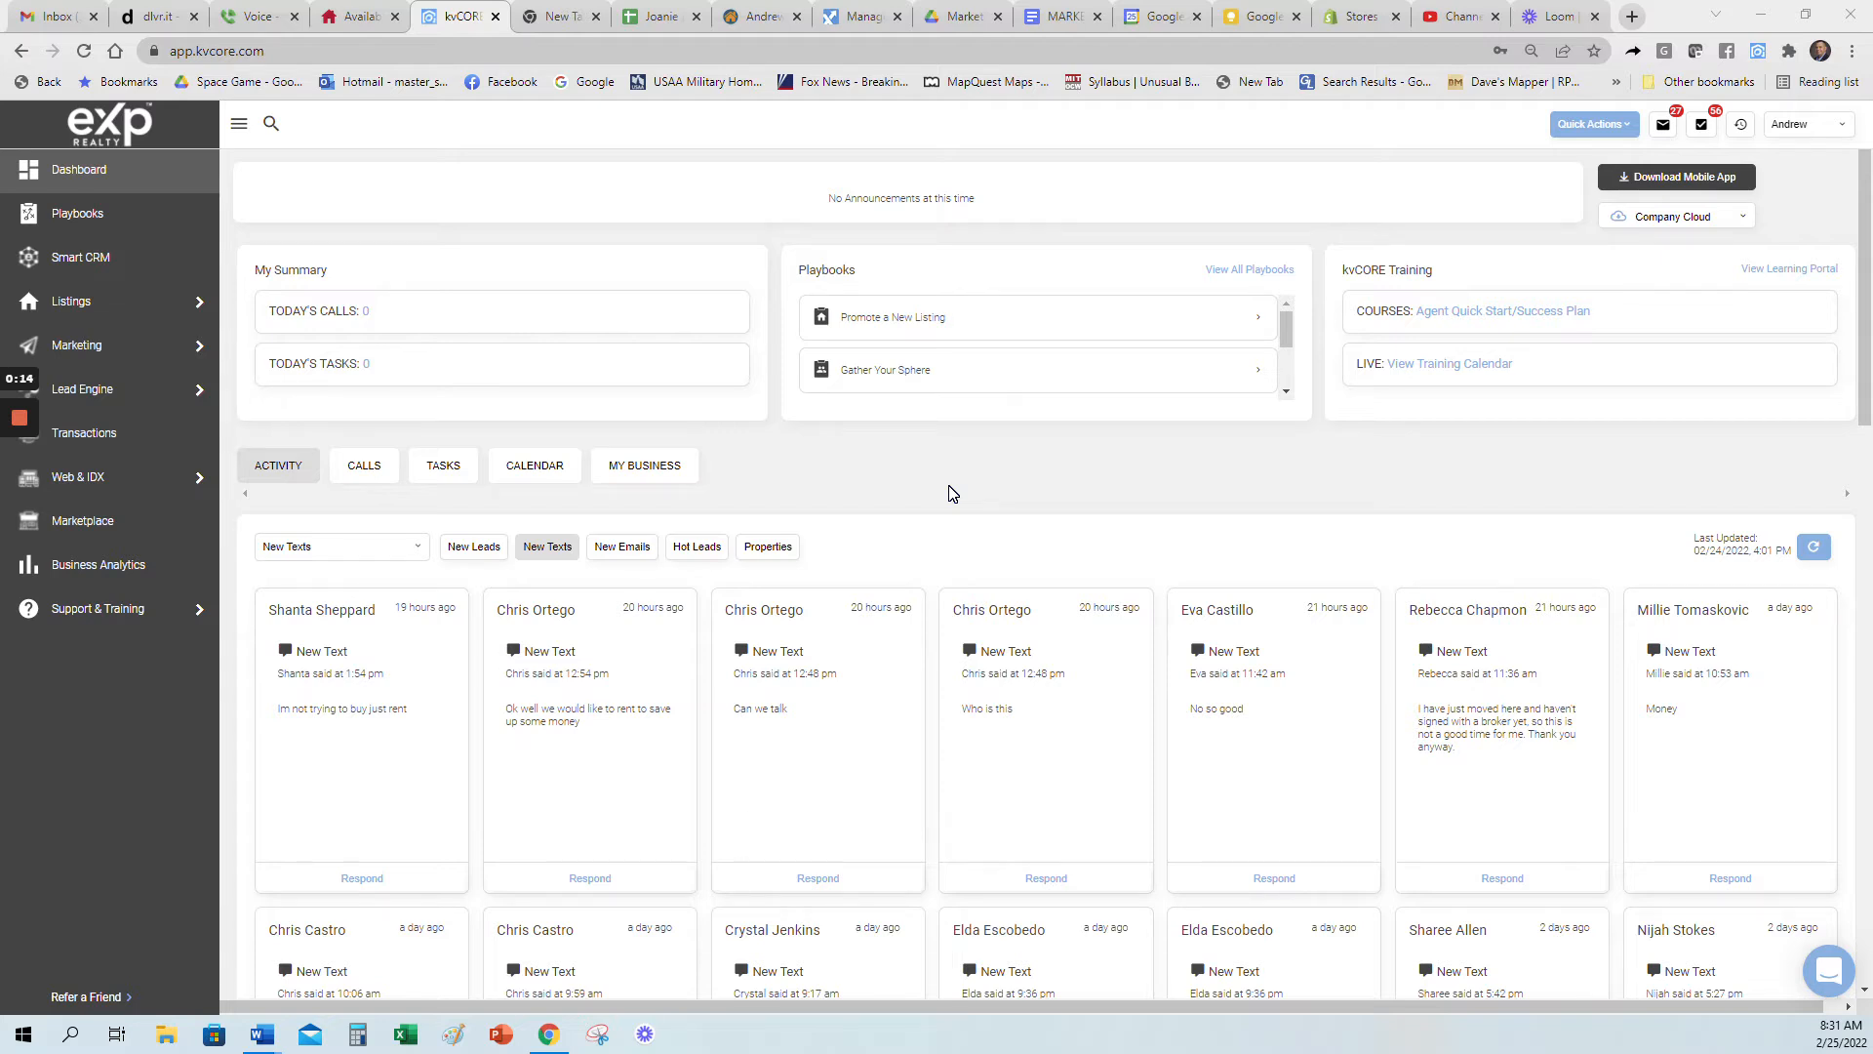
# Step: Open the Seller Squeeze form in the Lead Engine's squeeze page builder
pyautogui.click(239, 122)
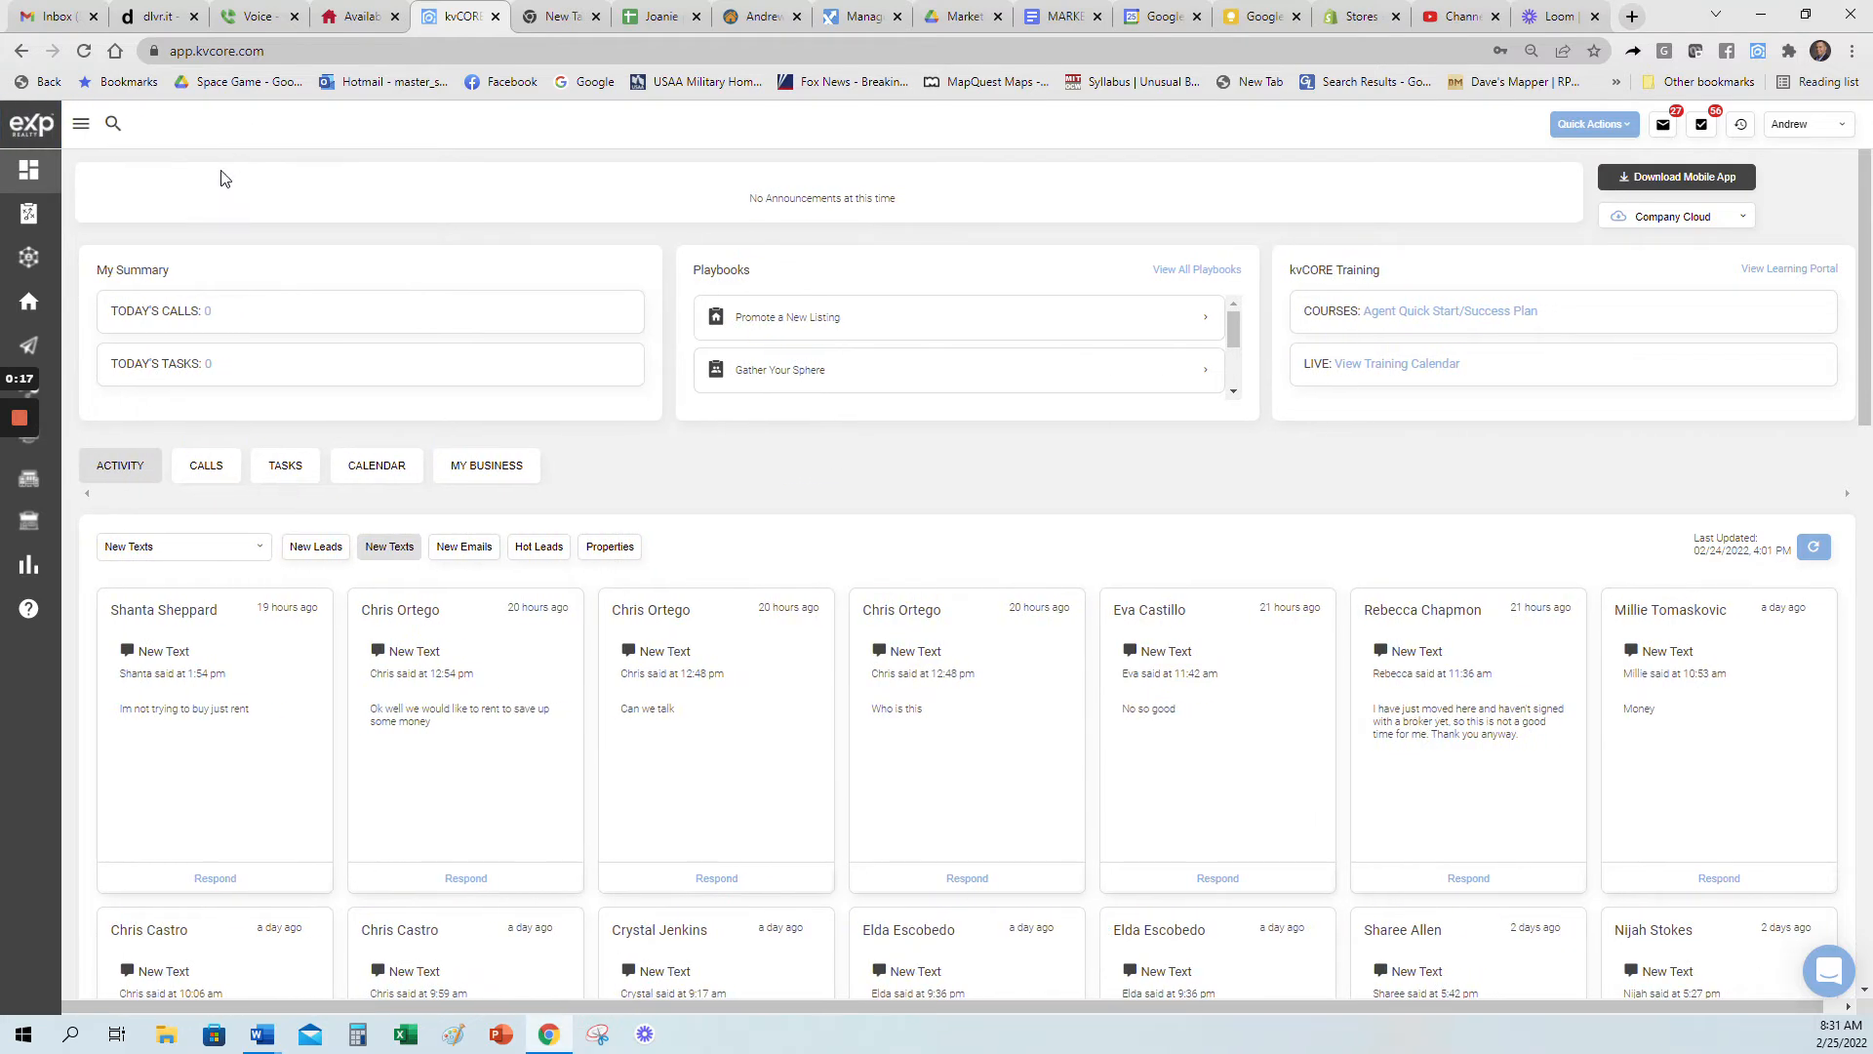
pyautogui.click(82, 124)
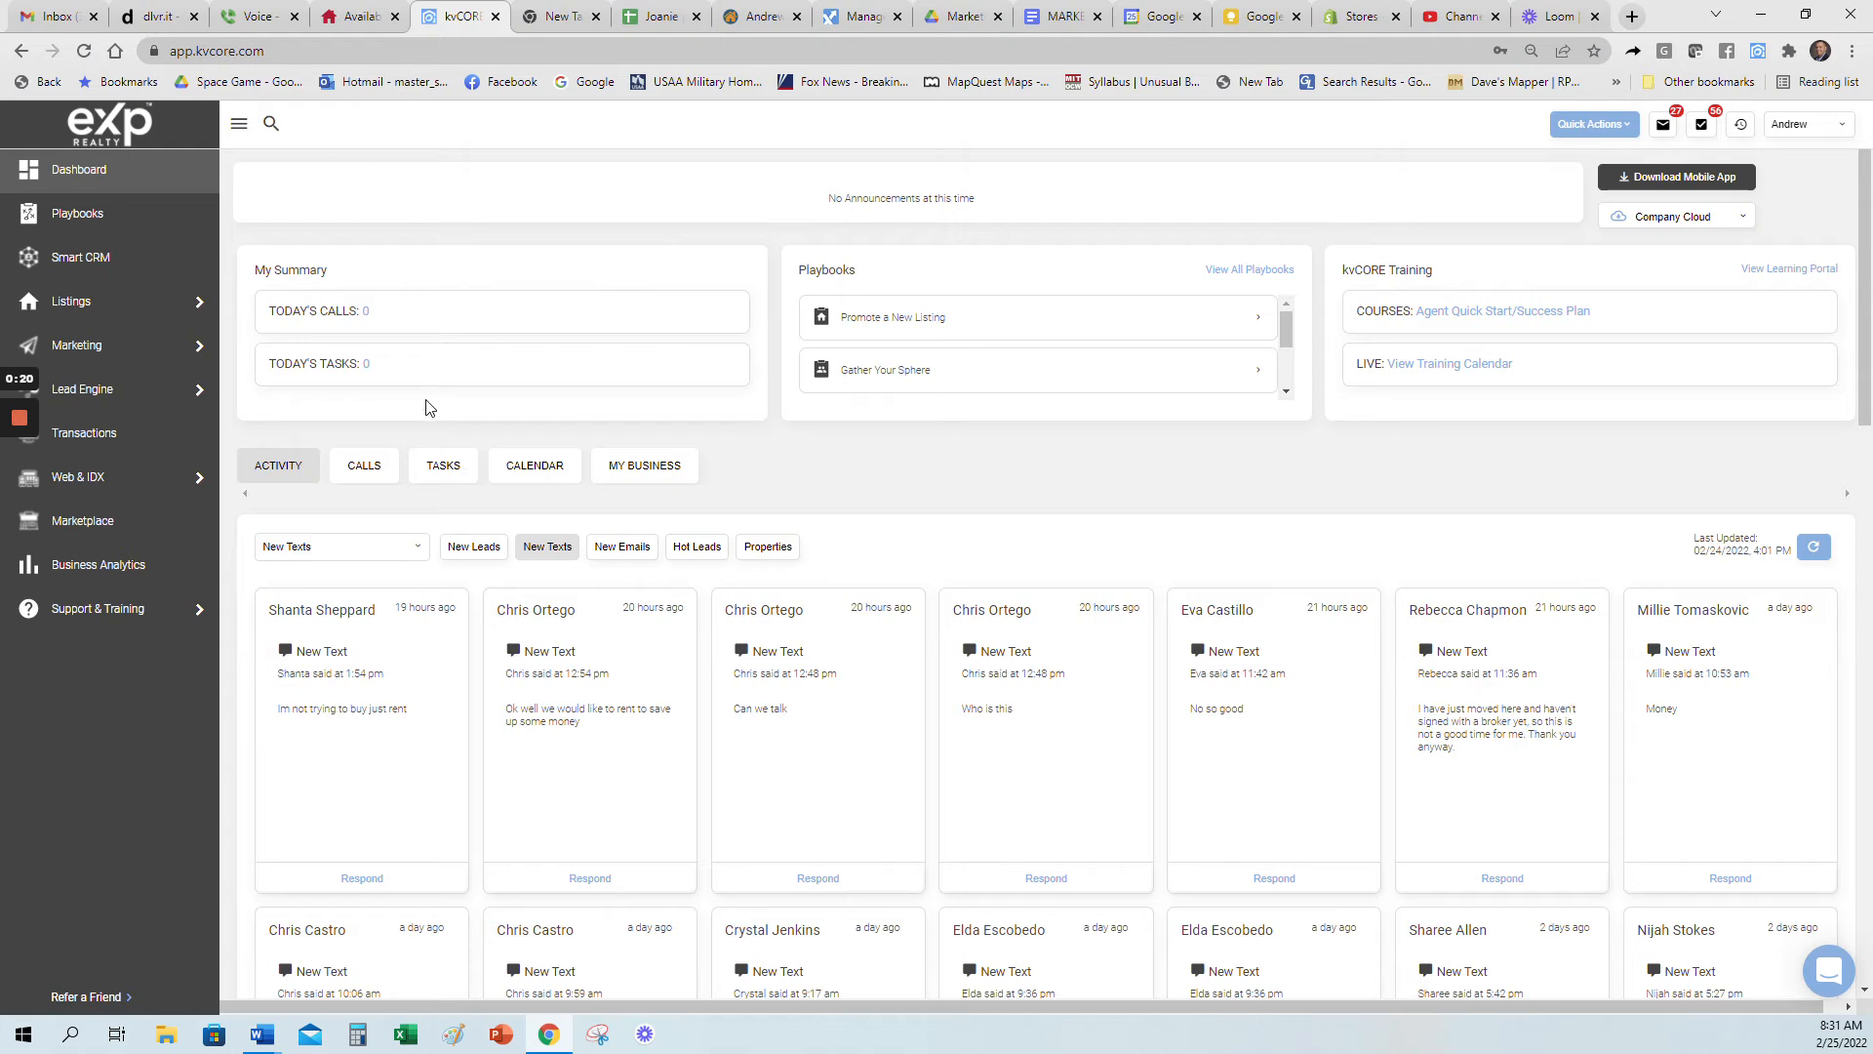
pyautogui.moveTo(123, 391)
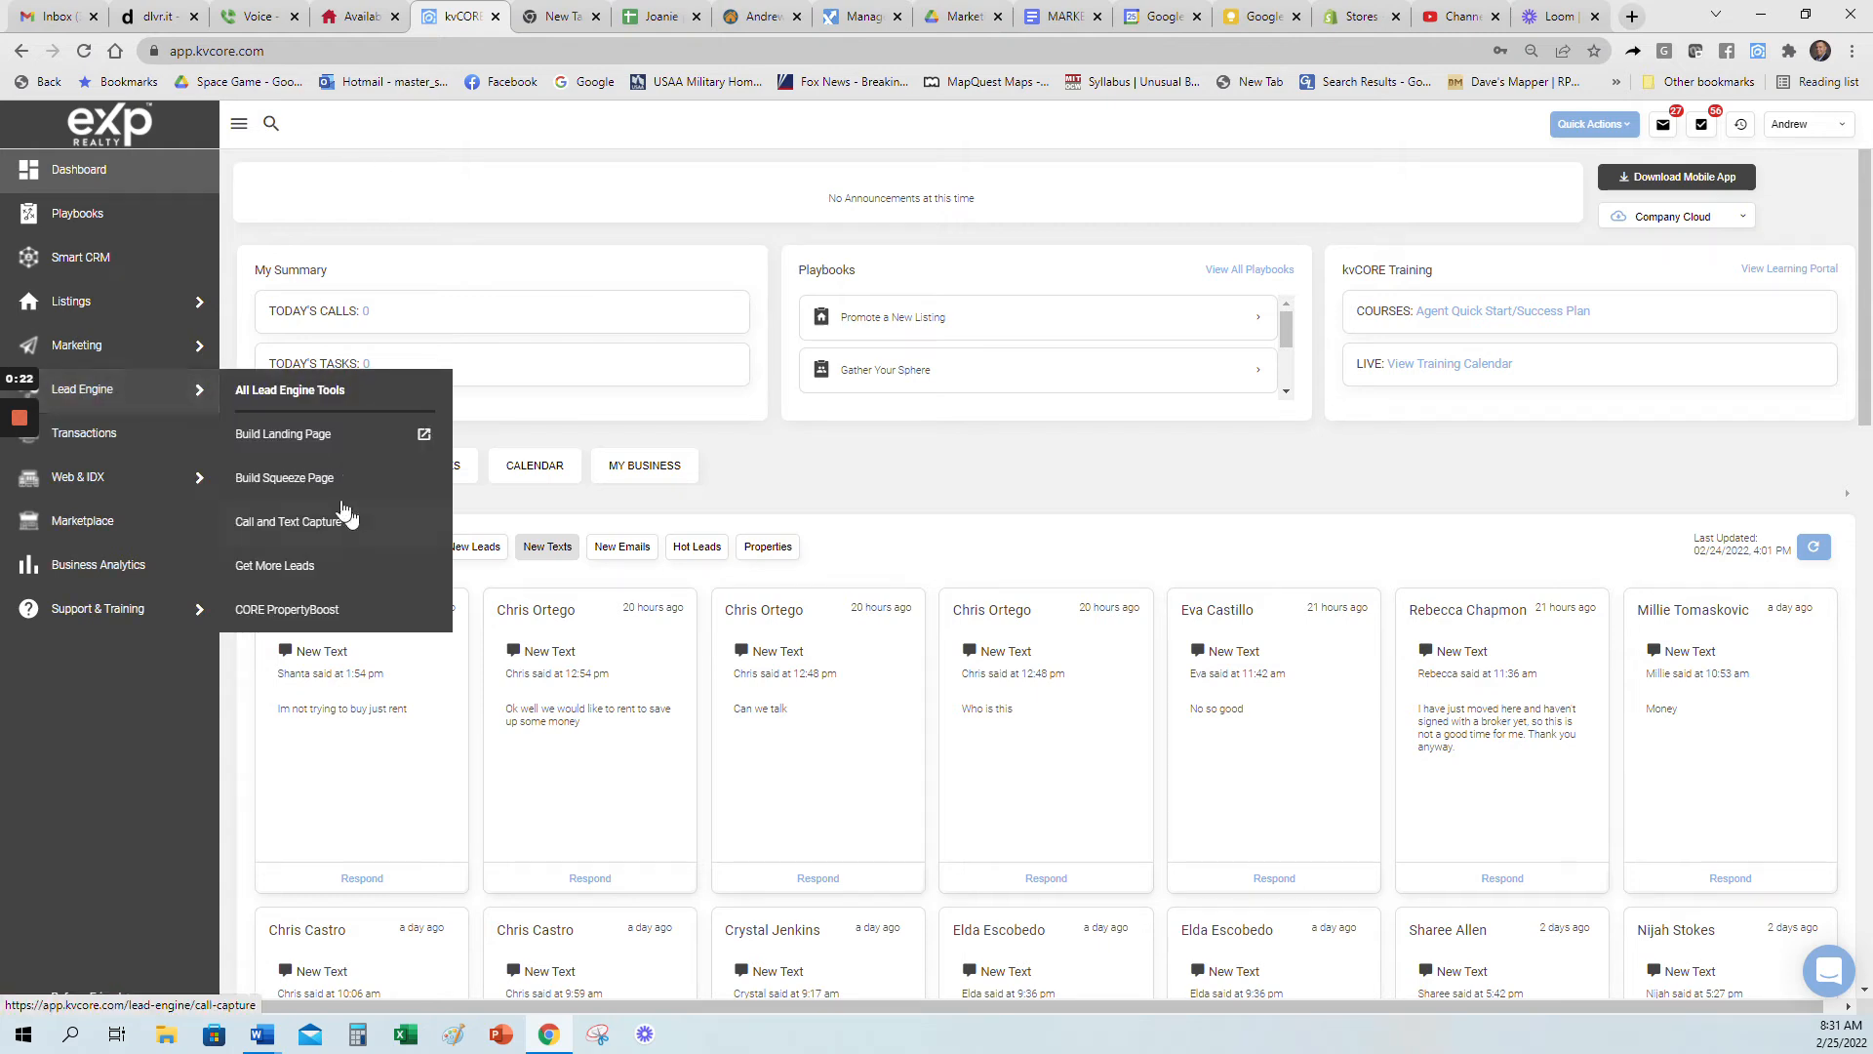
pyautogui.click(275, 478)
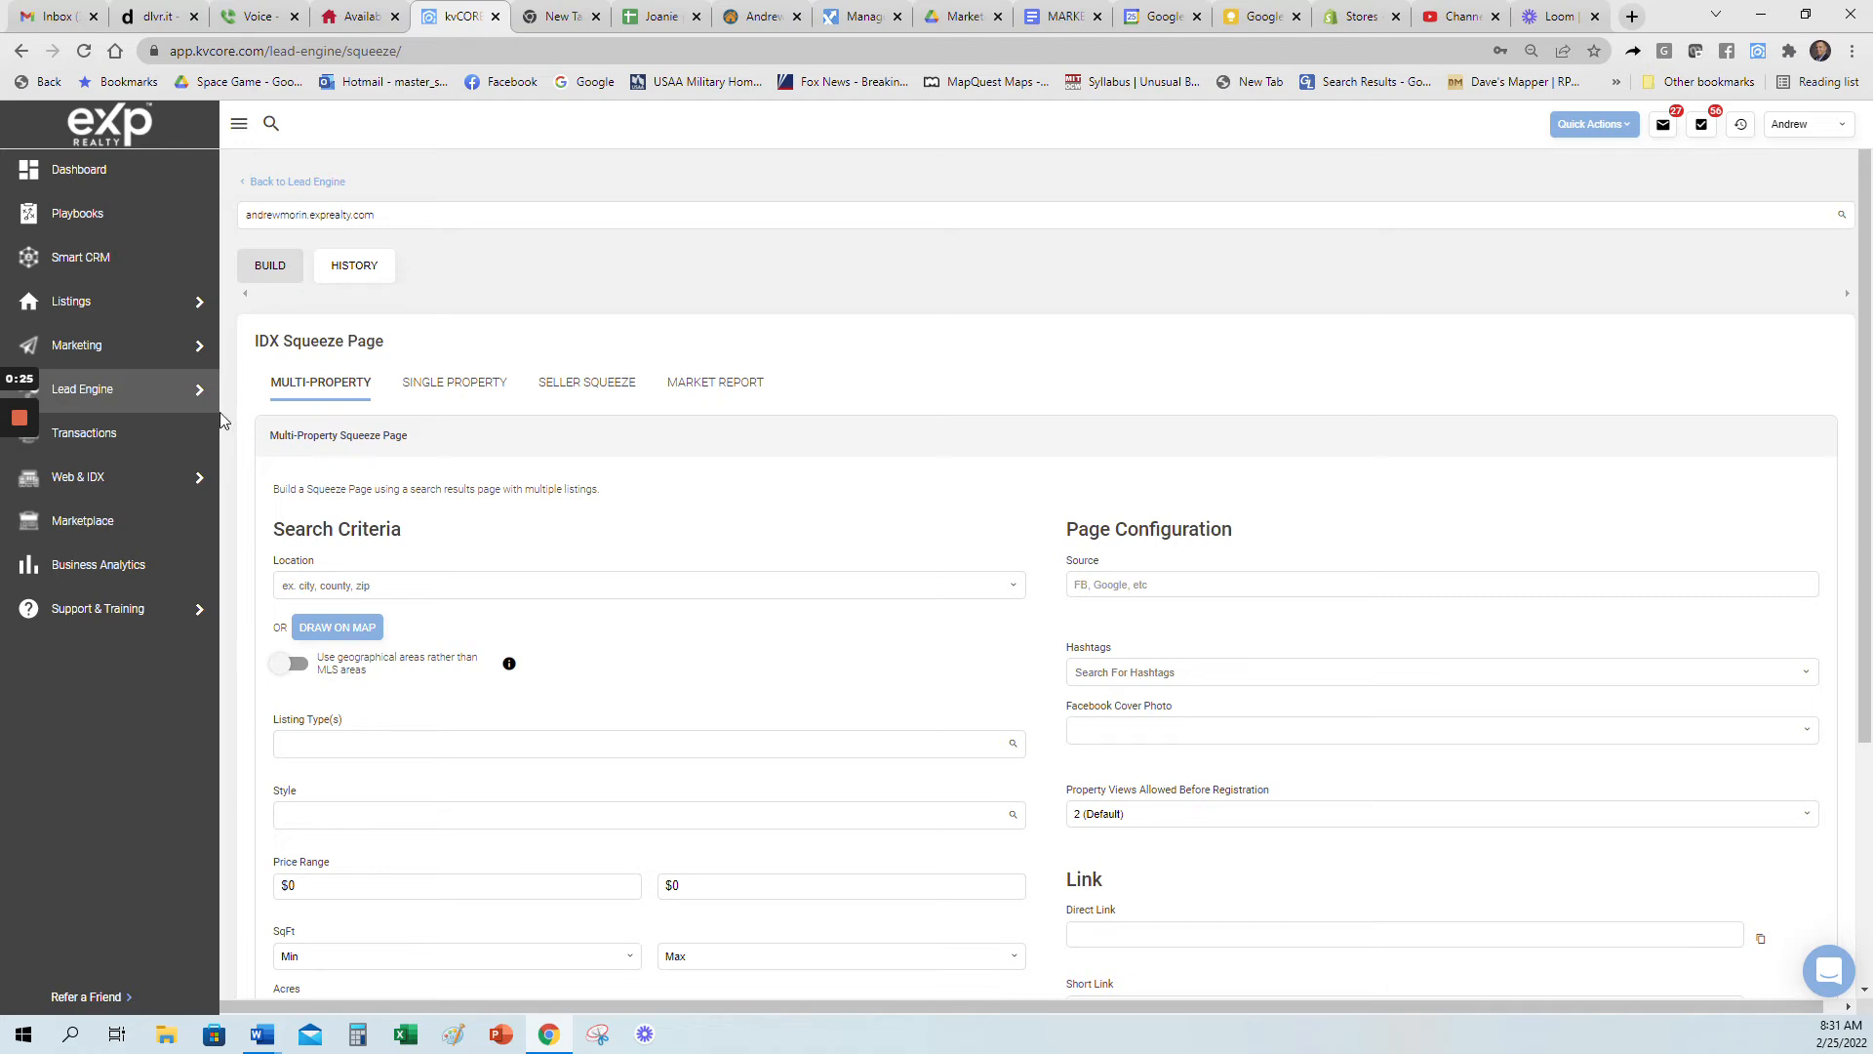
pyautogui.moveTo(164, 403)
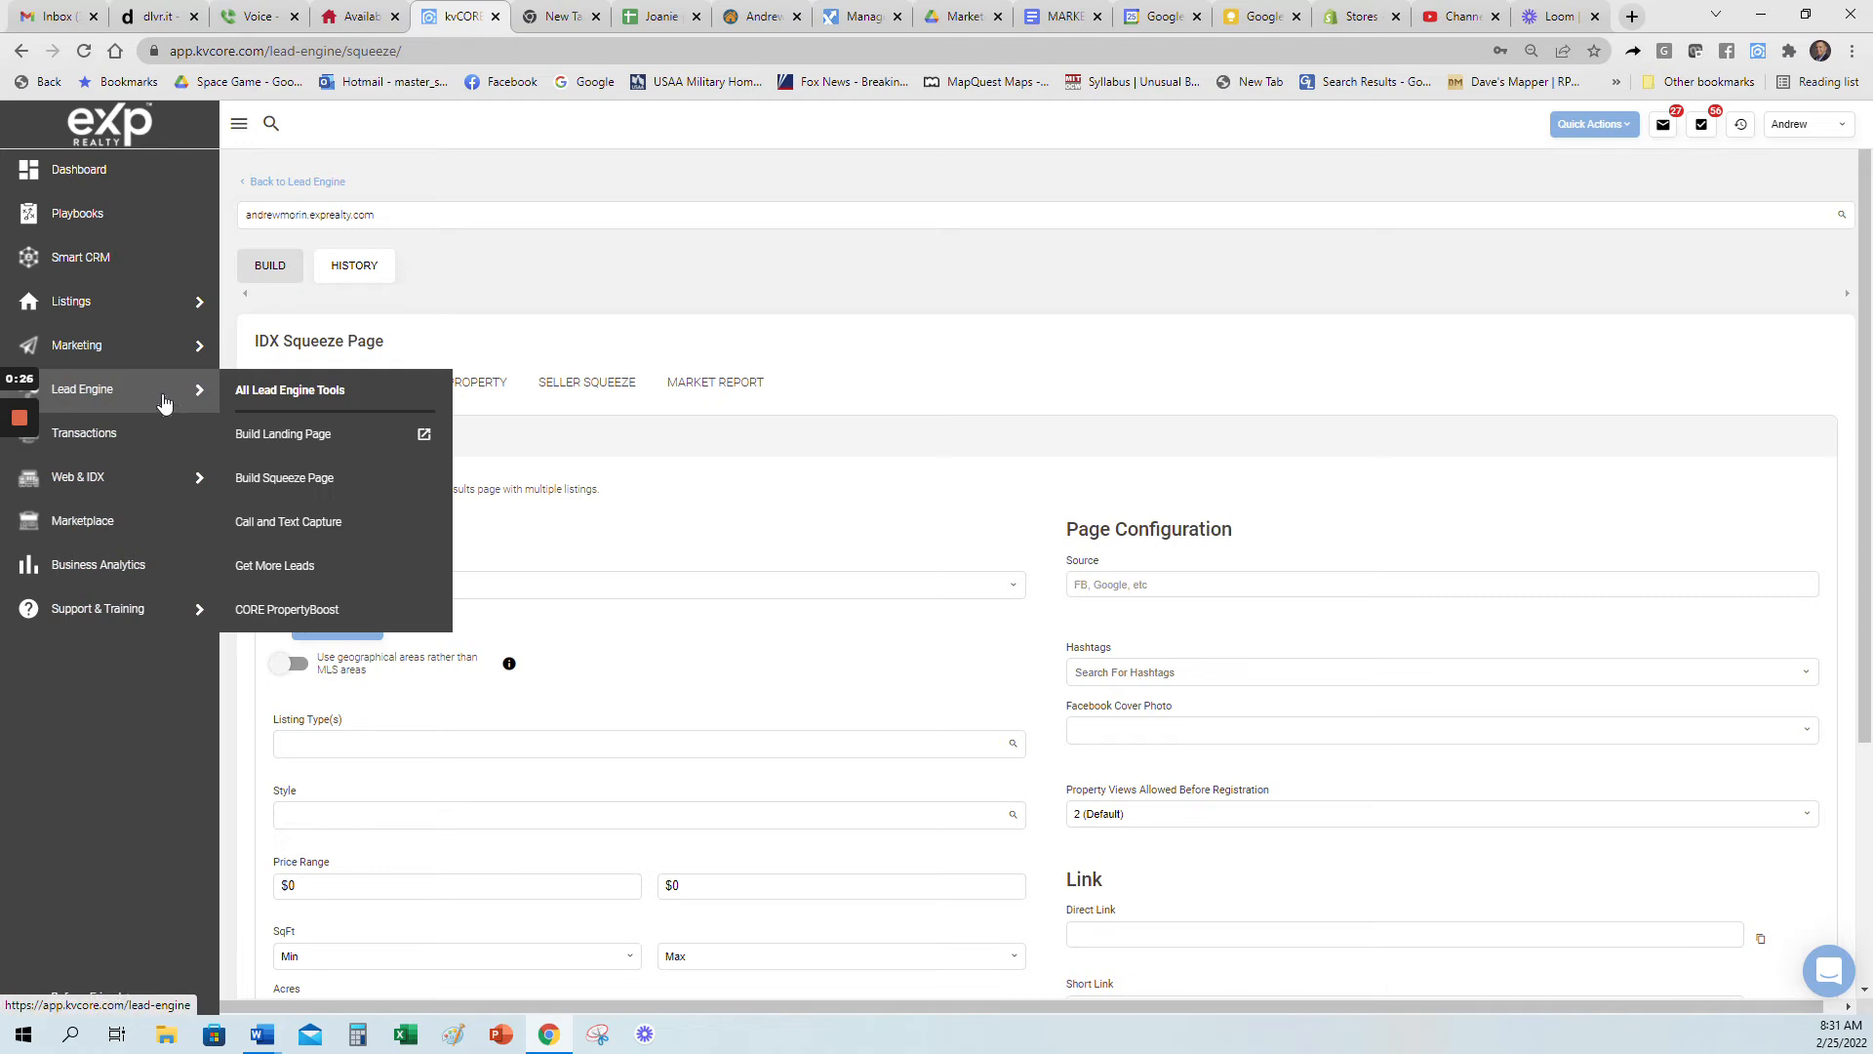
pyautogui.click(280, 487)
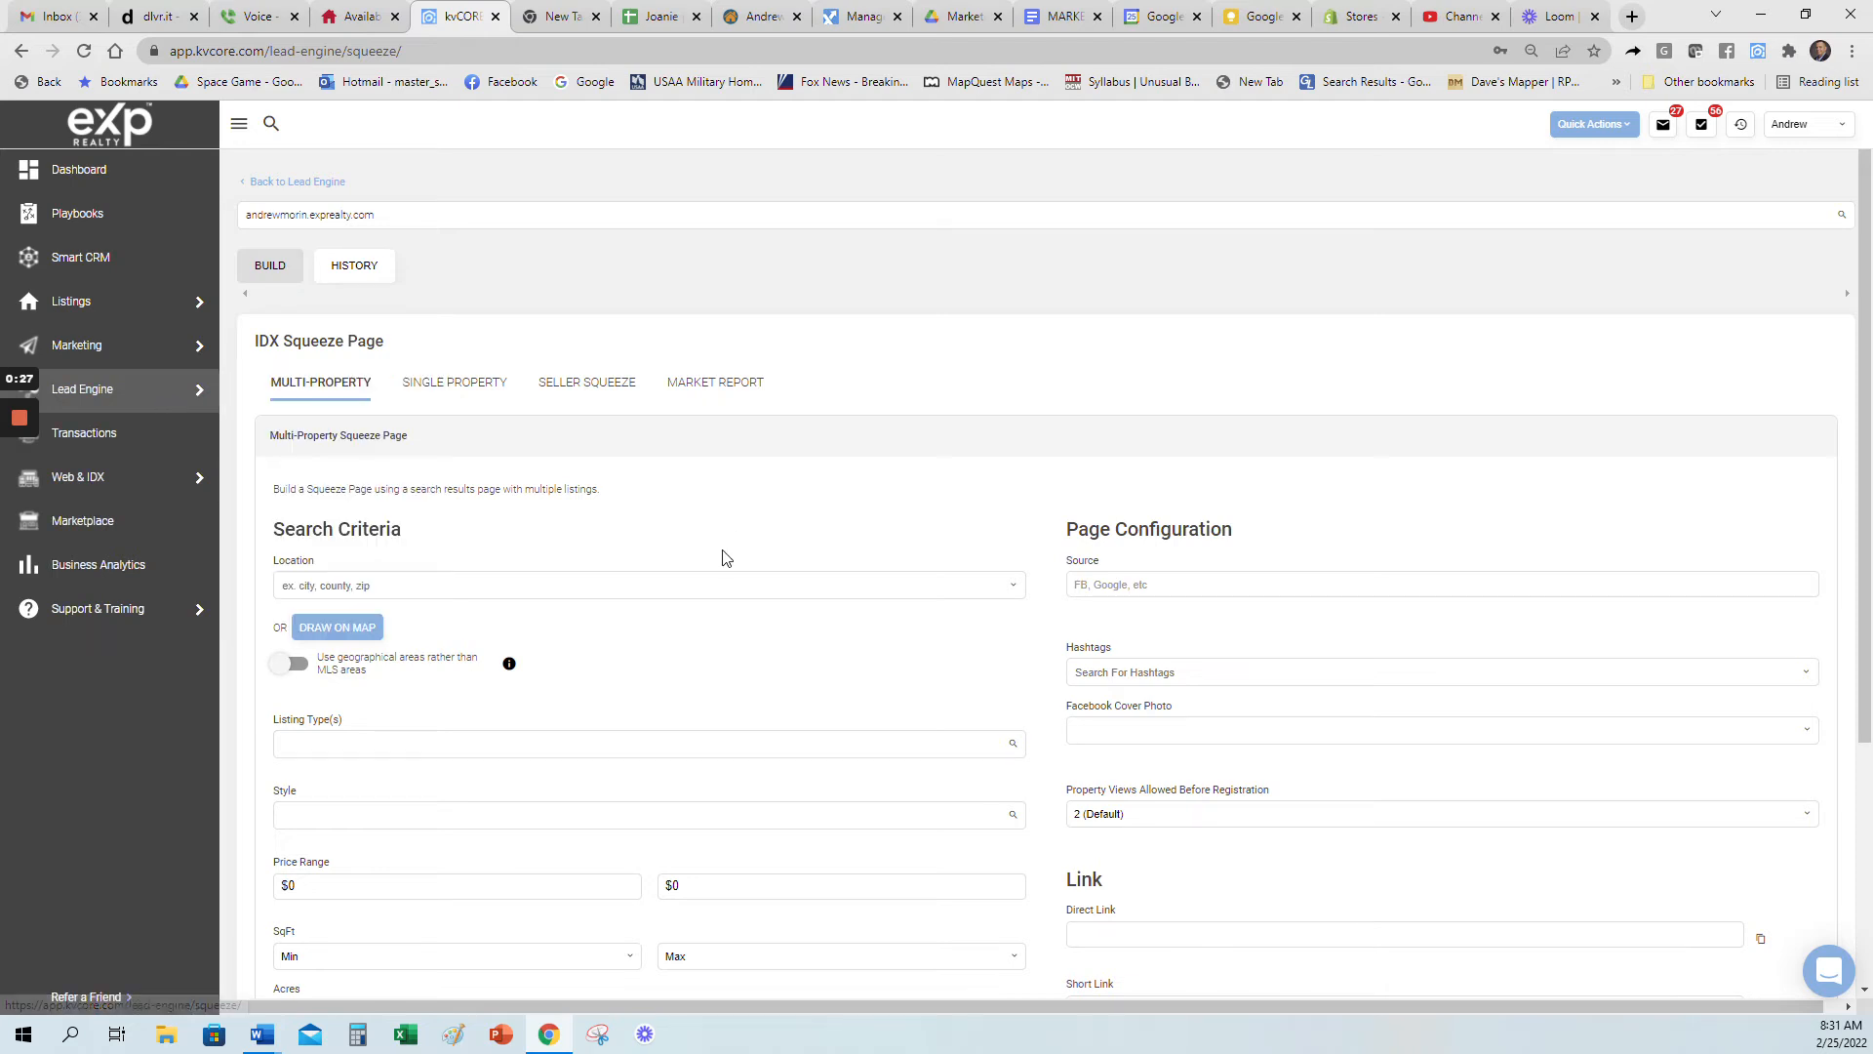
pyautogui.click(589, 390)
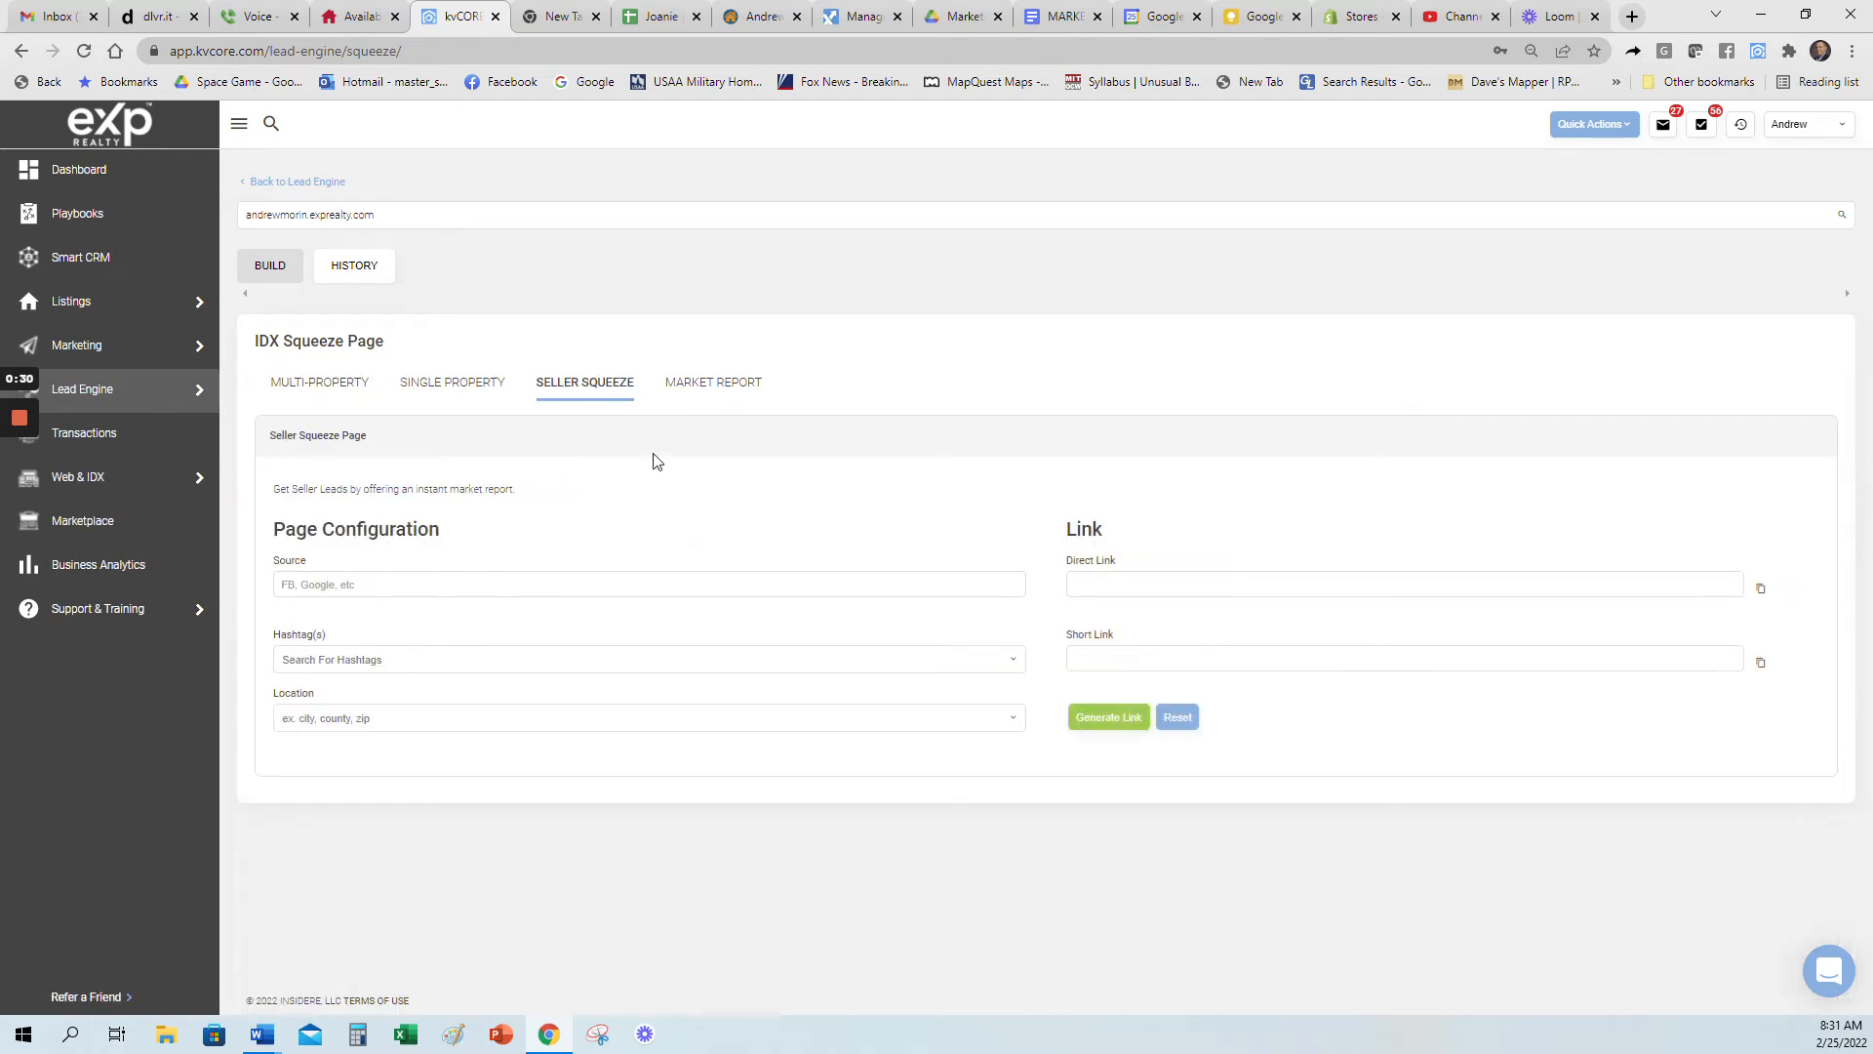
# Step: Enter Facebook as the source of the seller squeeze page
pyautogui.click(566, 584)
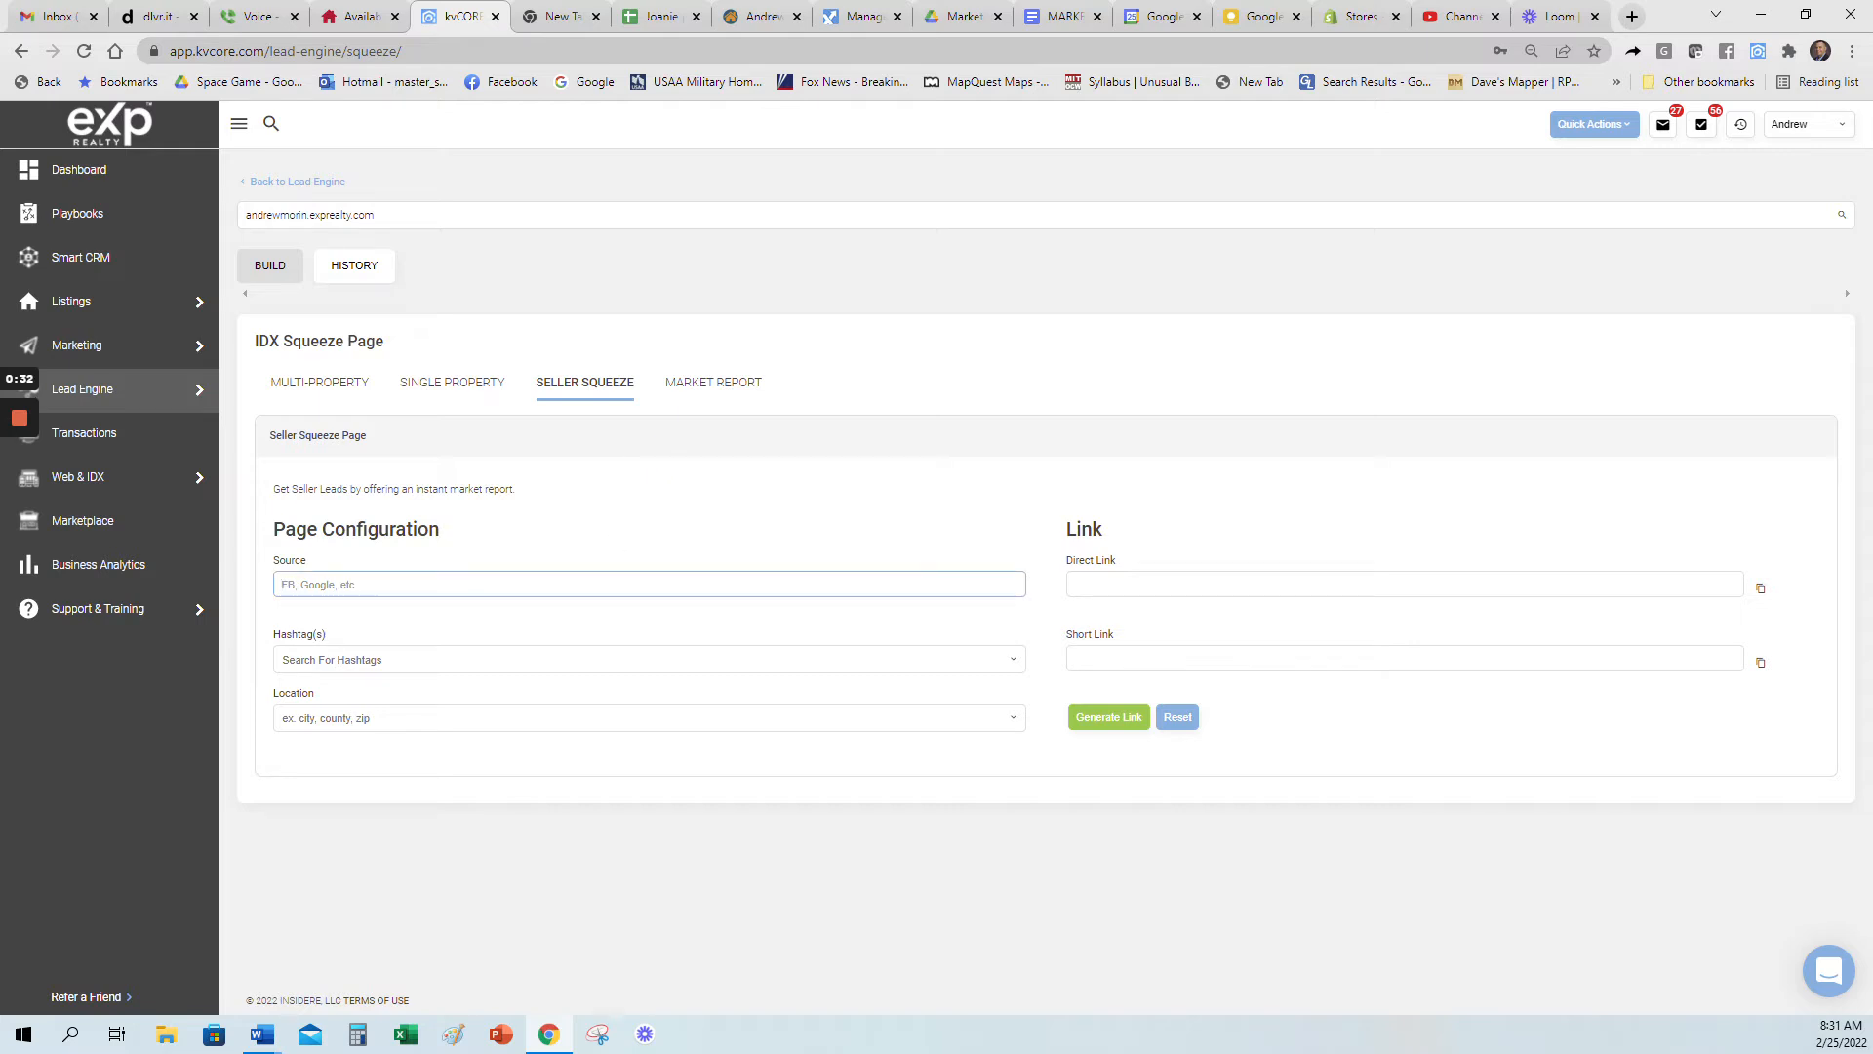
pyautogui.write('Facebook')
pyautogui.click(537, 527)
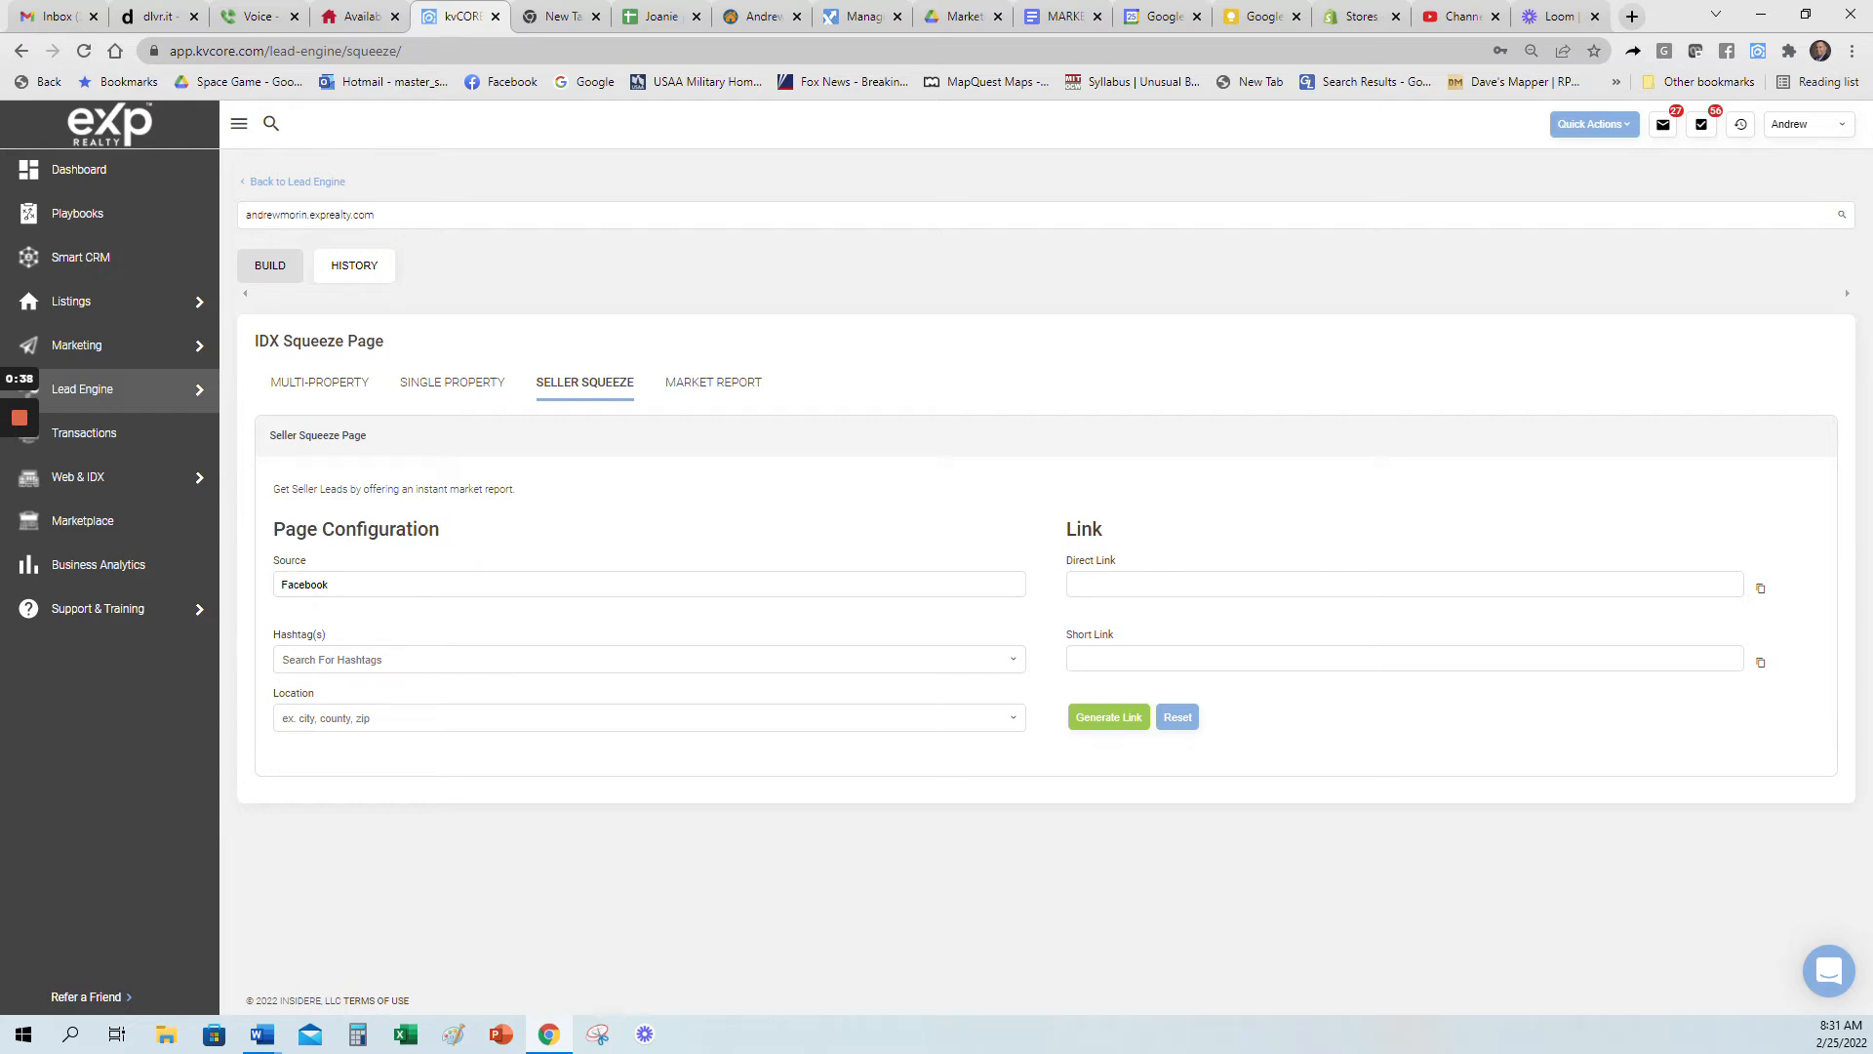
# Step: Replace the seller squeeze page's source with youtube
pyautogui.moveTo(327, 578); pyautogui.dragTo(223, 585)
pyautogui.write('youtube')
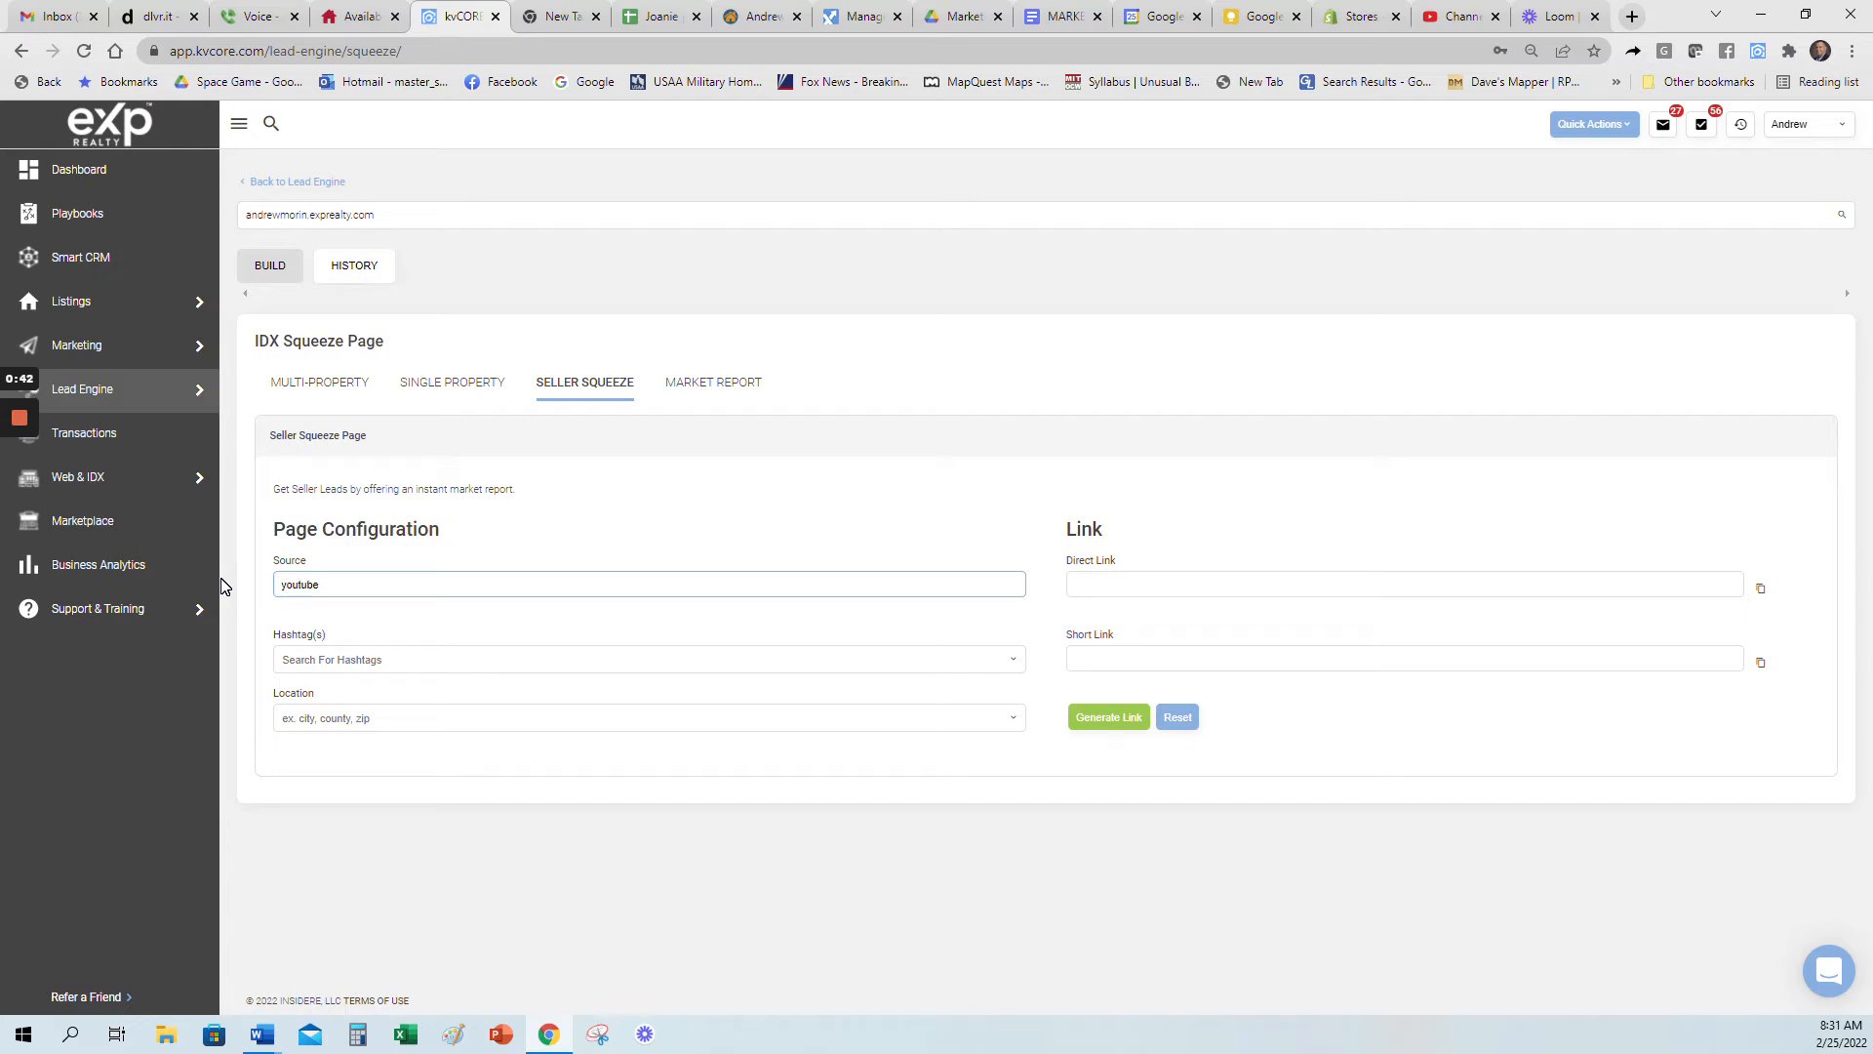
pyautogui.click(493, 524)
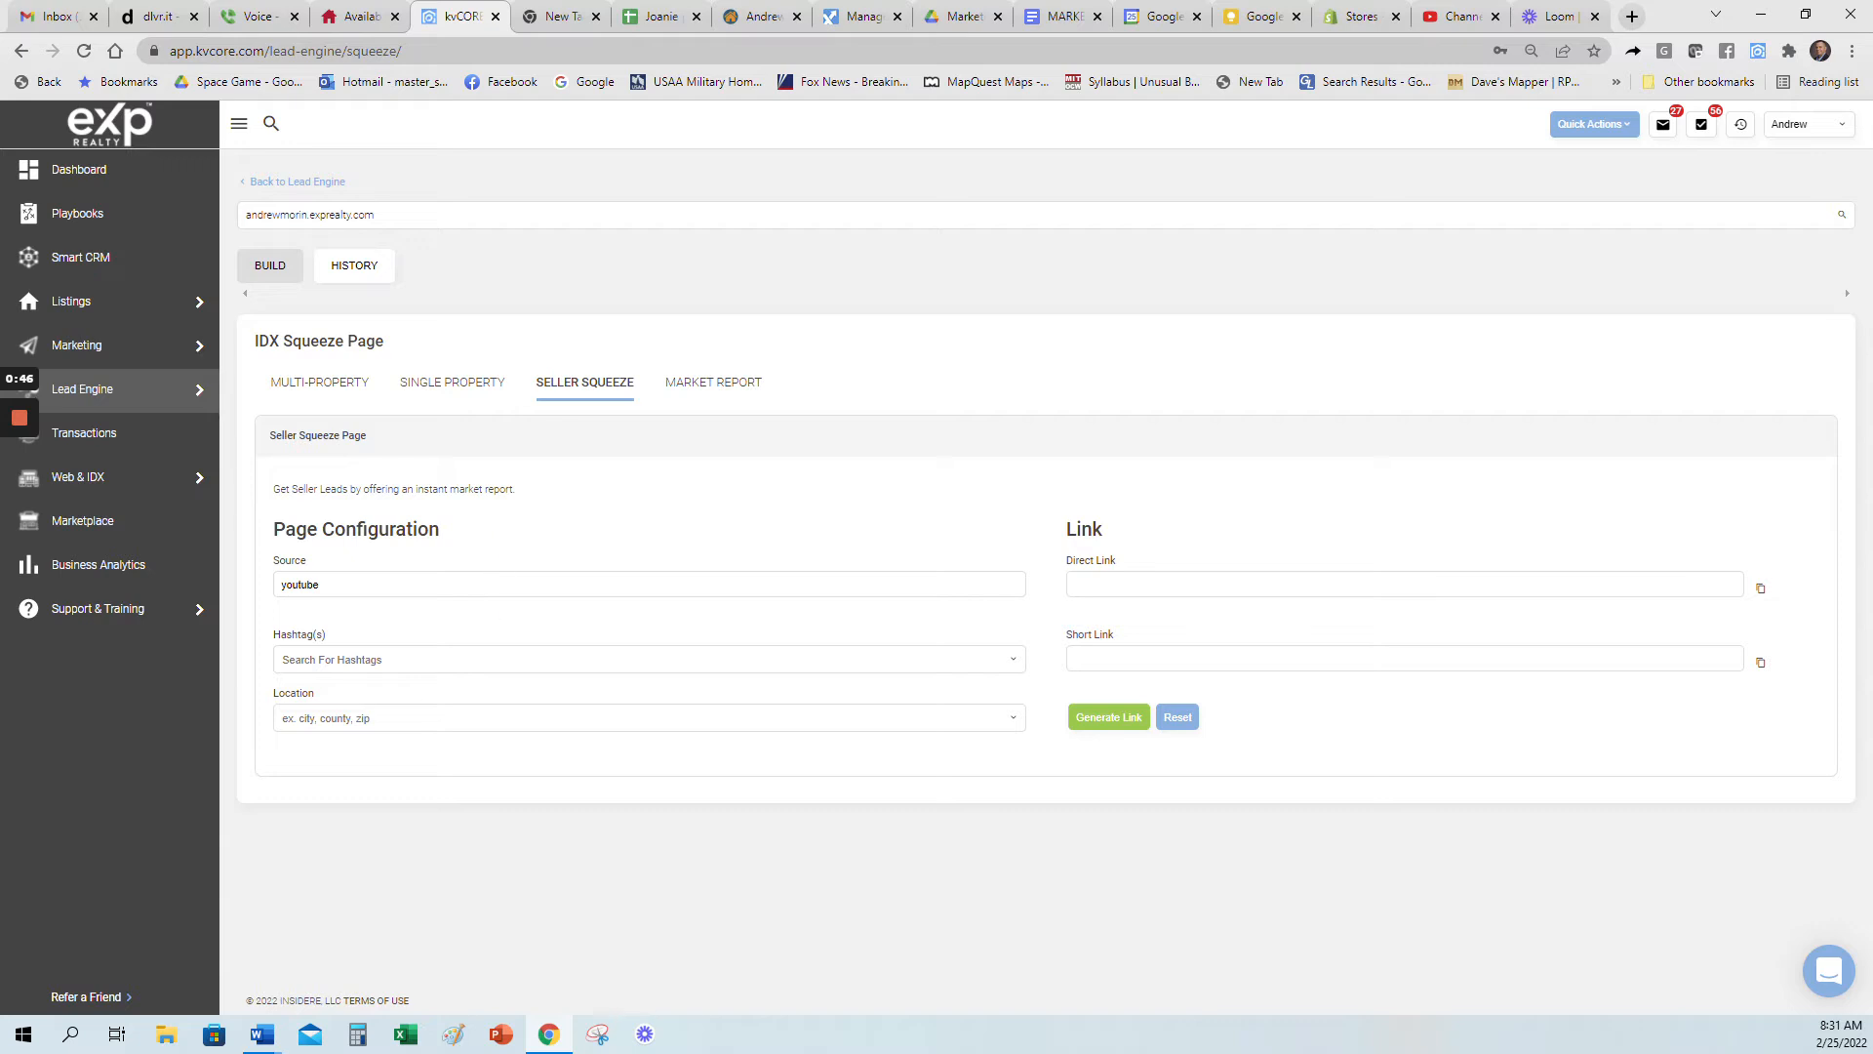
# Step: Add the hashtag sq_sanantonio to the seller squeeze page
pyautogui.click(483, 660)
pyautogui.write('s')
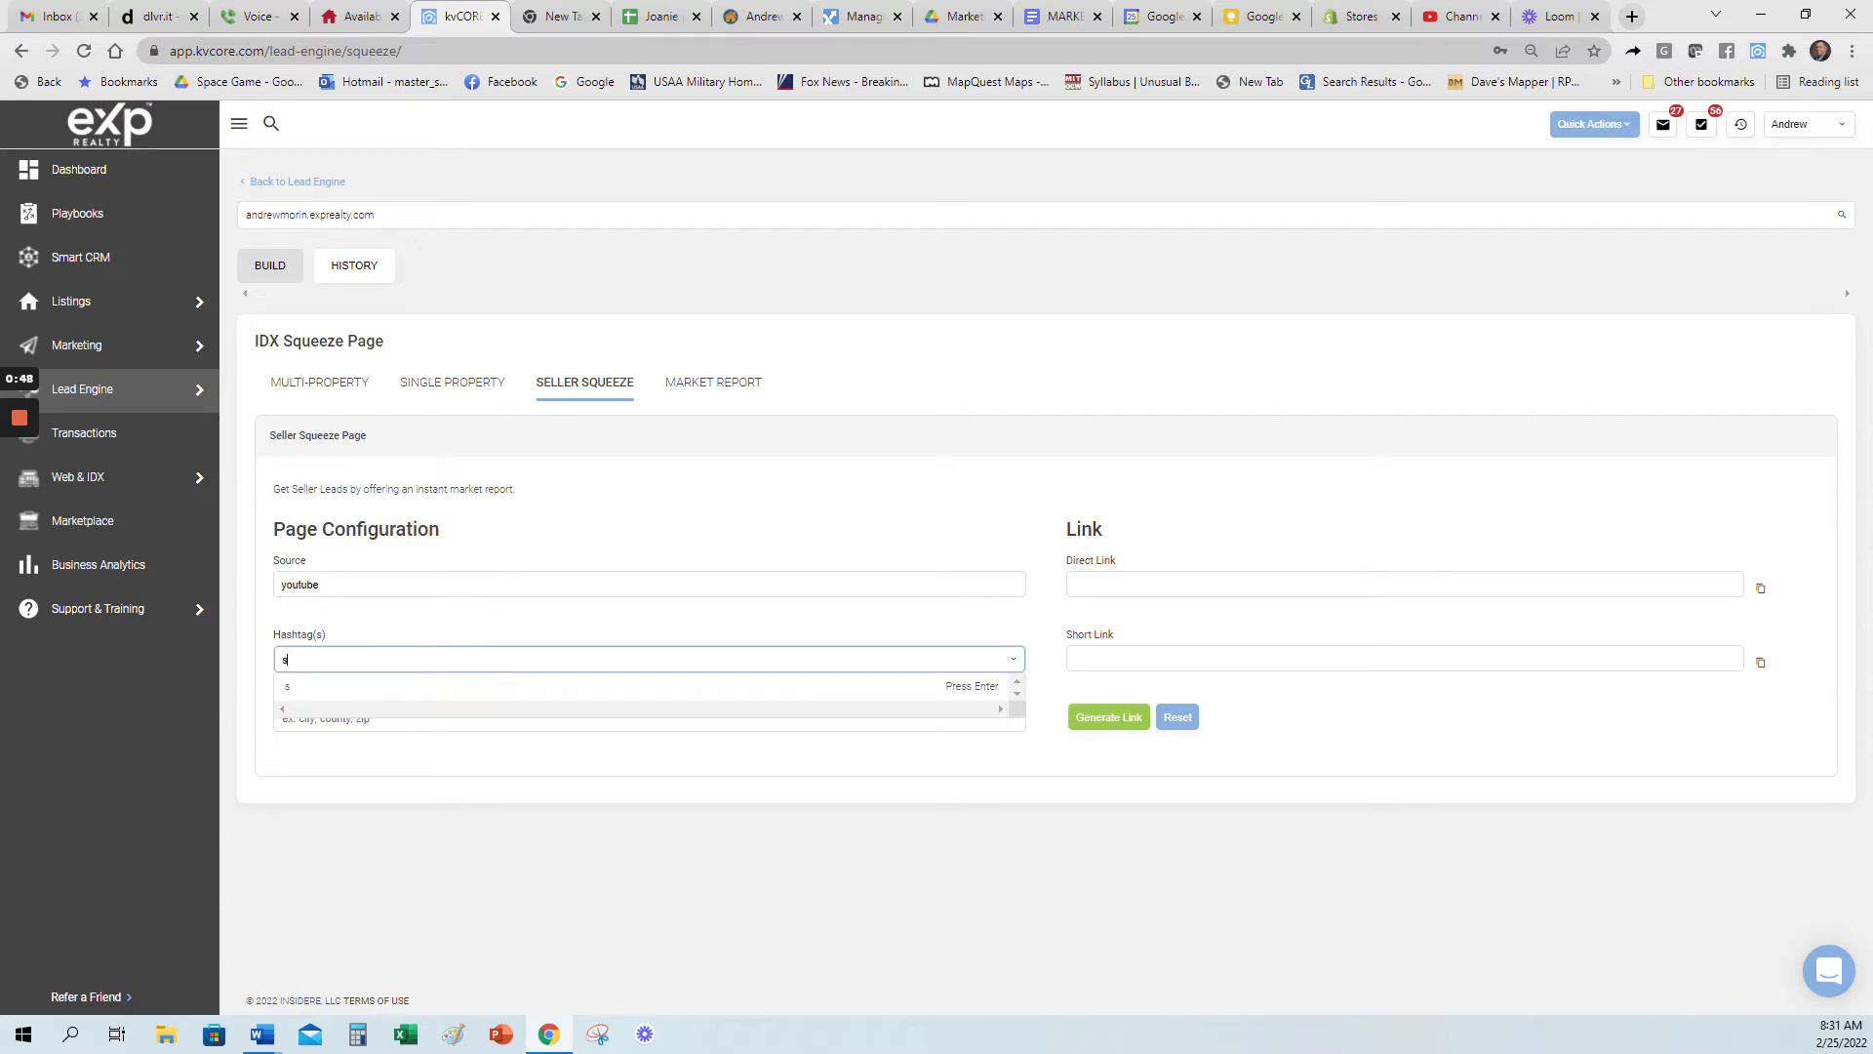
pyautogui.write('q_sanantonio')
pyautogui.click(314, 687)
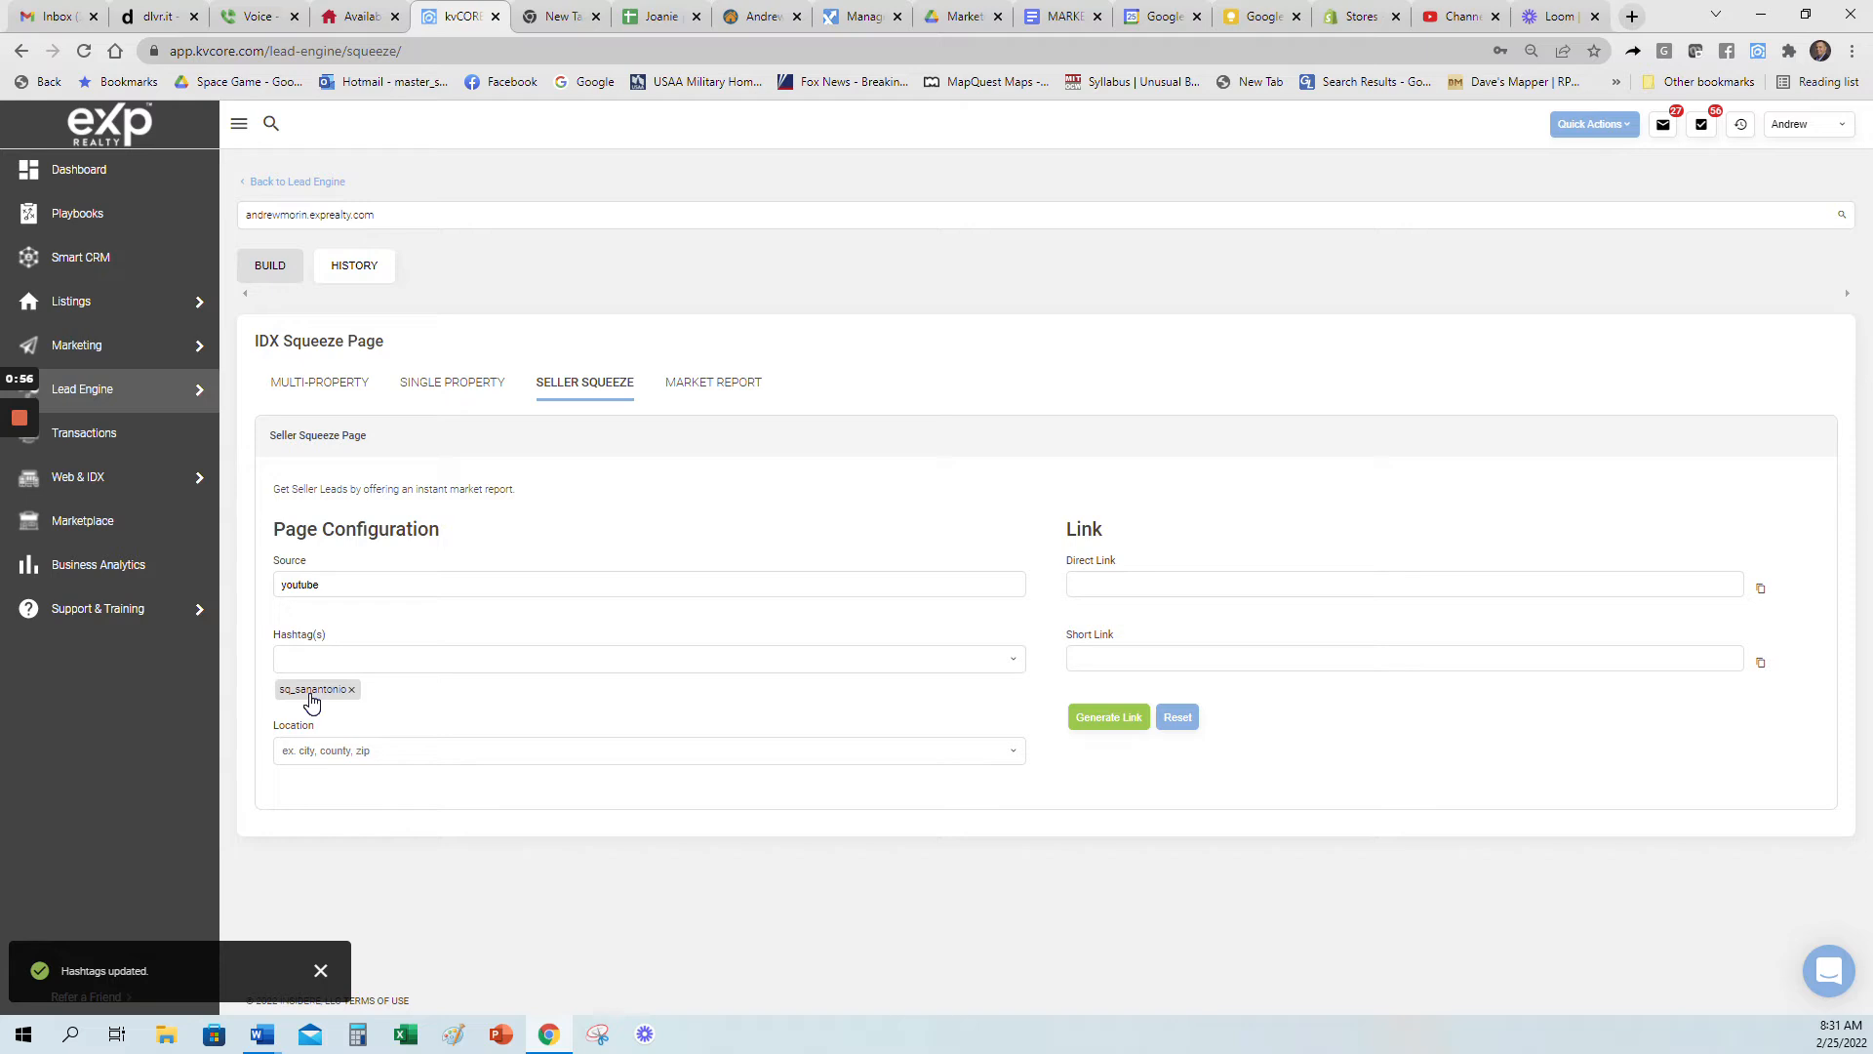
# Step: Set the location to the city San Antonio, TX, and generate the squeeze page links
pyautogui.click(361, 746)
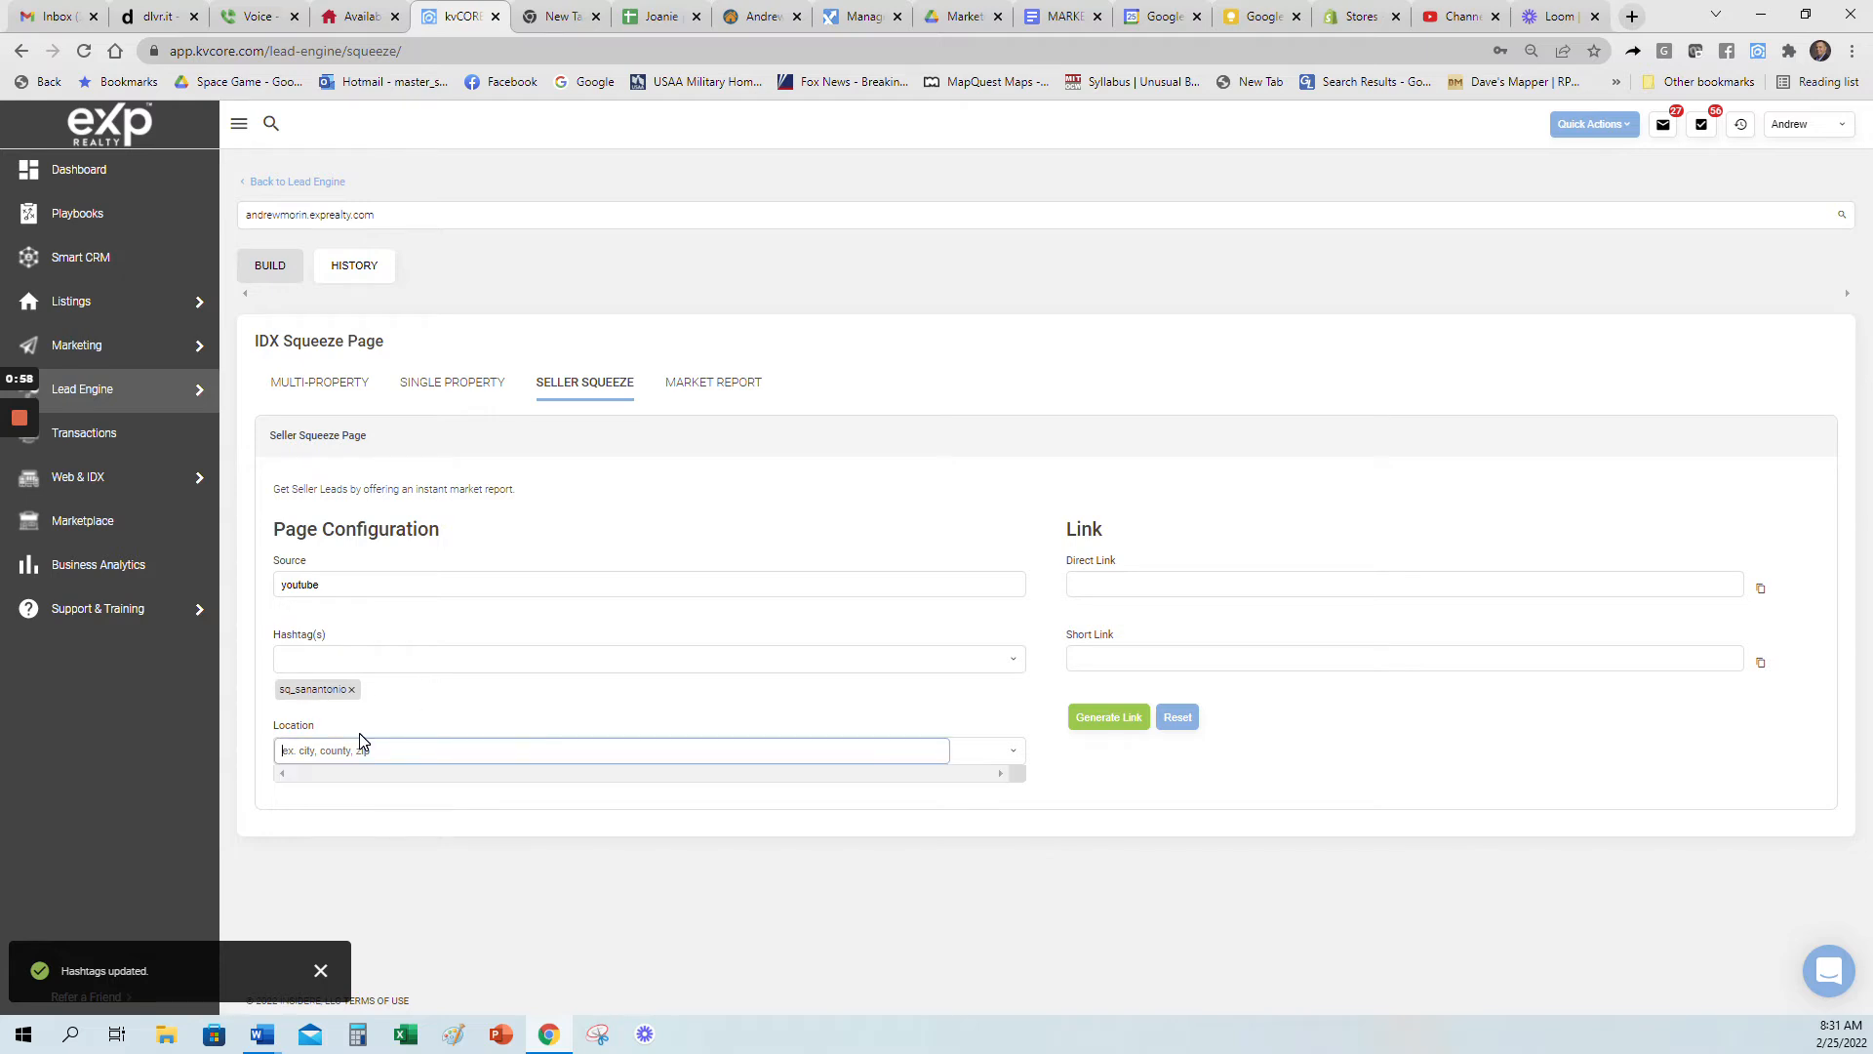
pyautogui.write('san antonio')
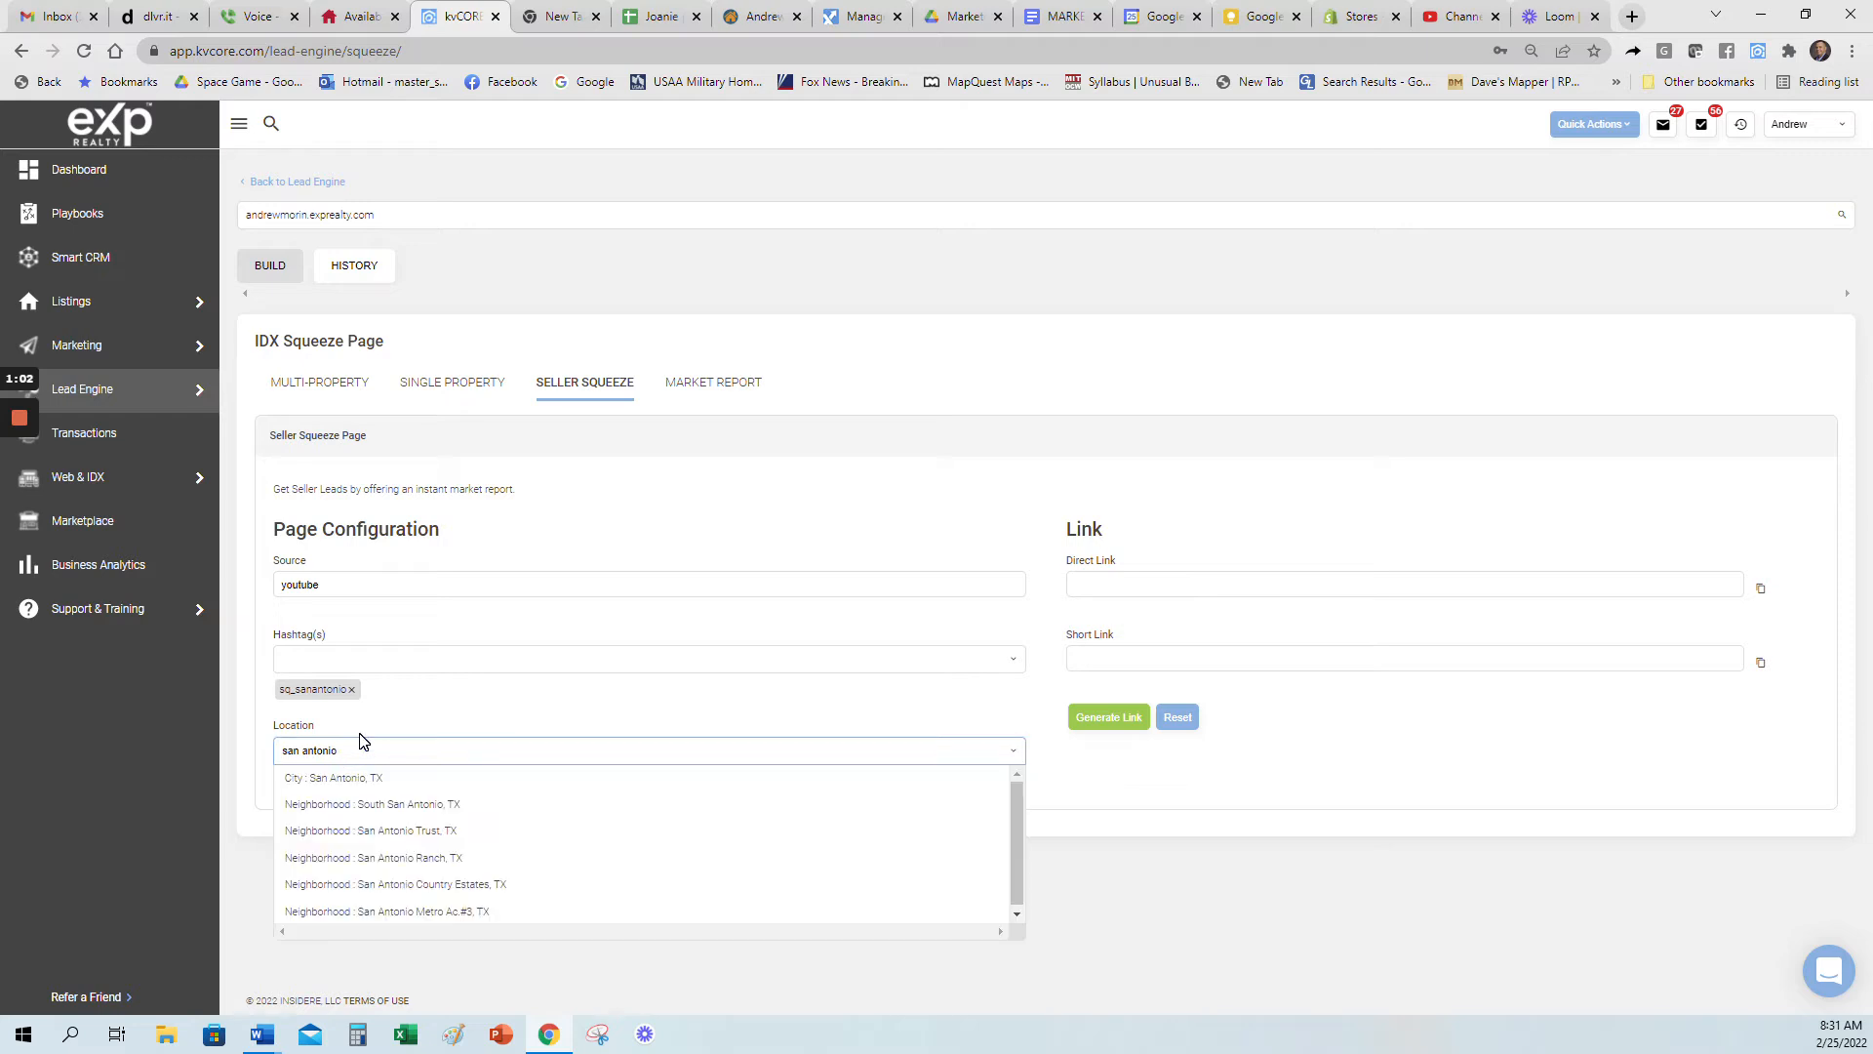
pyautogui.click(332, 783)
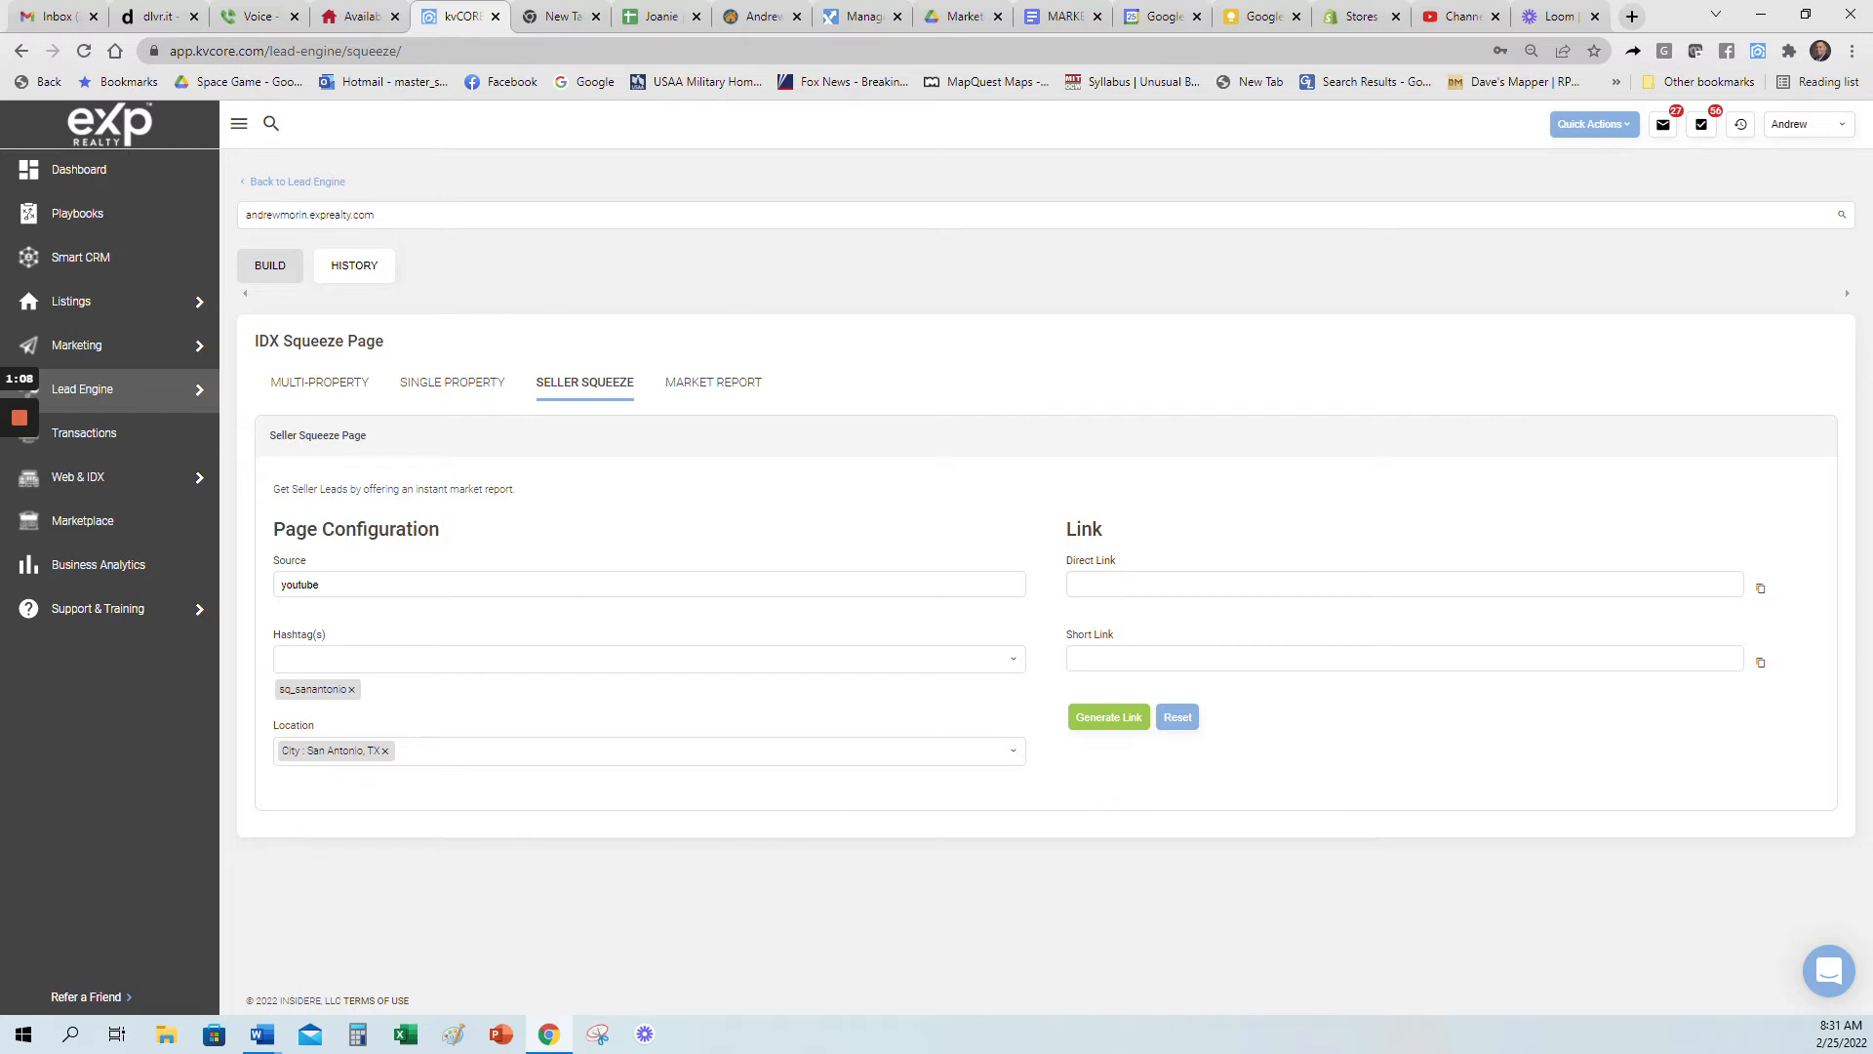
pyautogui.click(1098, 722)
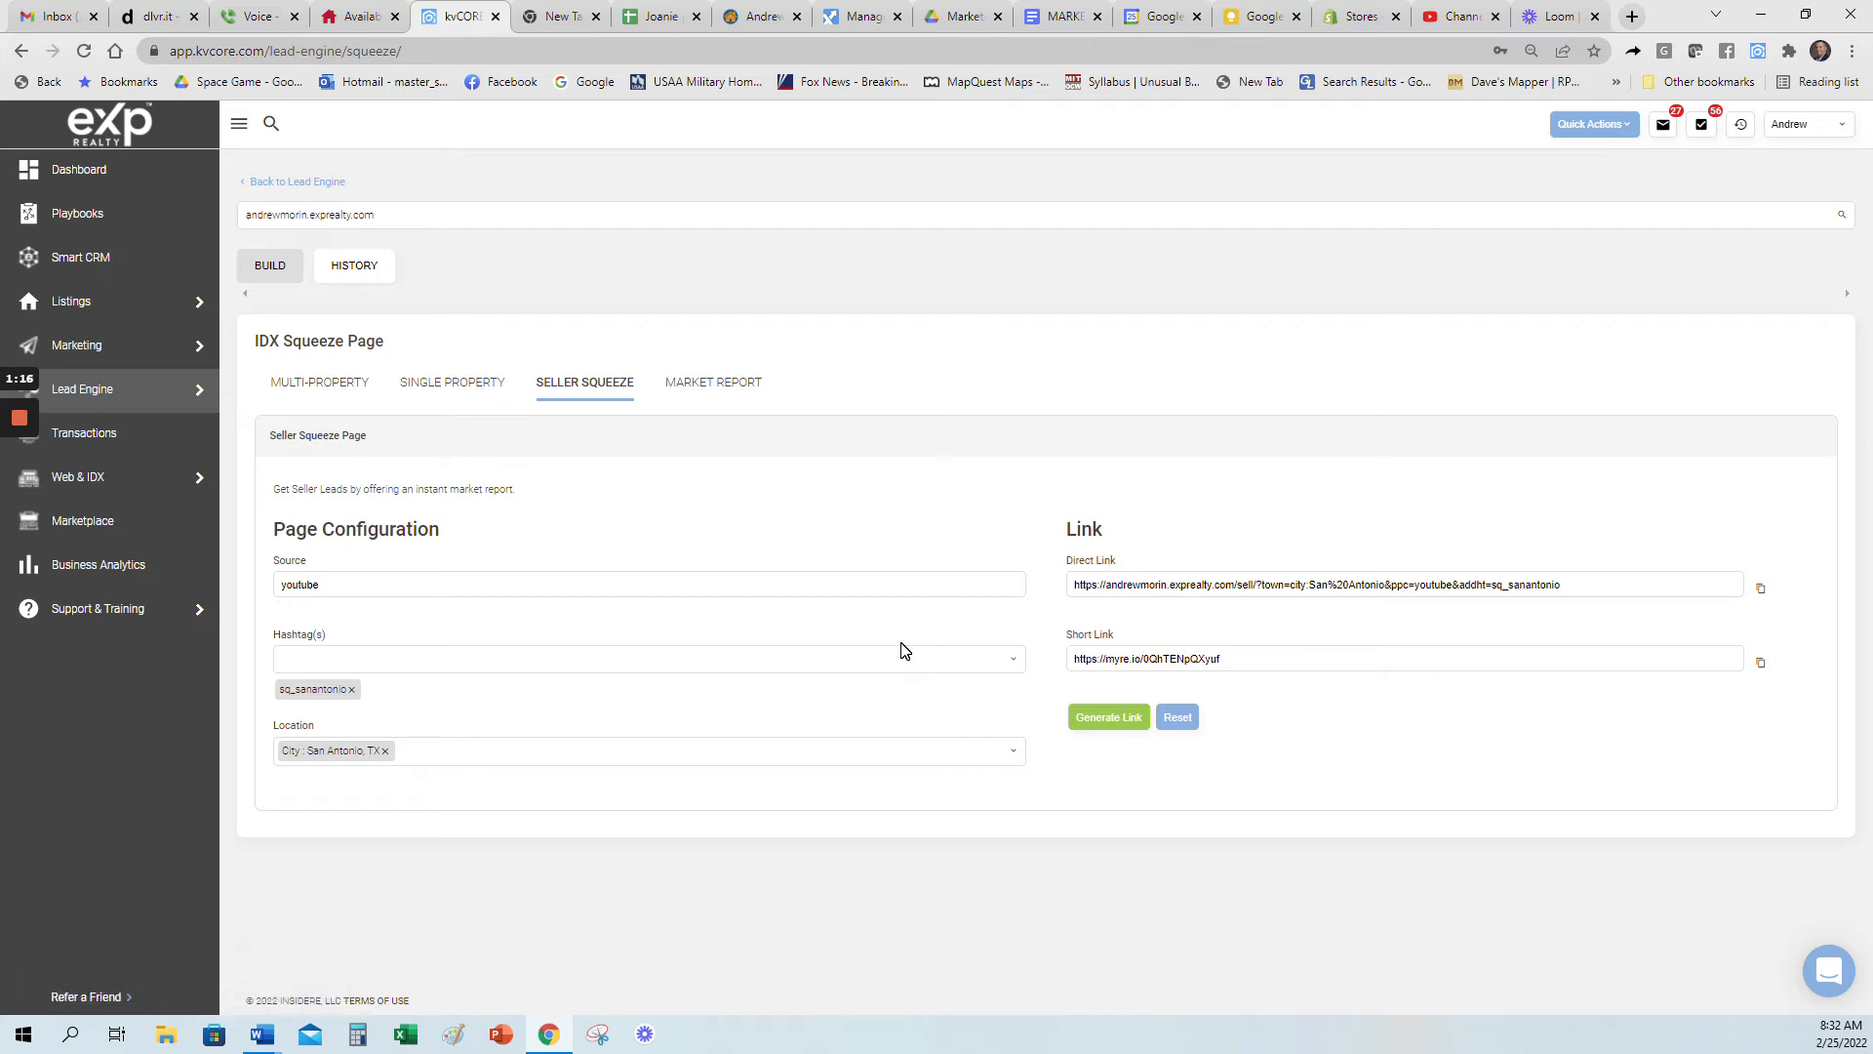
# Step: Copy the generated short link, and open the QRCode Monkey site through a Google search for "qr monkey" in the existing blank tab
pyautogui.click(1764, 667)
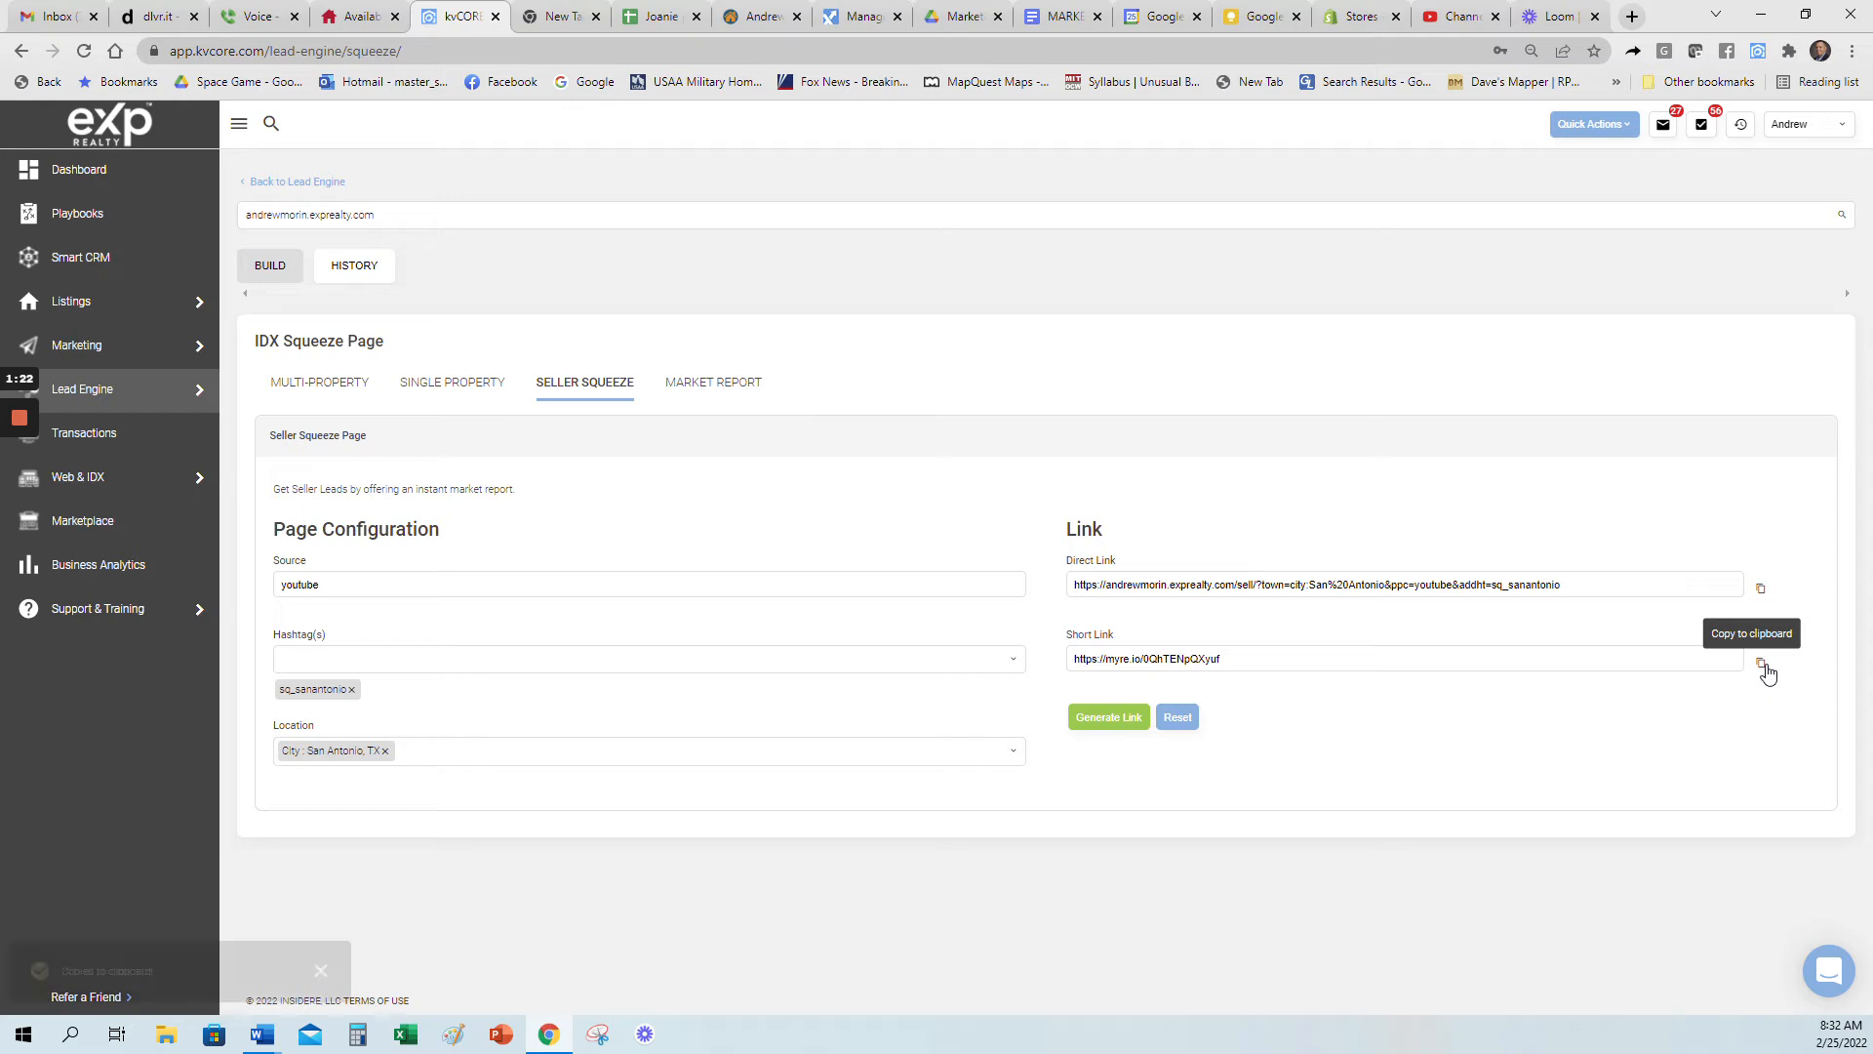
pyautogui.click(556, 17)
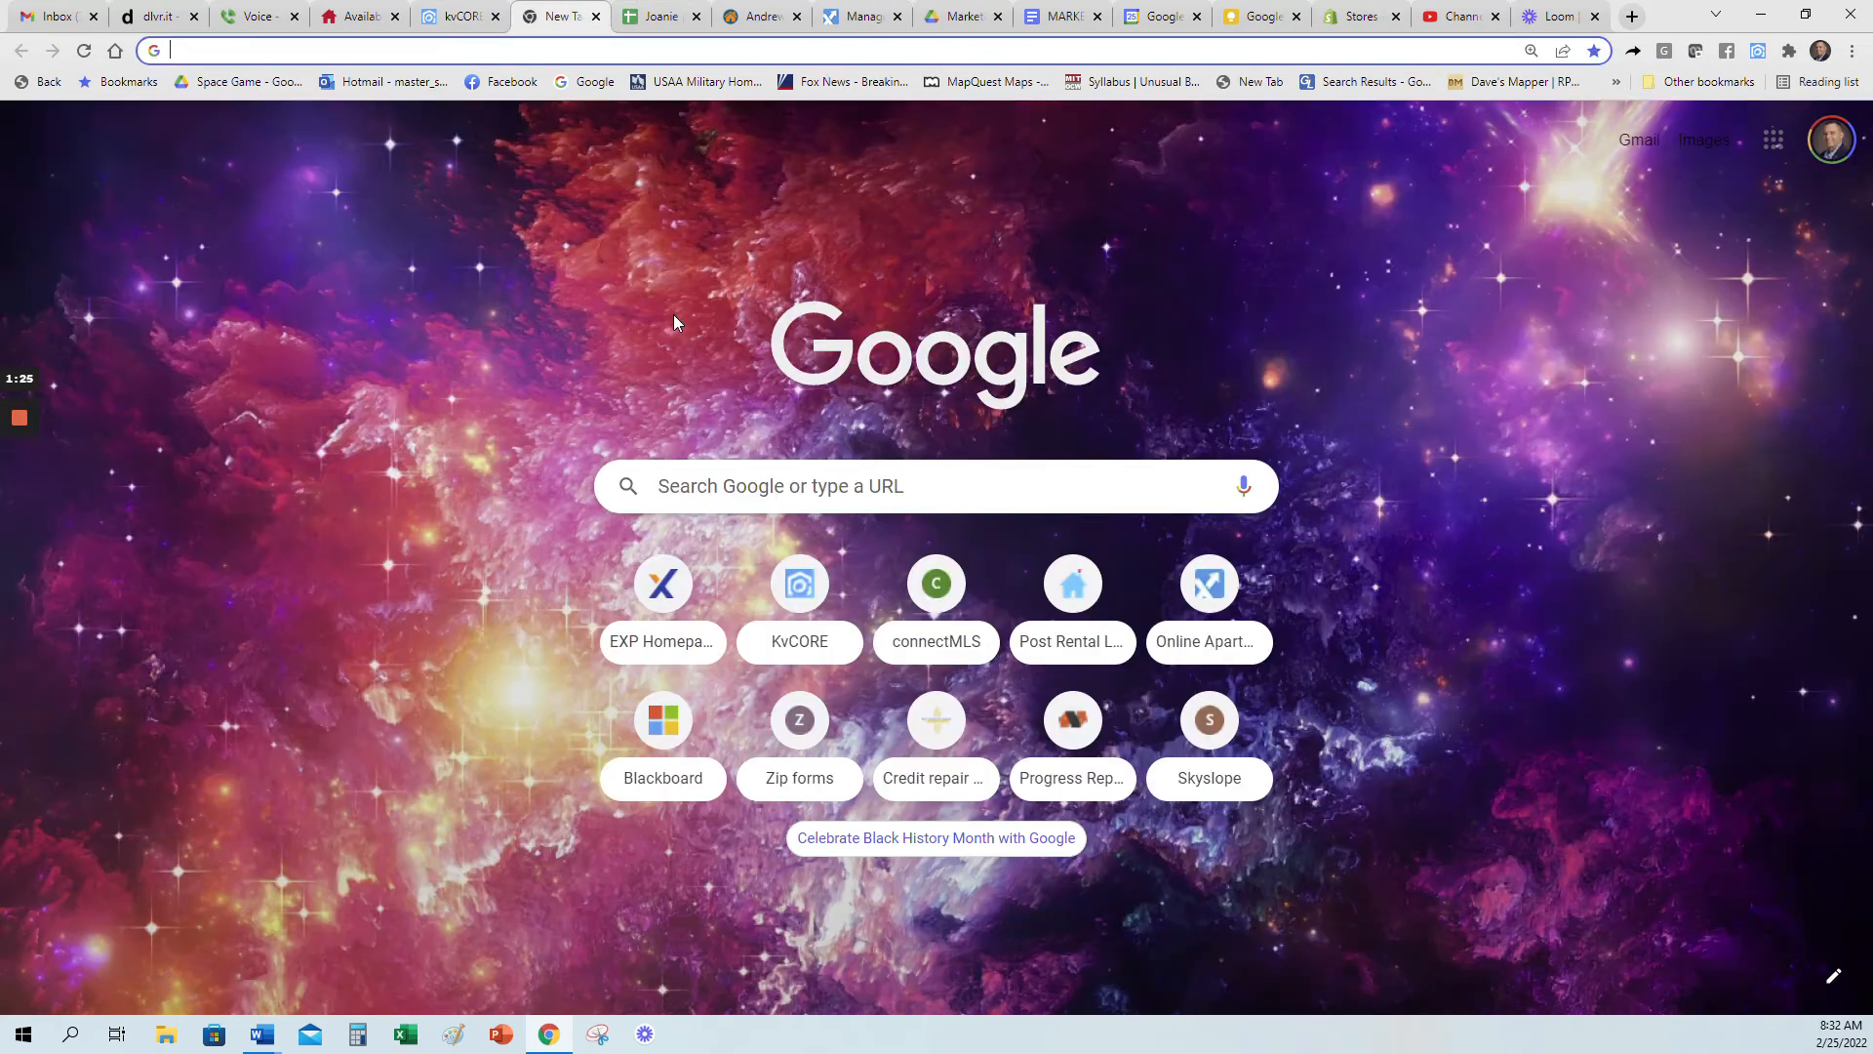
pyautogui.click(808, 478)
pyautogui.write('q')
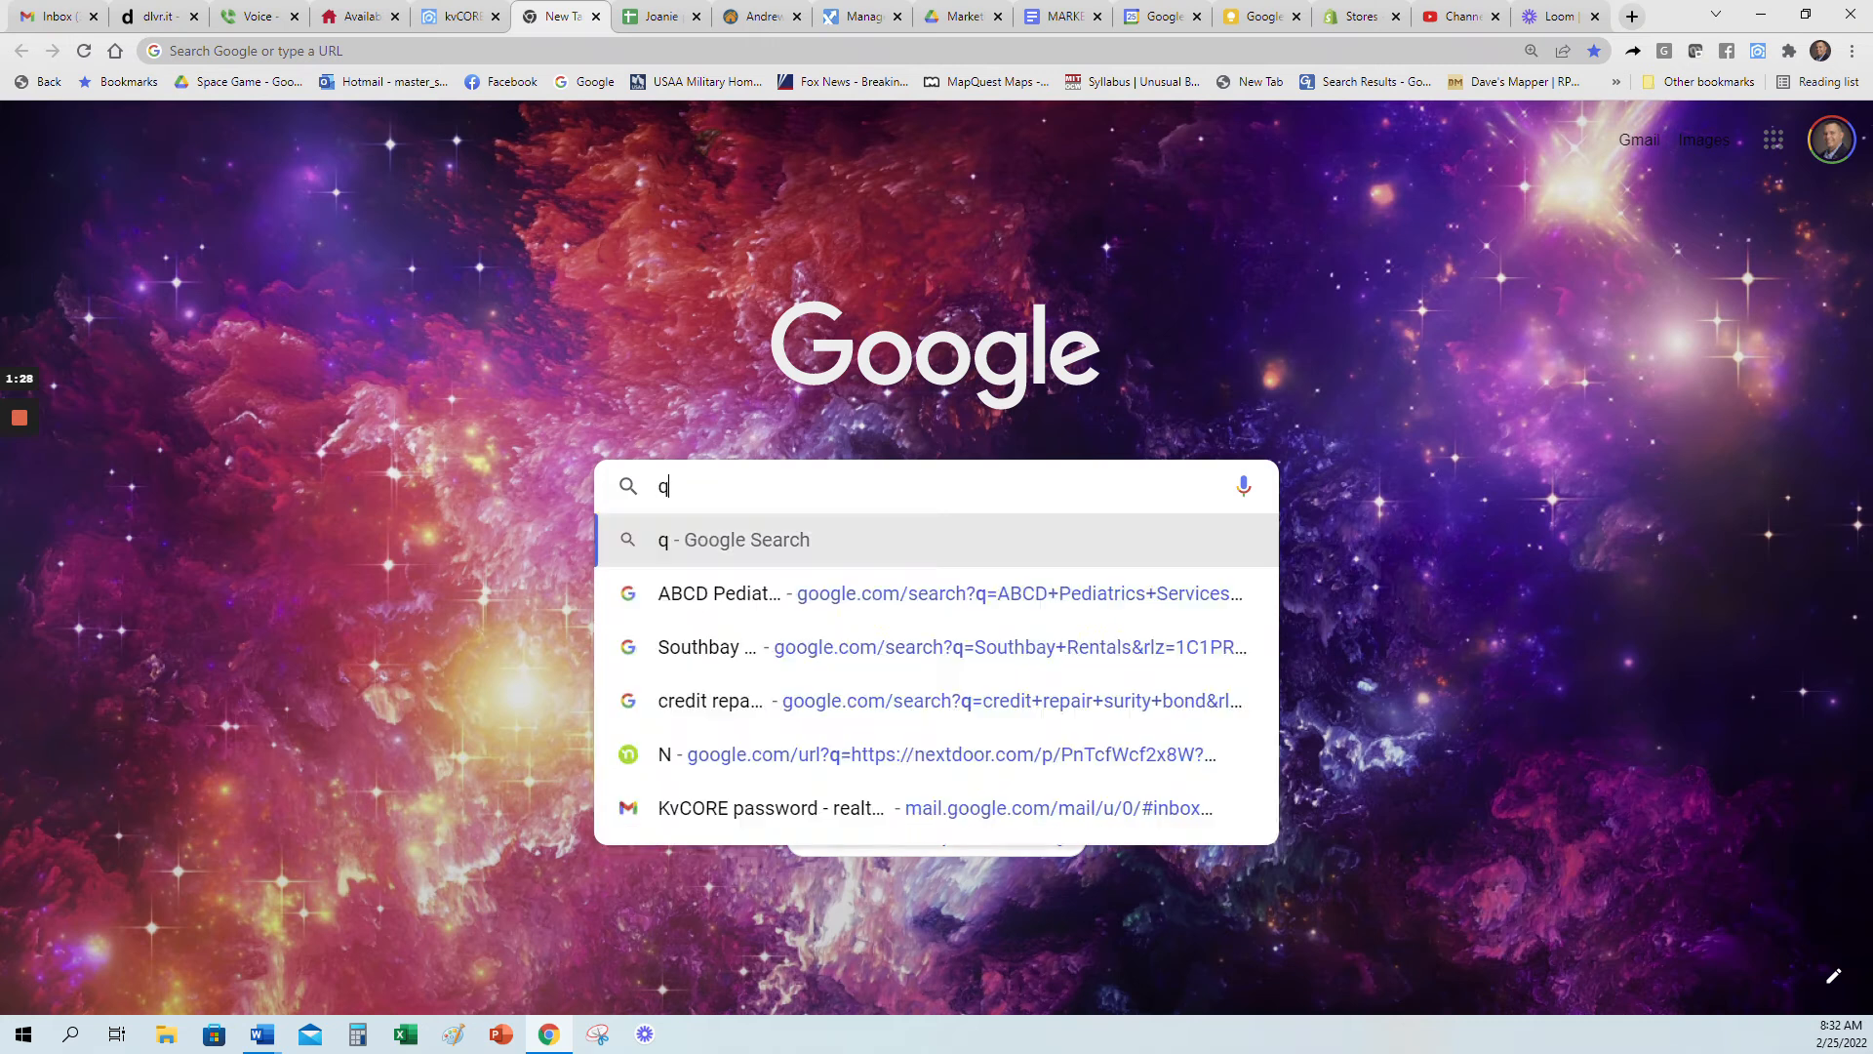
pyautogui.write('r monkey')
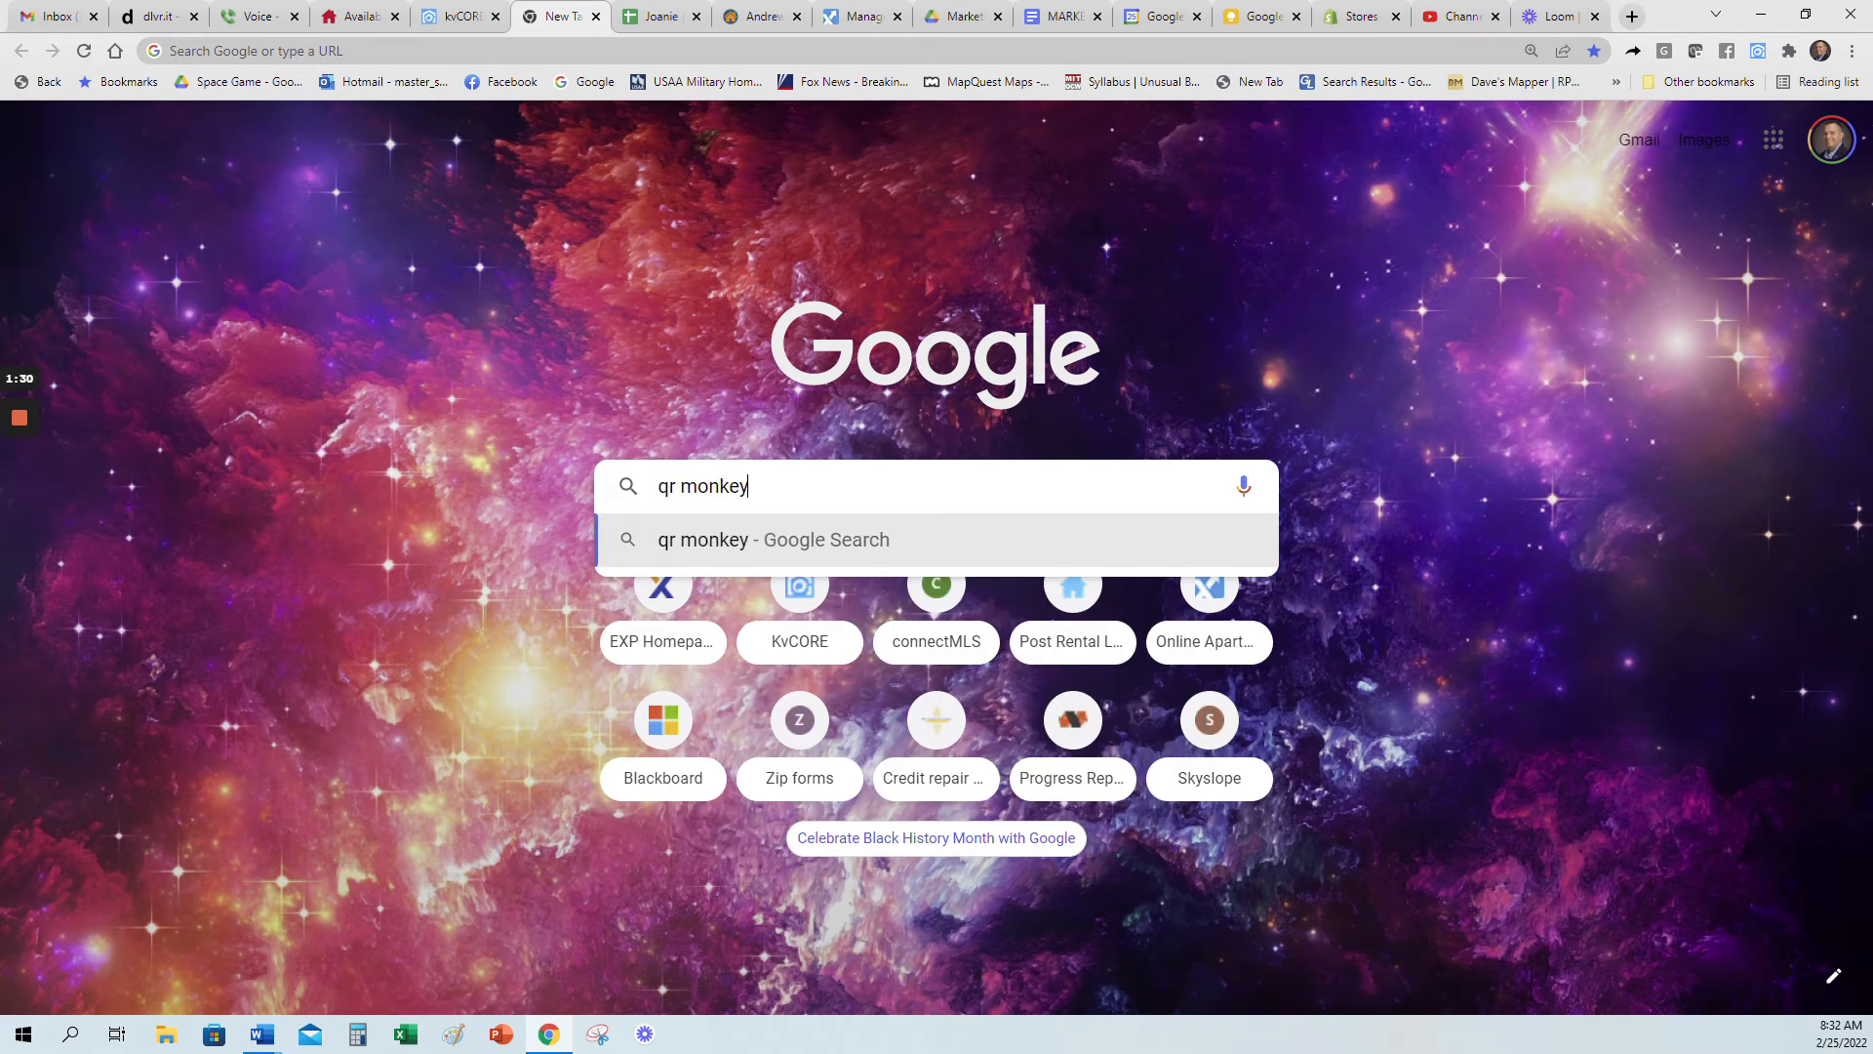
pyautogui.press('Return')
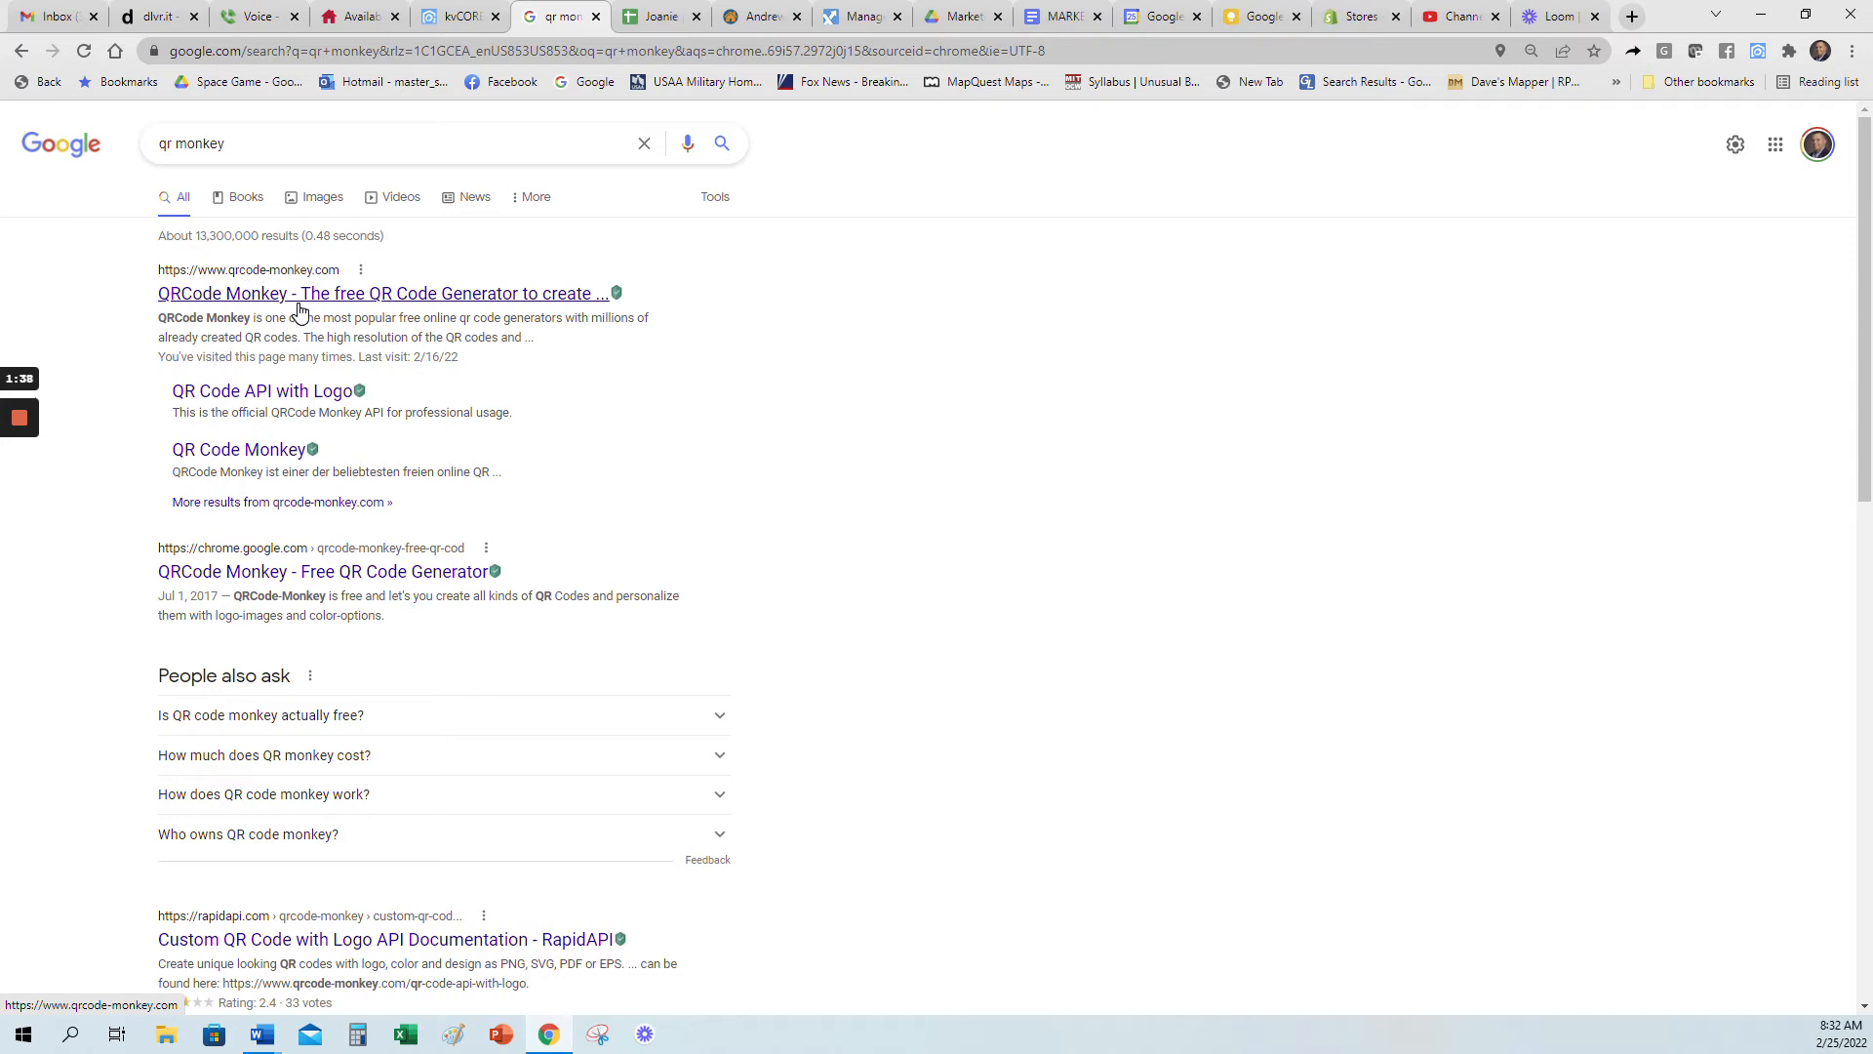
pyautogui.click(301, 293)
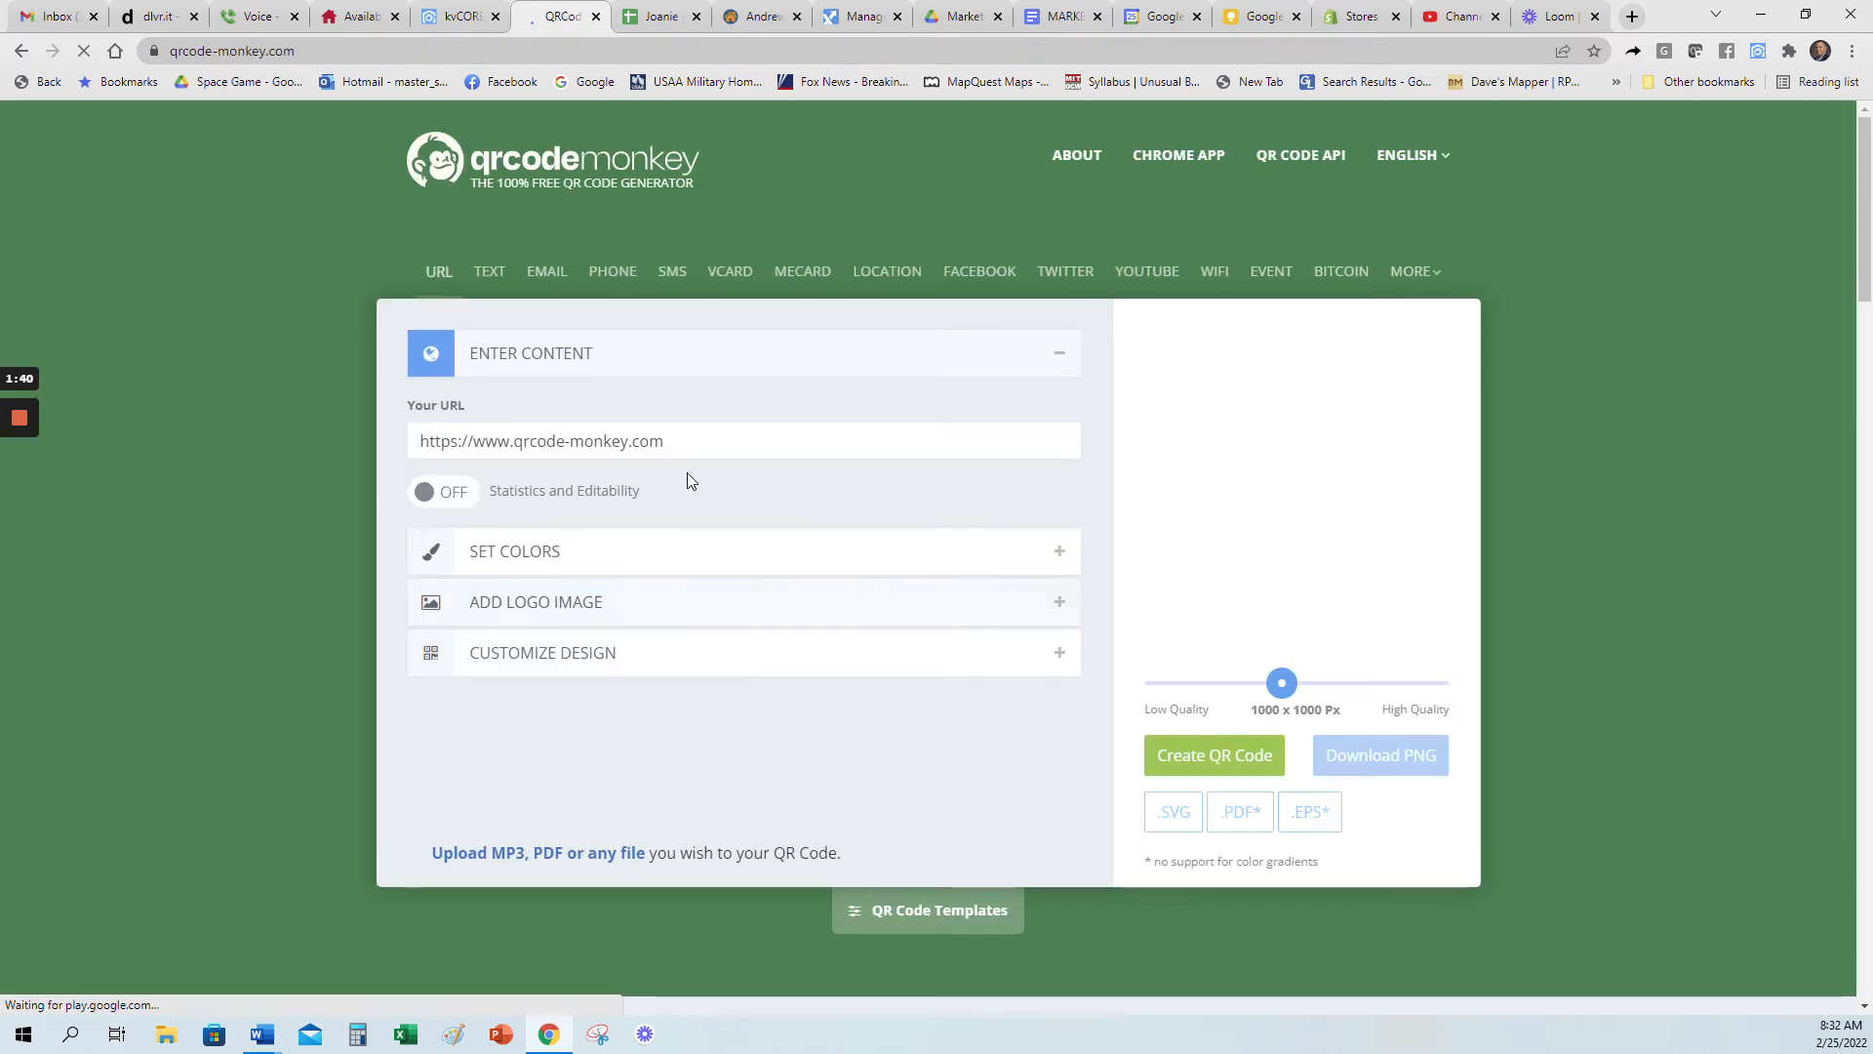
# Step: Replace the default URL with the copied short link and create its QR code
pyautogui.moveTo(473, 403); pyautogui.dragTo(423, 402)
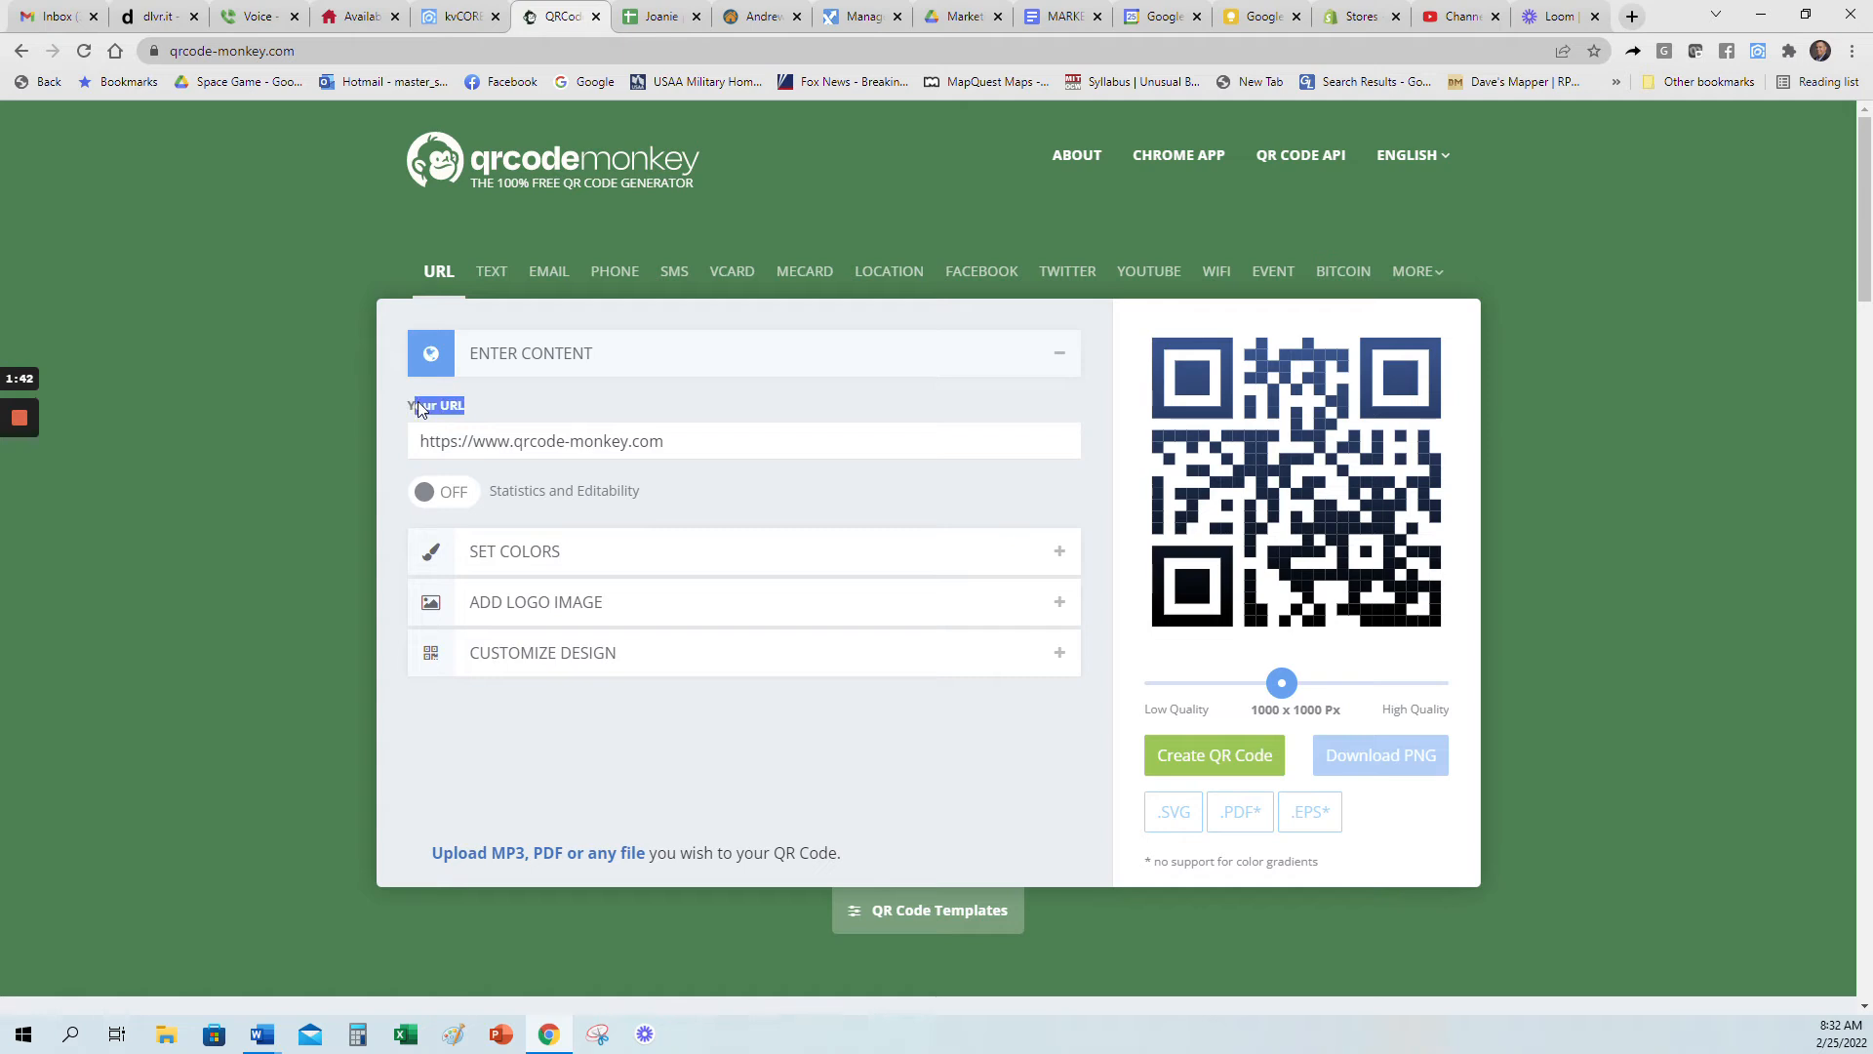
pyautogui.click(488, 402)
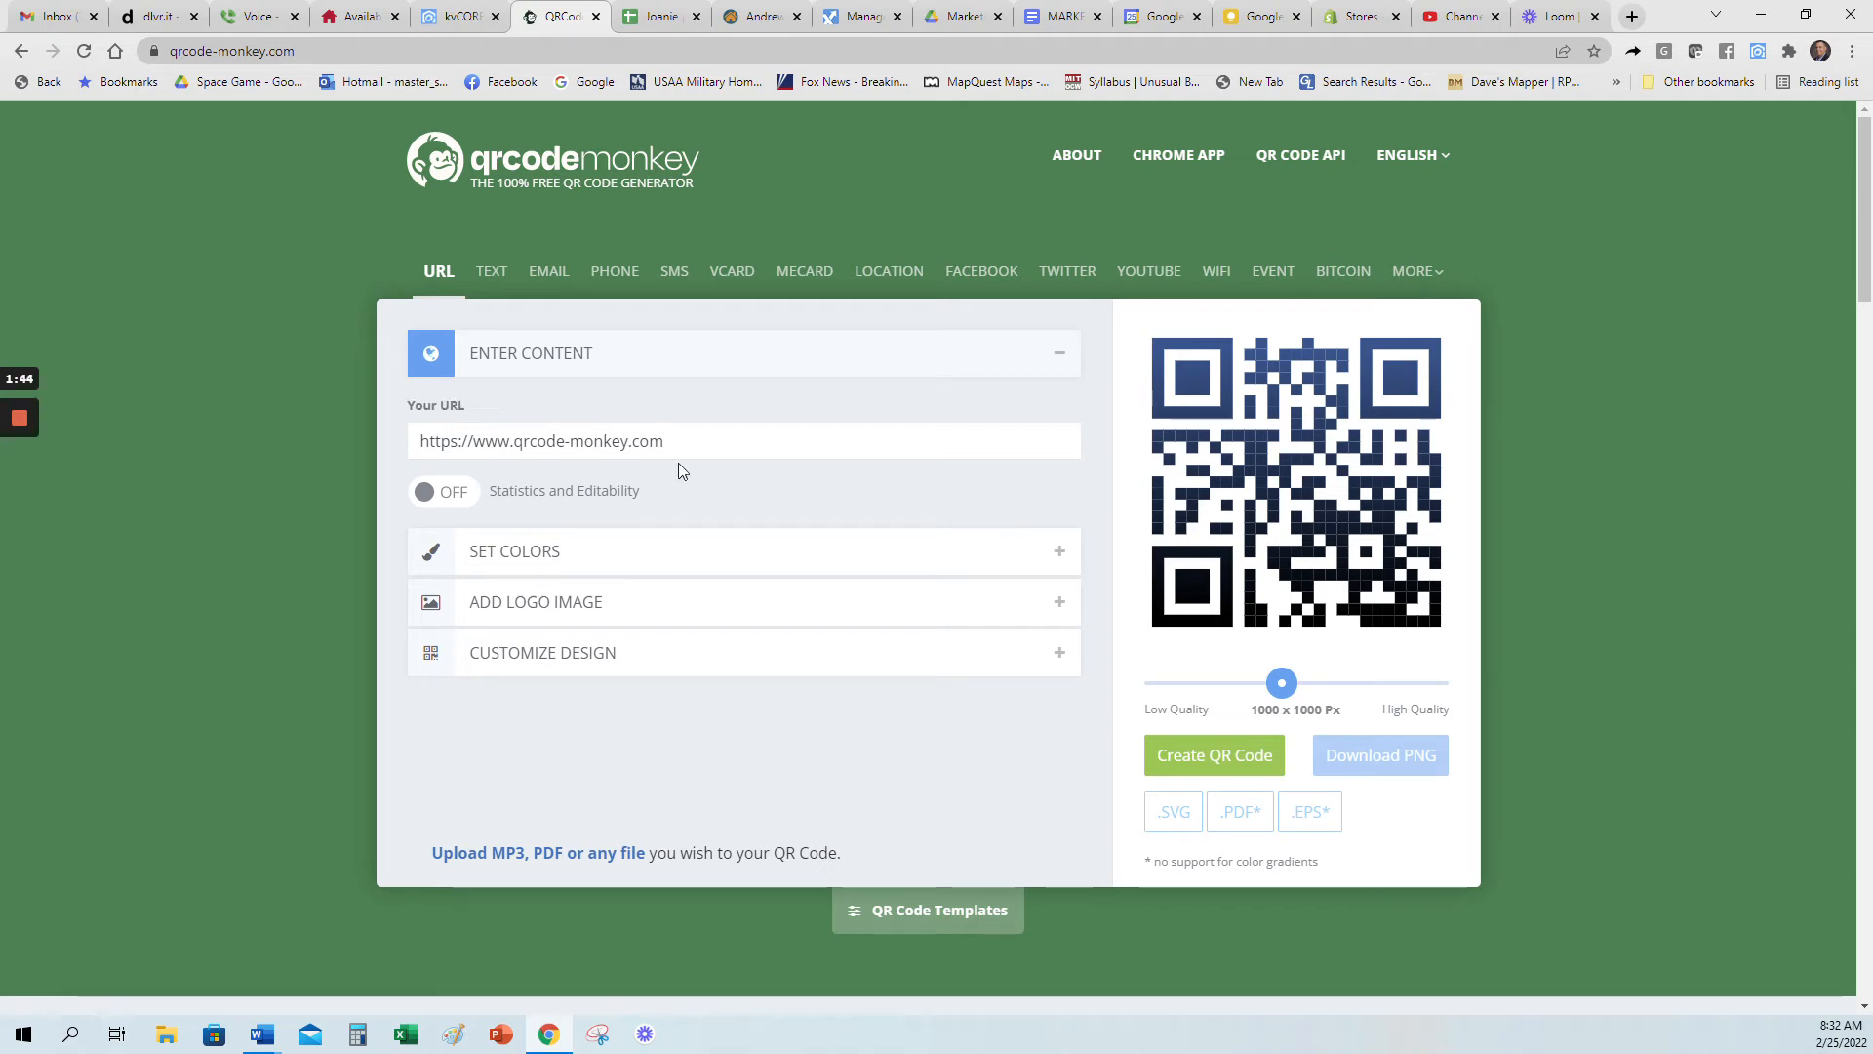
pyautogui.moveTo(667, 441); pyautogui.dragTo(418, 441)
pyautogui.hotkey('ctrl', 'v')
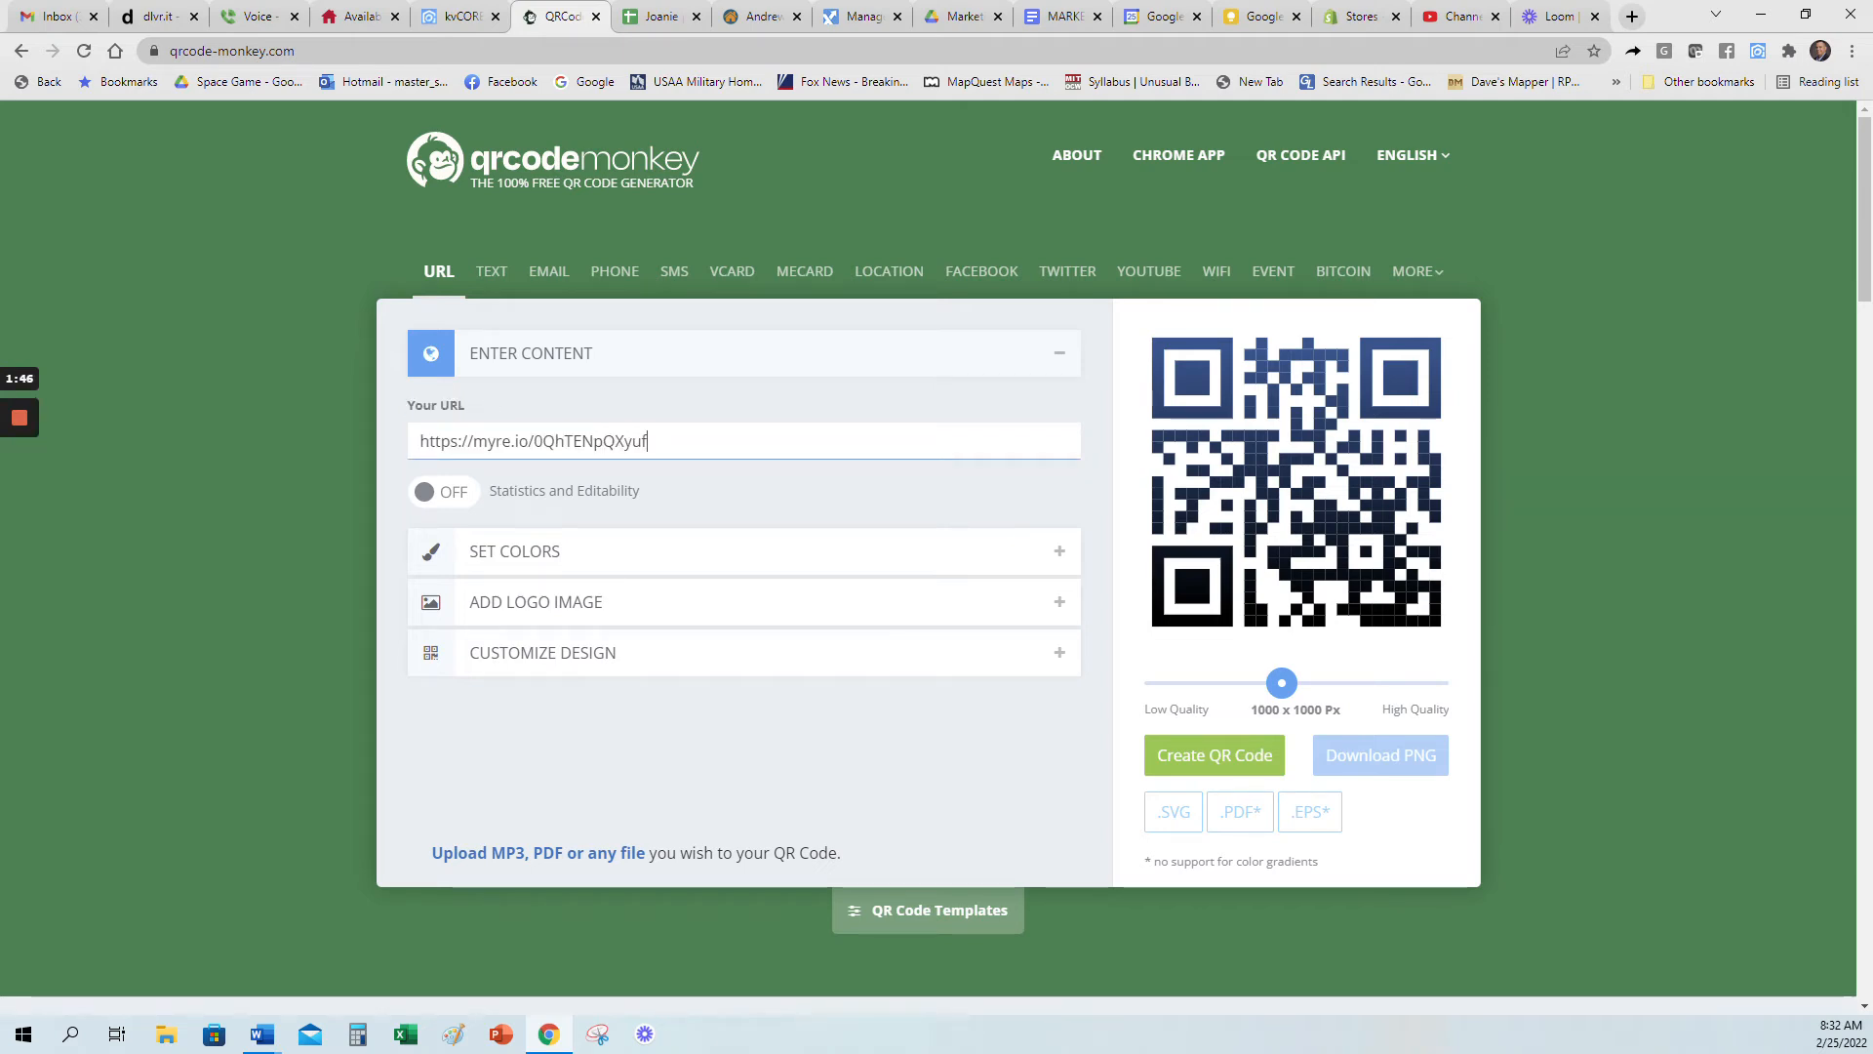
pyautogui.click(753, 481)
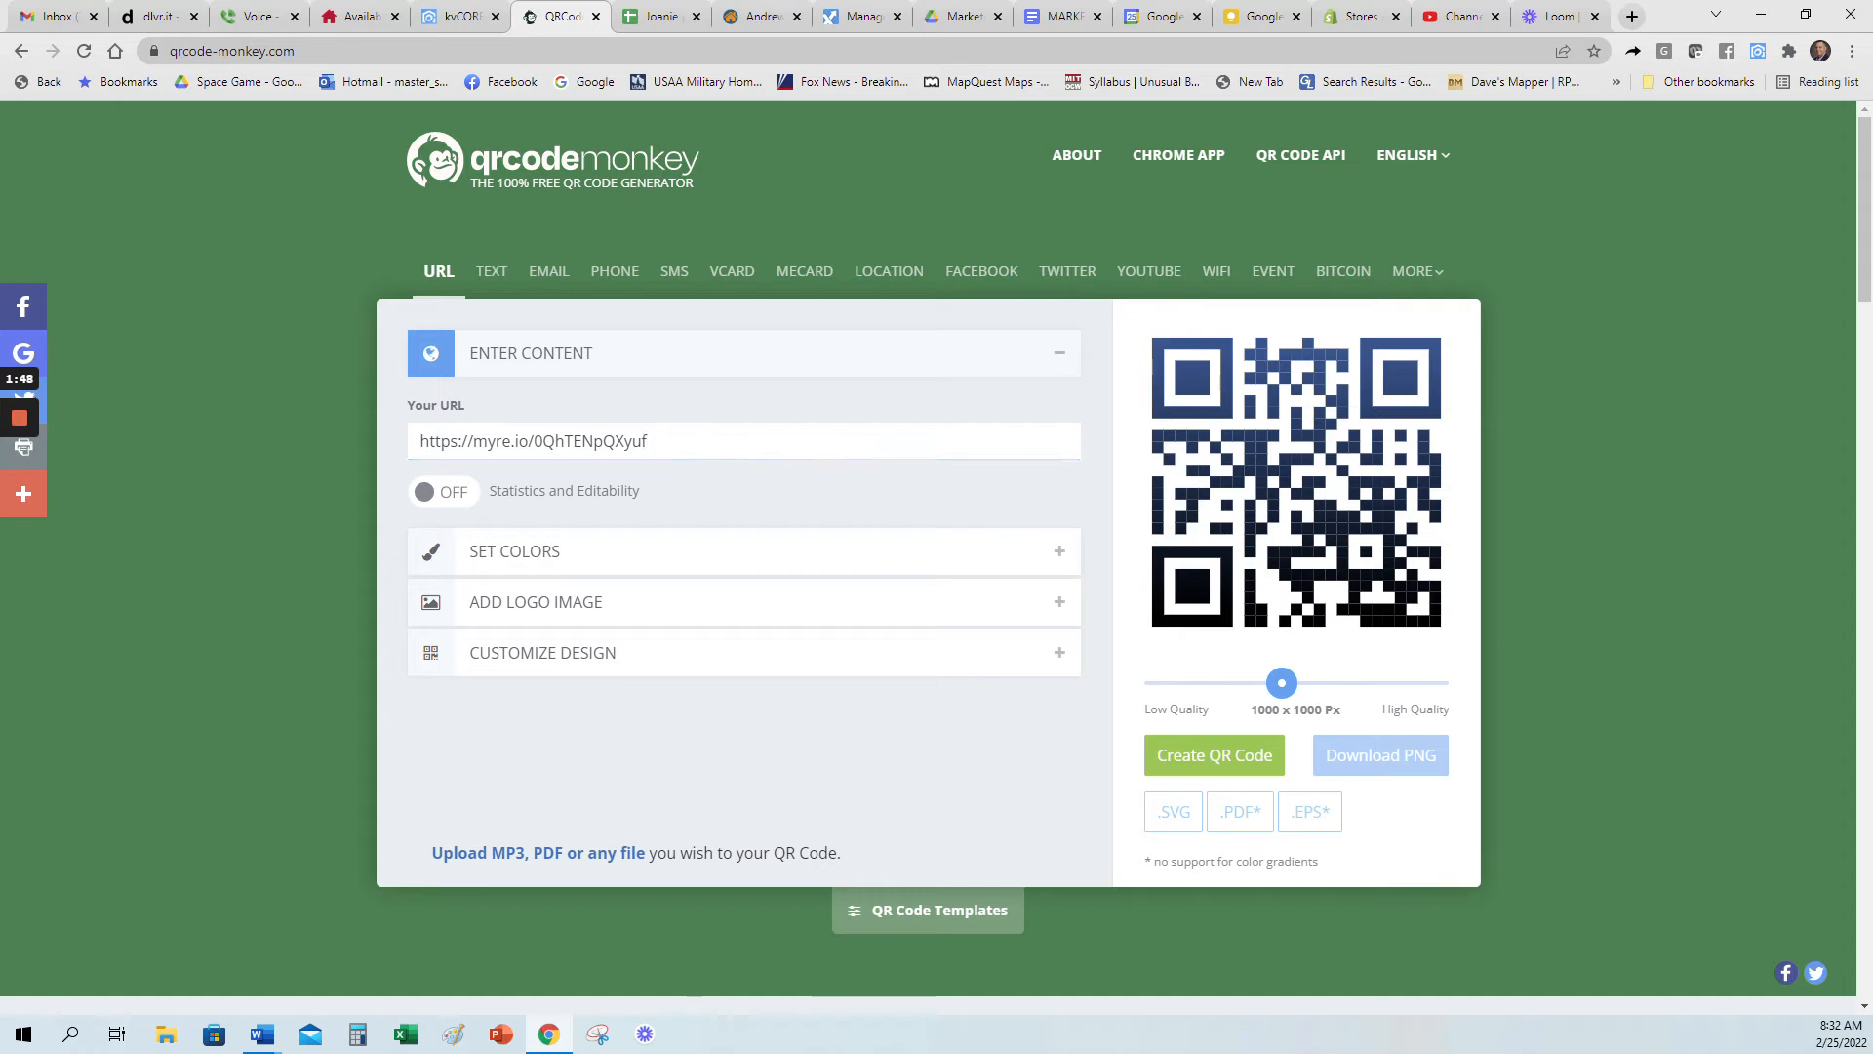
pyautogui.click(1210, 755)
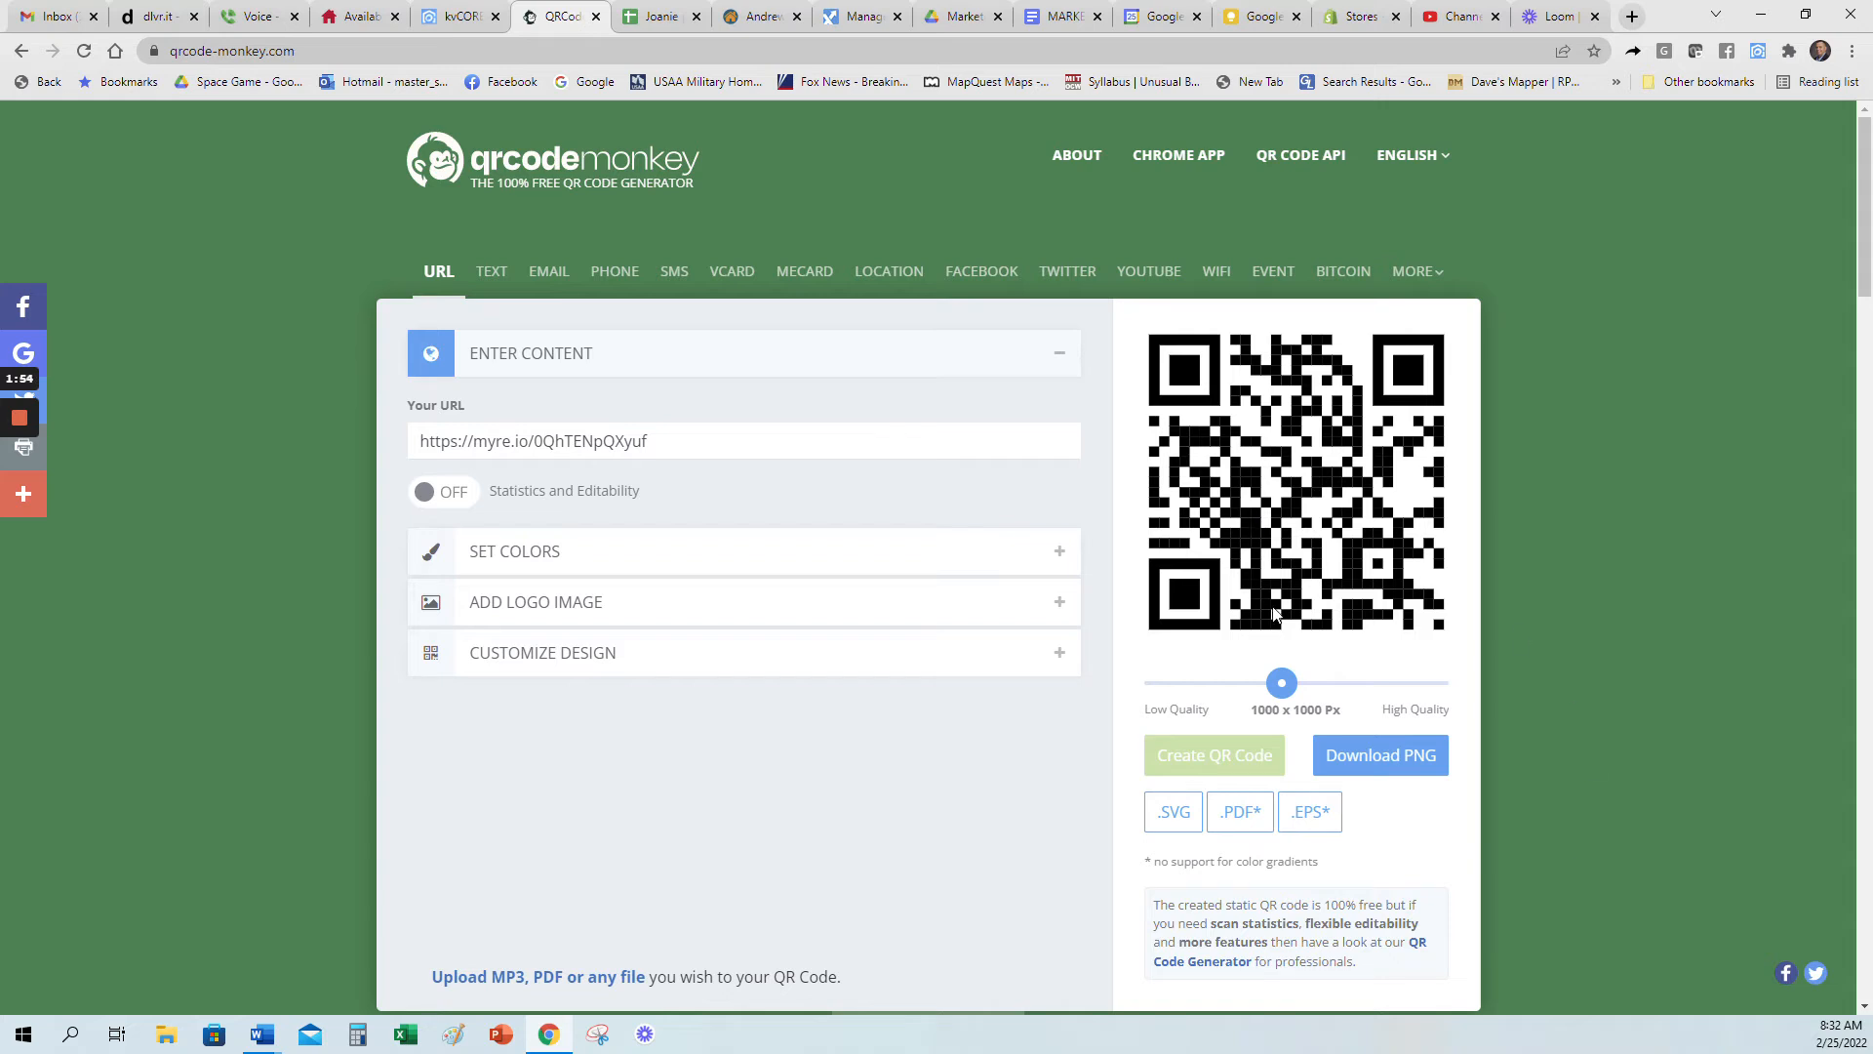
# Step: Open the copied short link in a new browser tab to view the seller landing page
pyautogui.click(1632, 15)
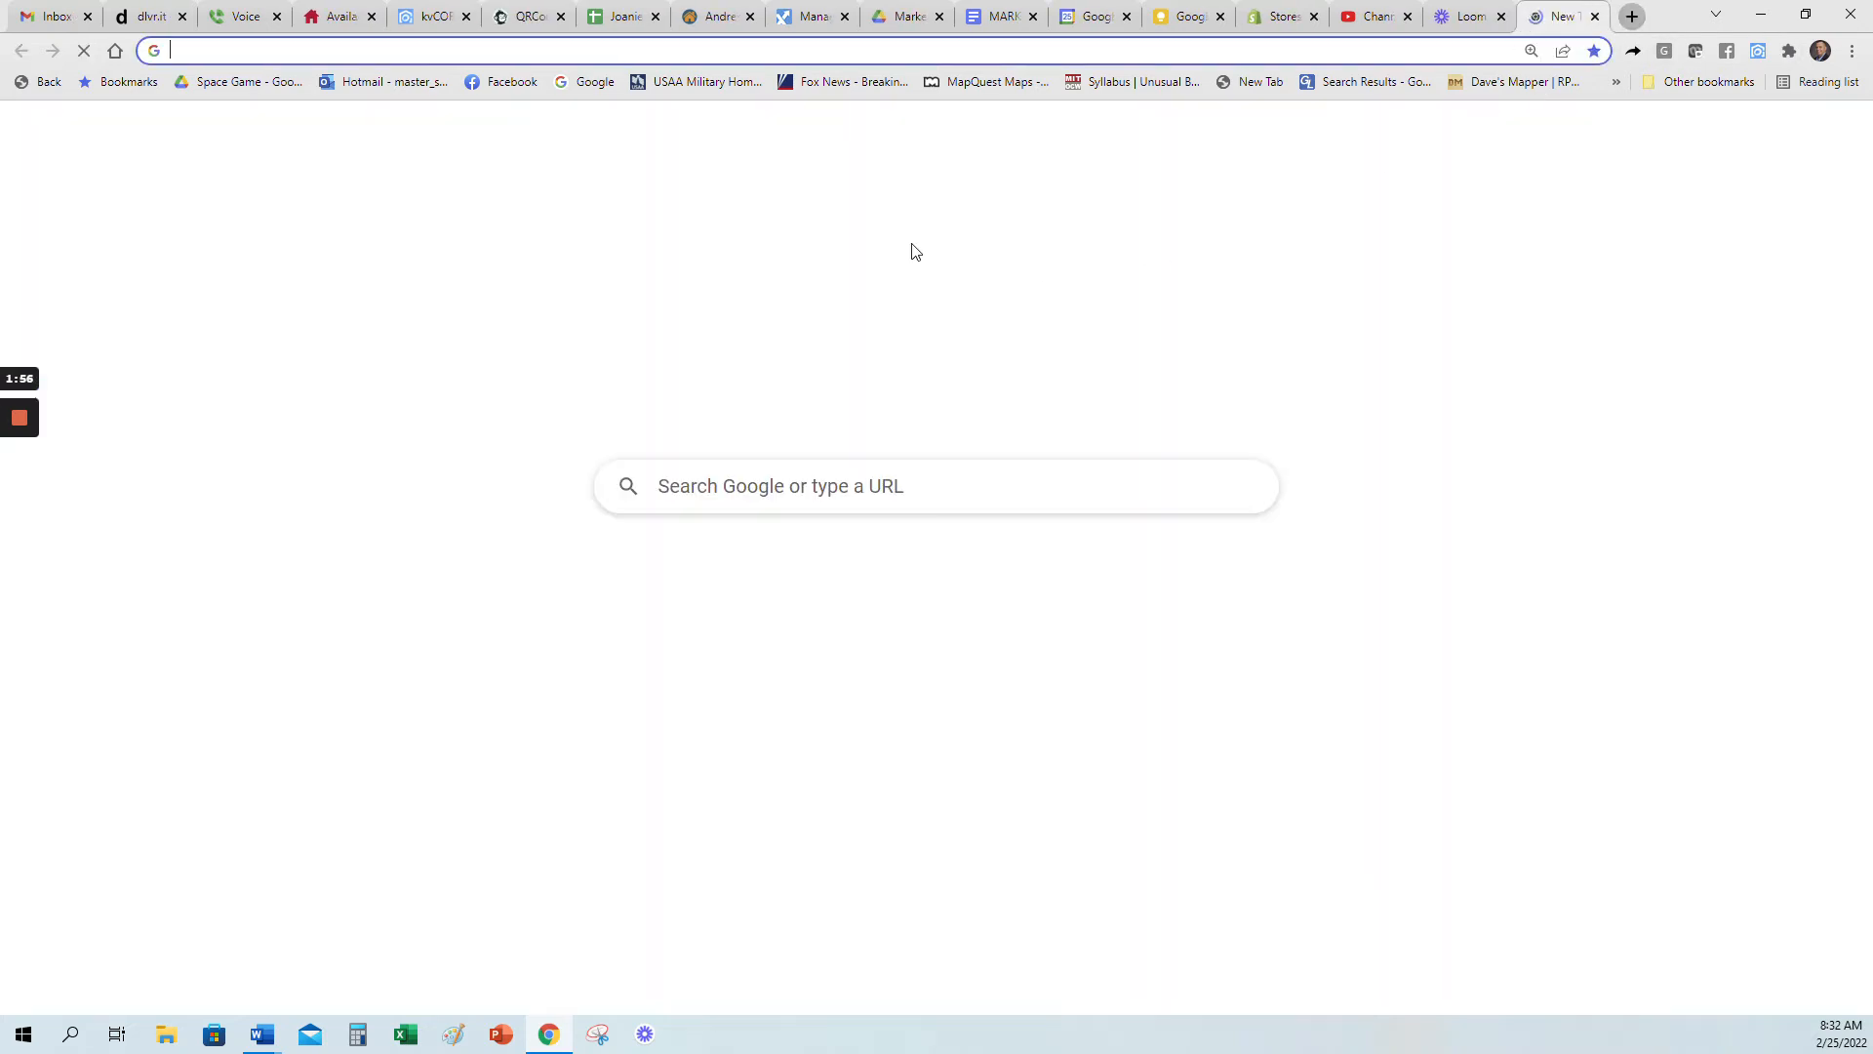
pyautogui.hotkey('ctrl', 'v')
pyautogui.press('Return')
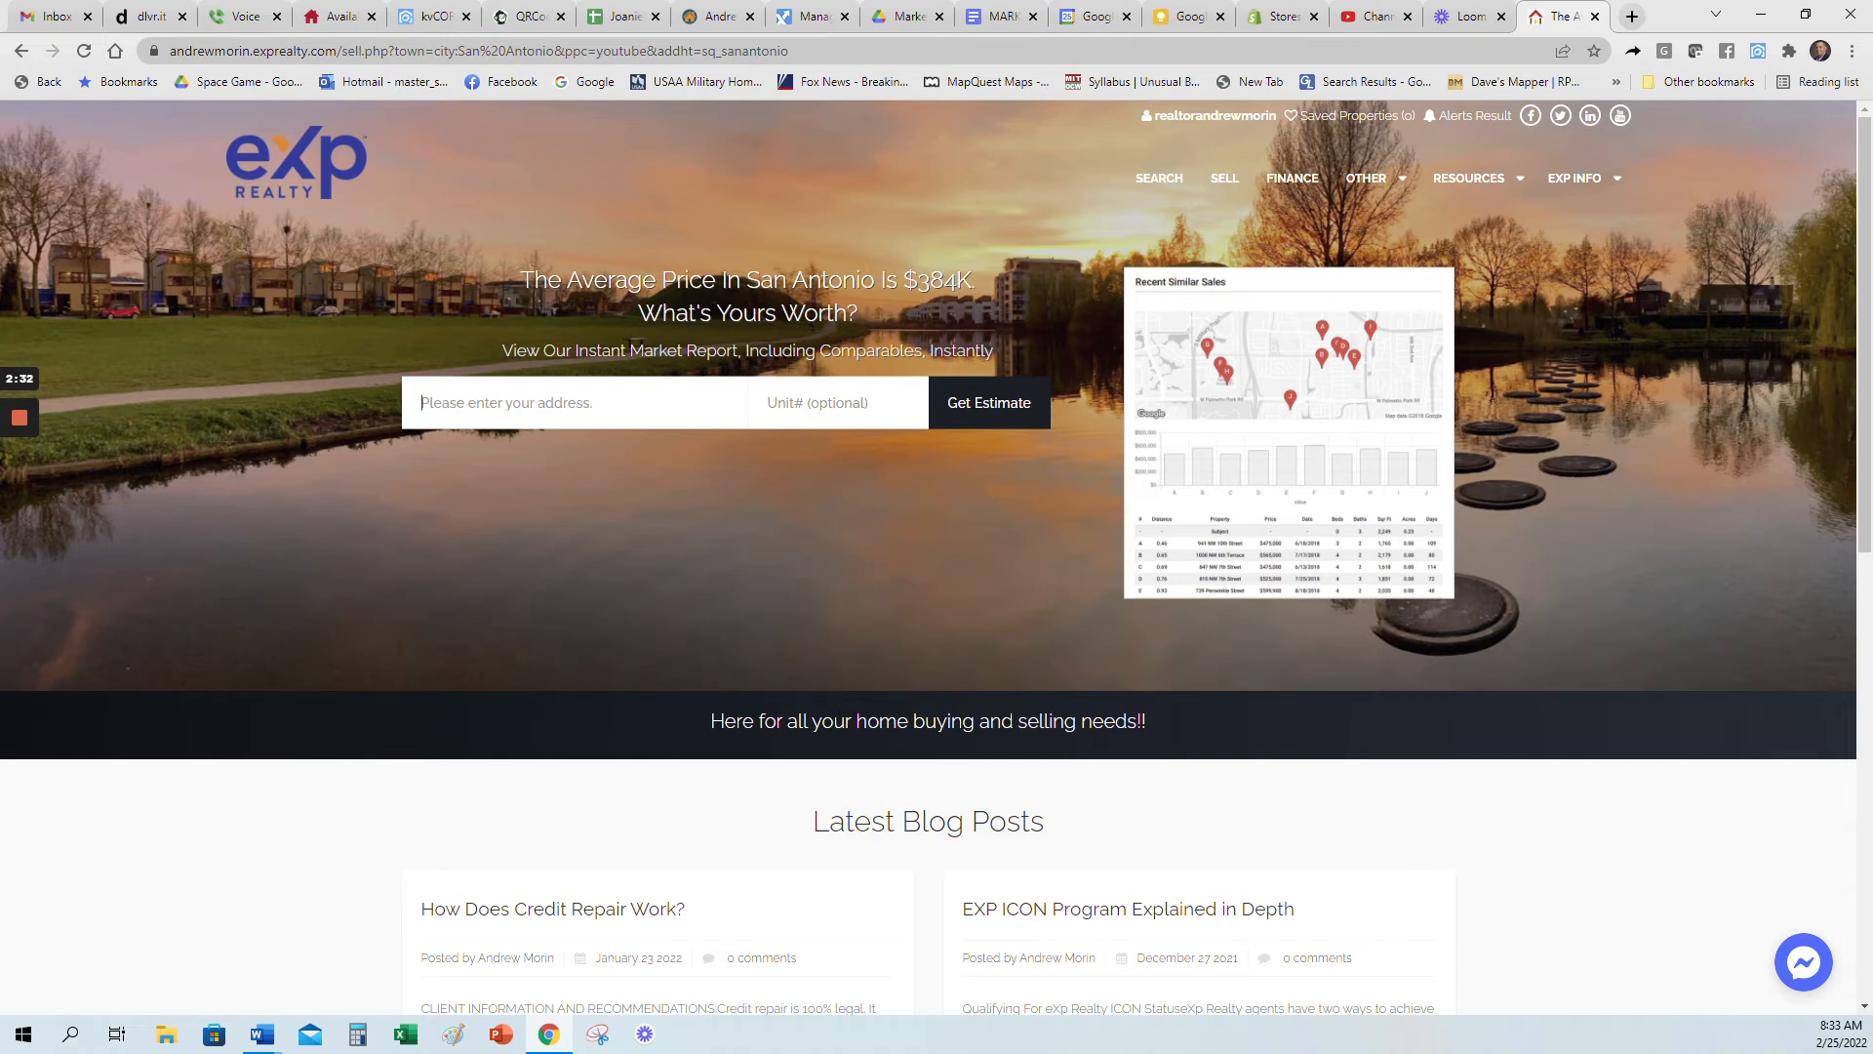
# Step: Download the QR code as a PNG with "for san antonio" added to its file name, and return to the kvCORE squeeze page builder
pyautogui.click(531, 16)
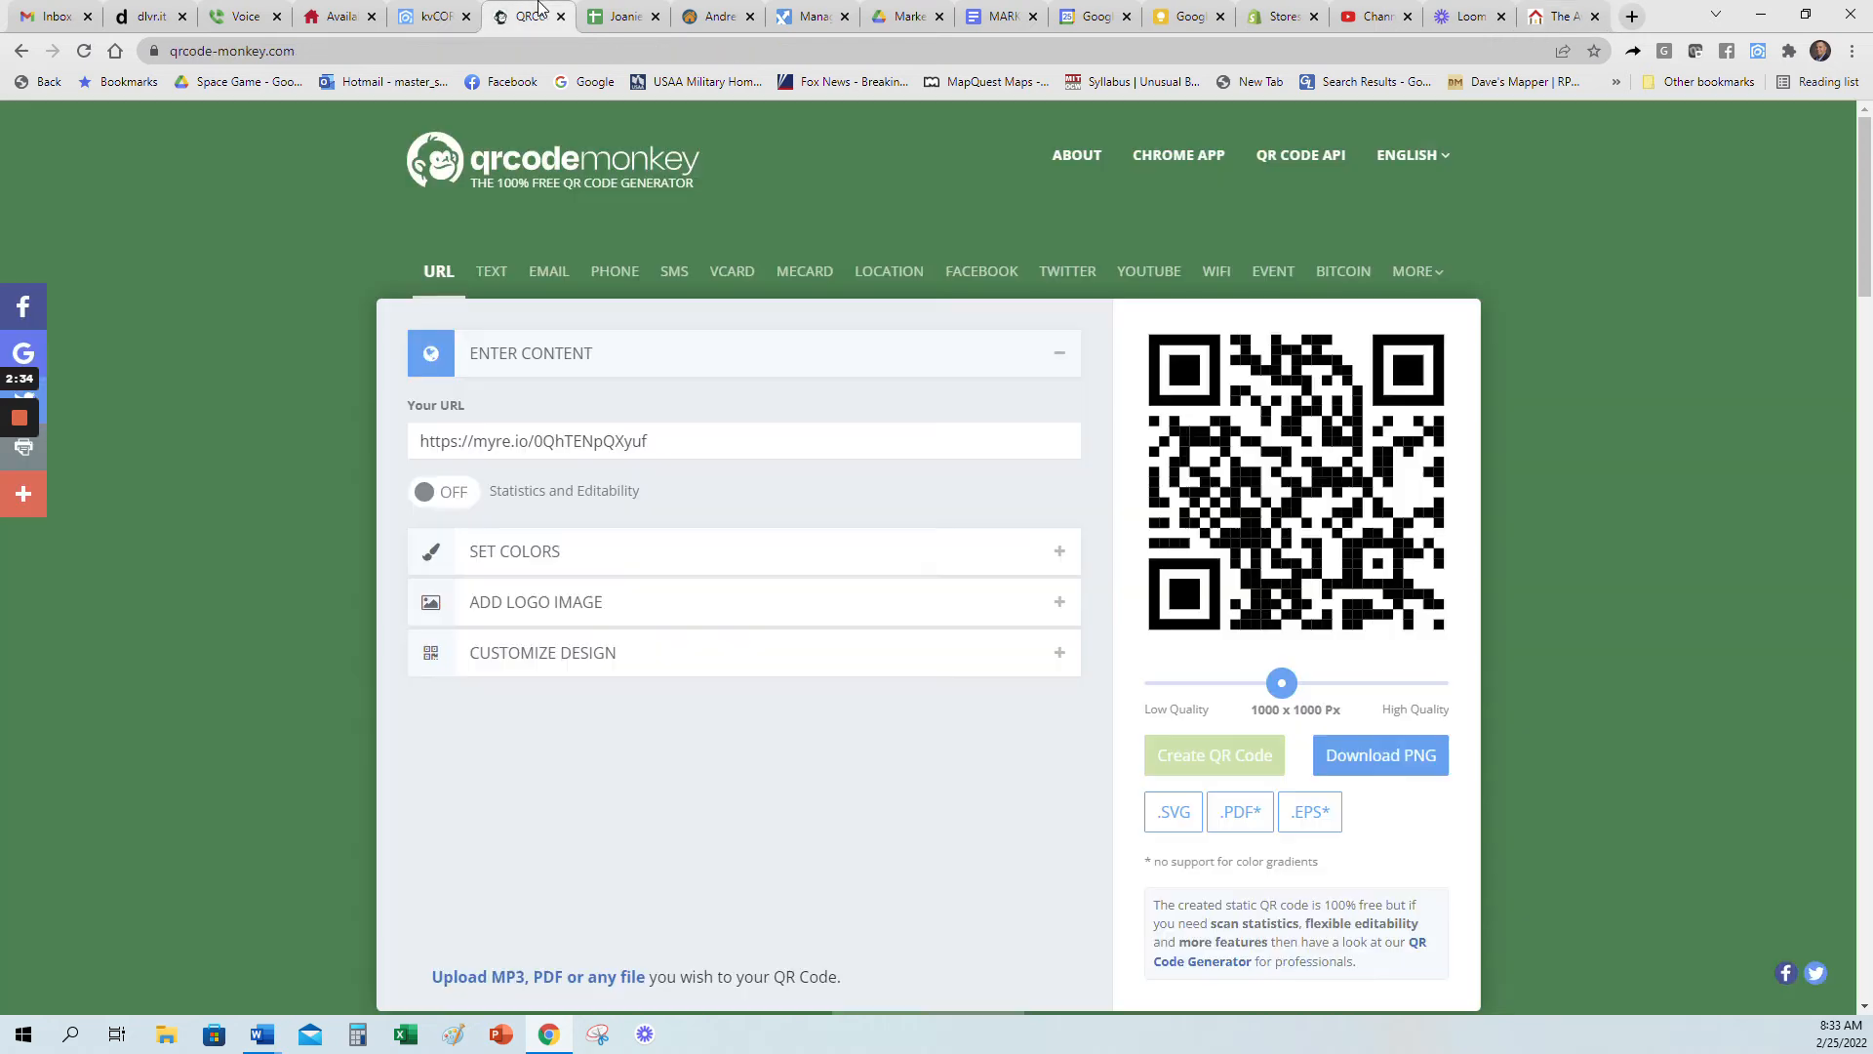
pyautogui.click(1406, 760)
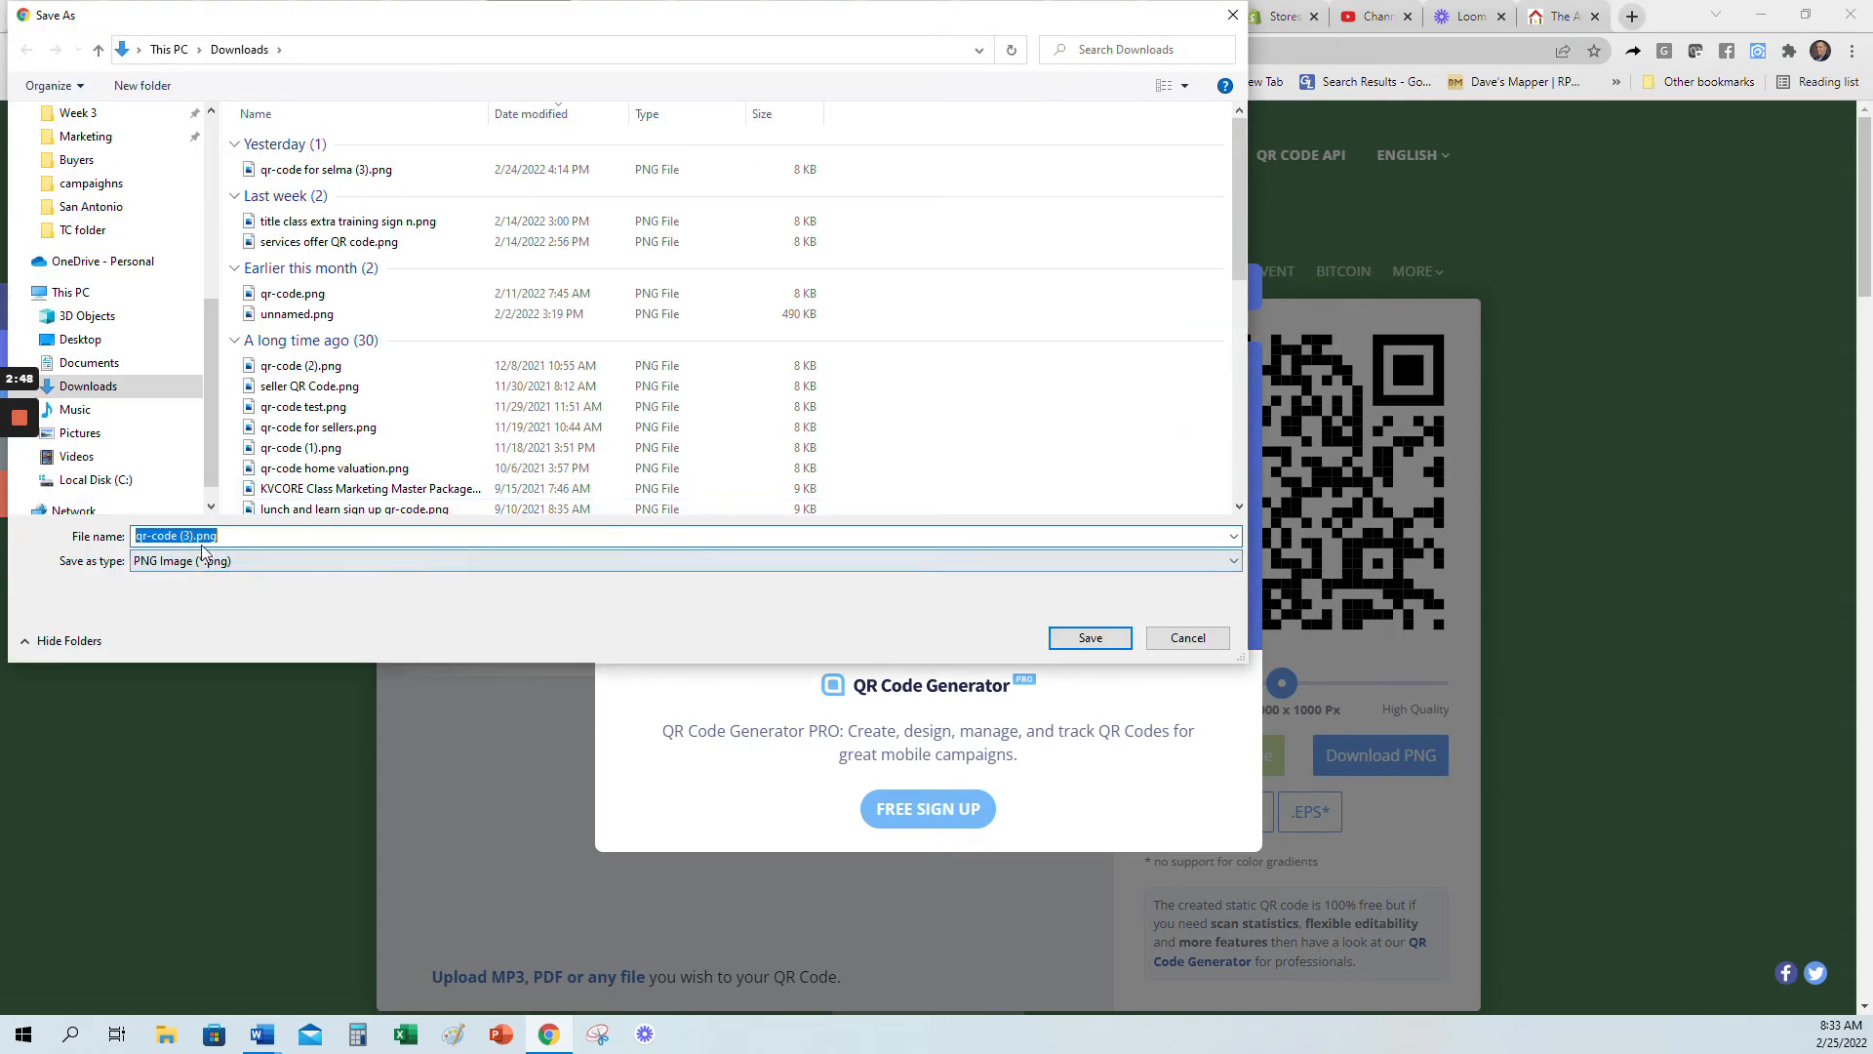
pyautogui.click(190, 536)
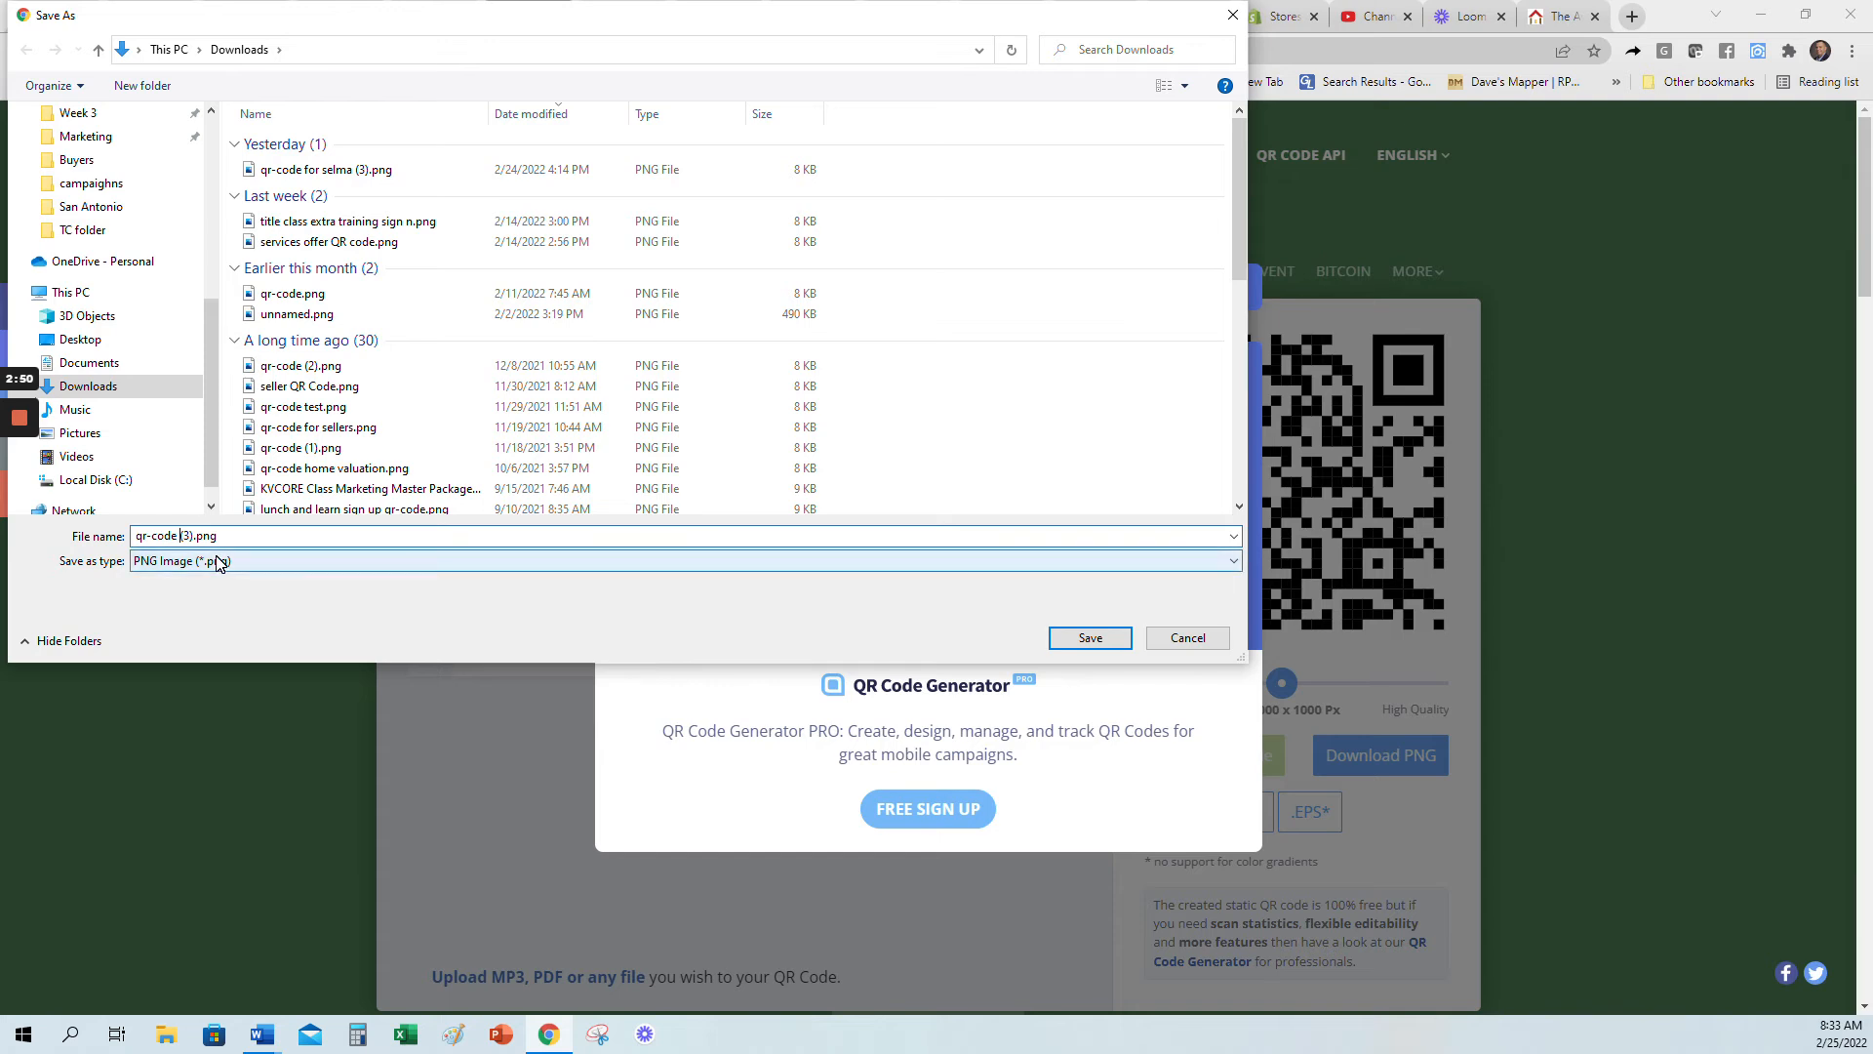
pyautogui.write('for san antonio')
pyautogui.click(1091, 637)
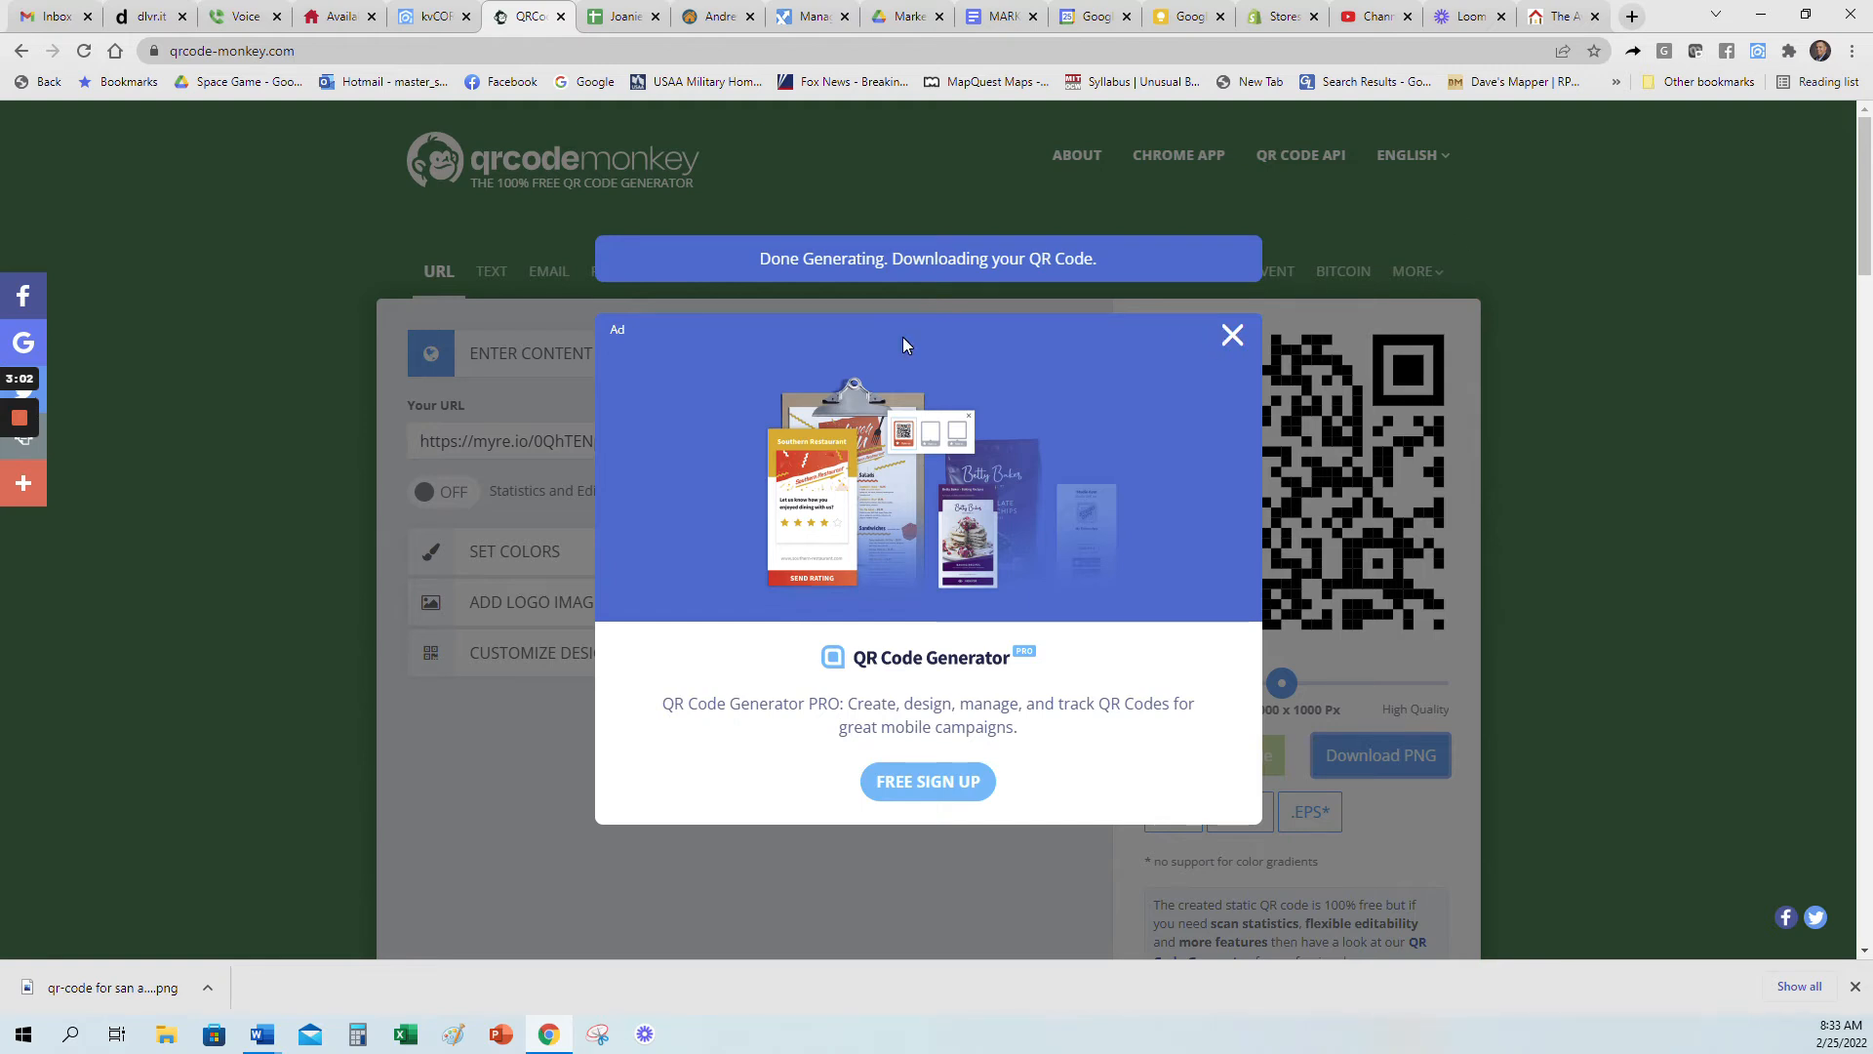
pyautogui.click(1232, 335)
pyautogui.click(430, 17)
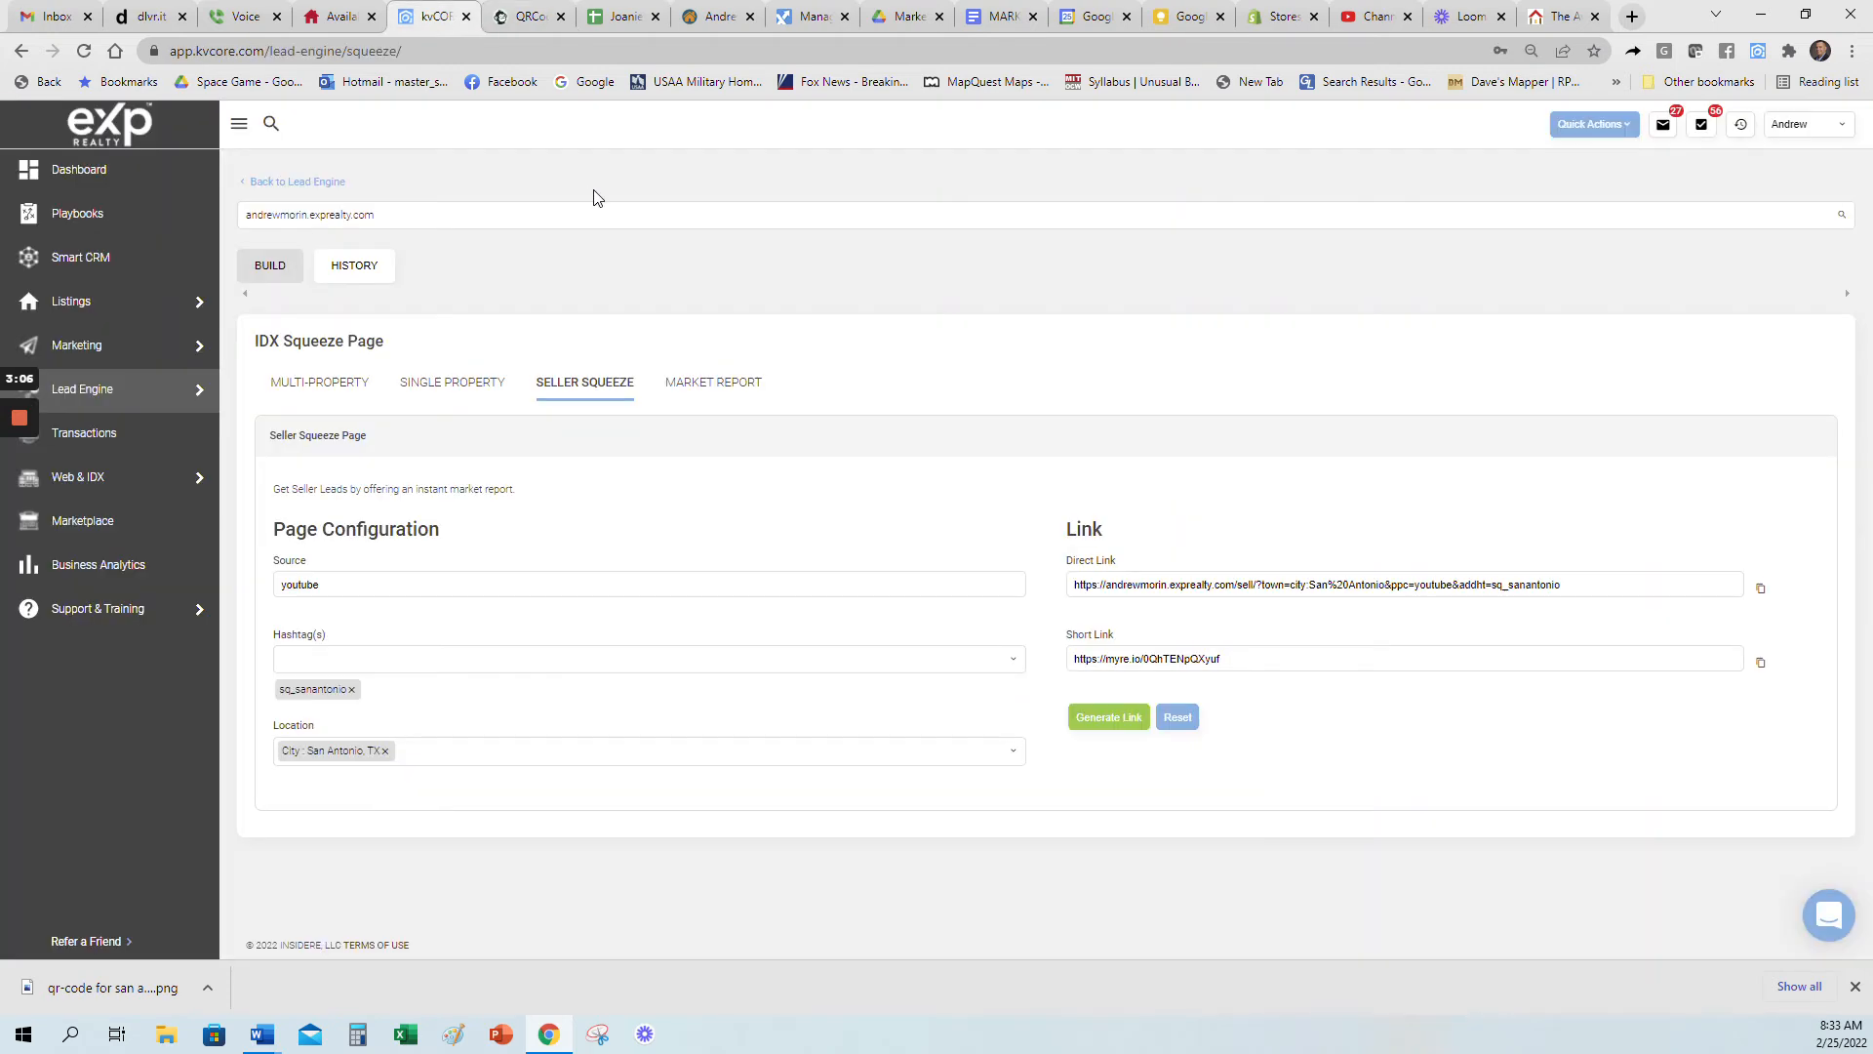
# Step: Open the Avery website in a new browser tab through a Google search for "avery"
pyautogui.click(1632, 16)
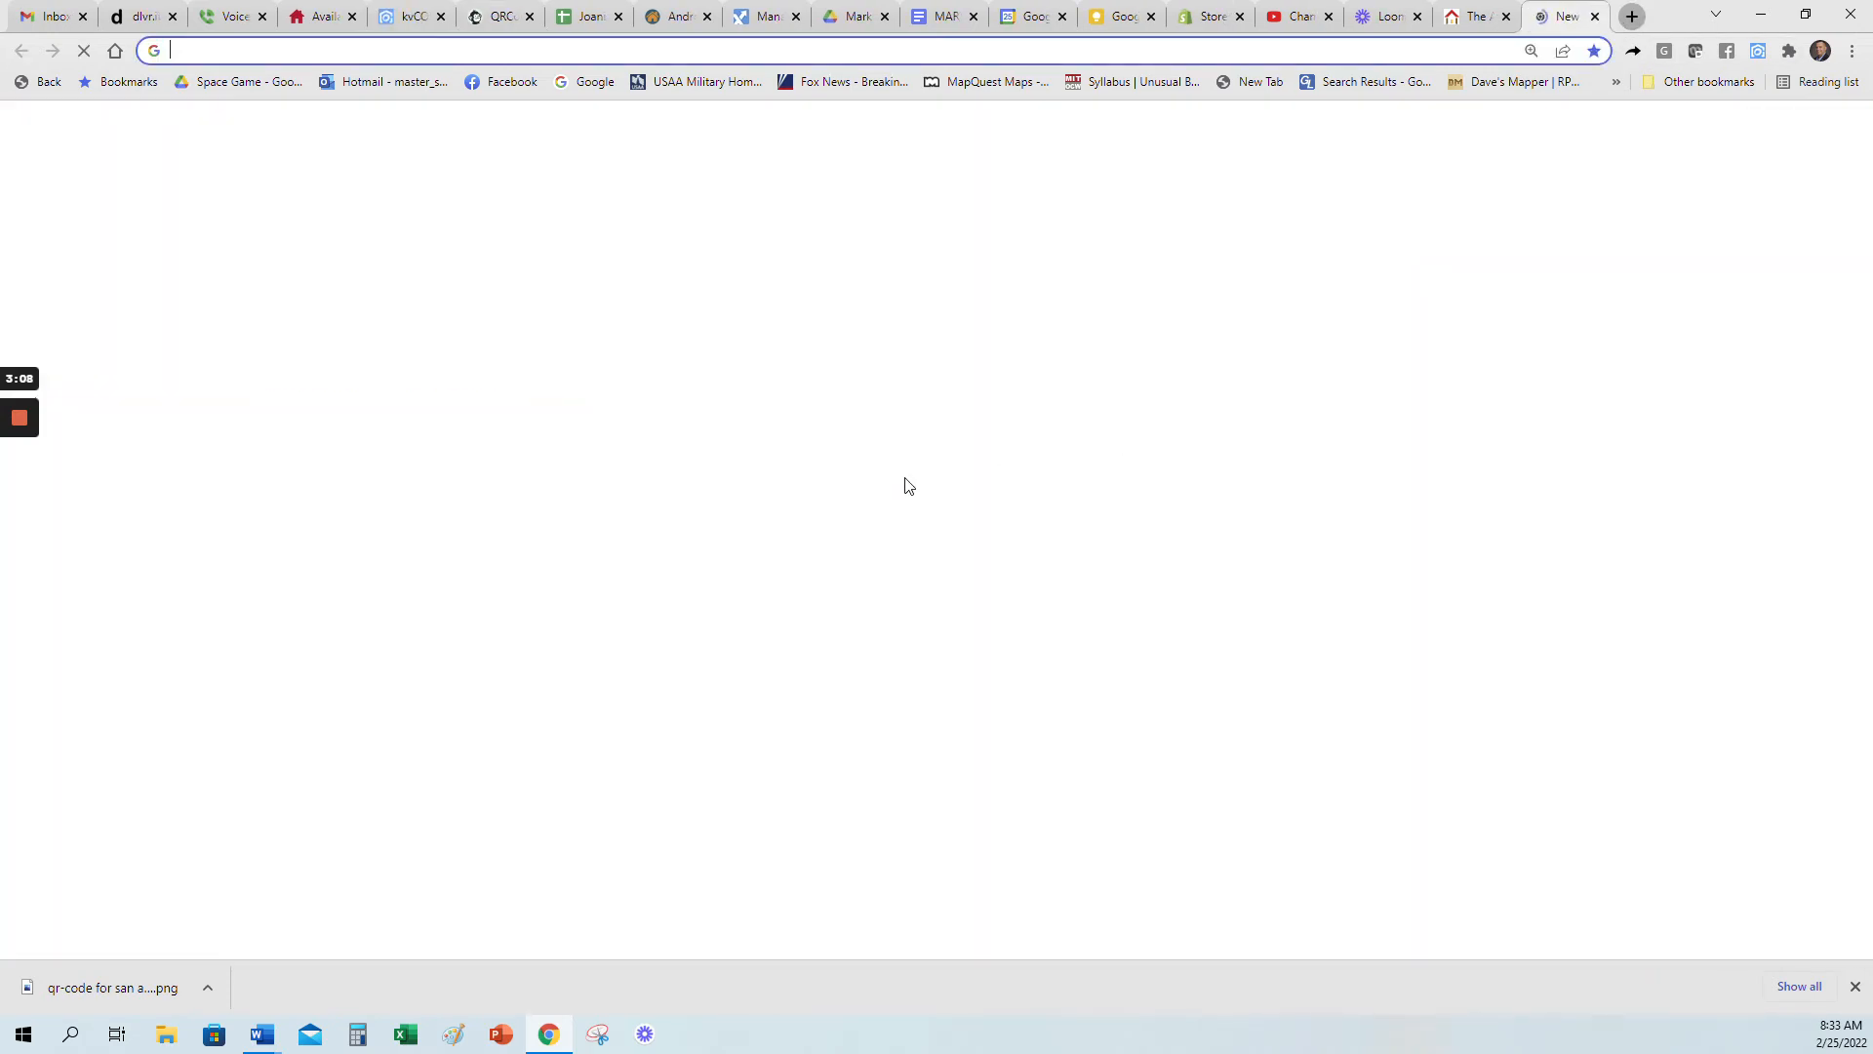
pyautogui.click(917, 486)
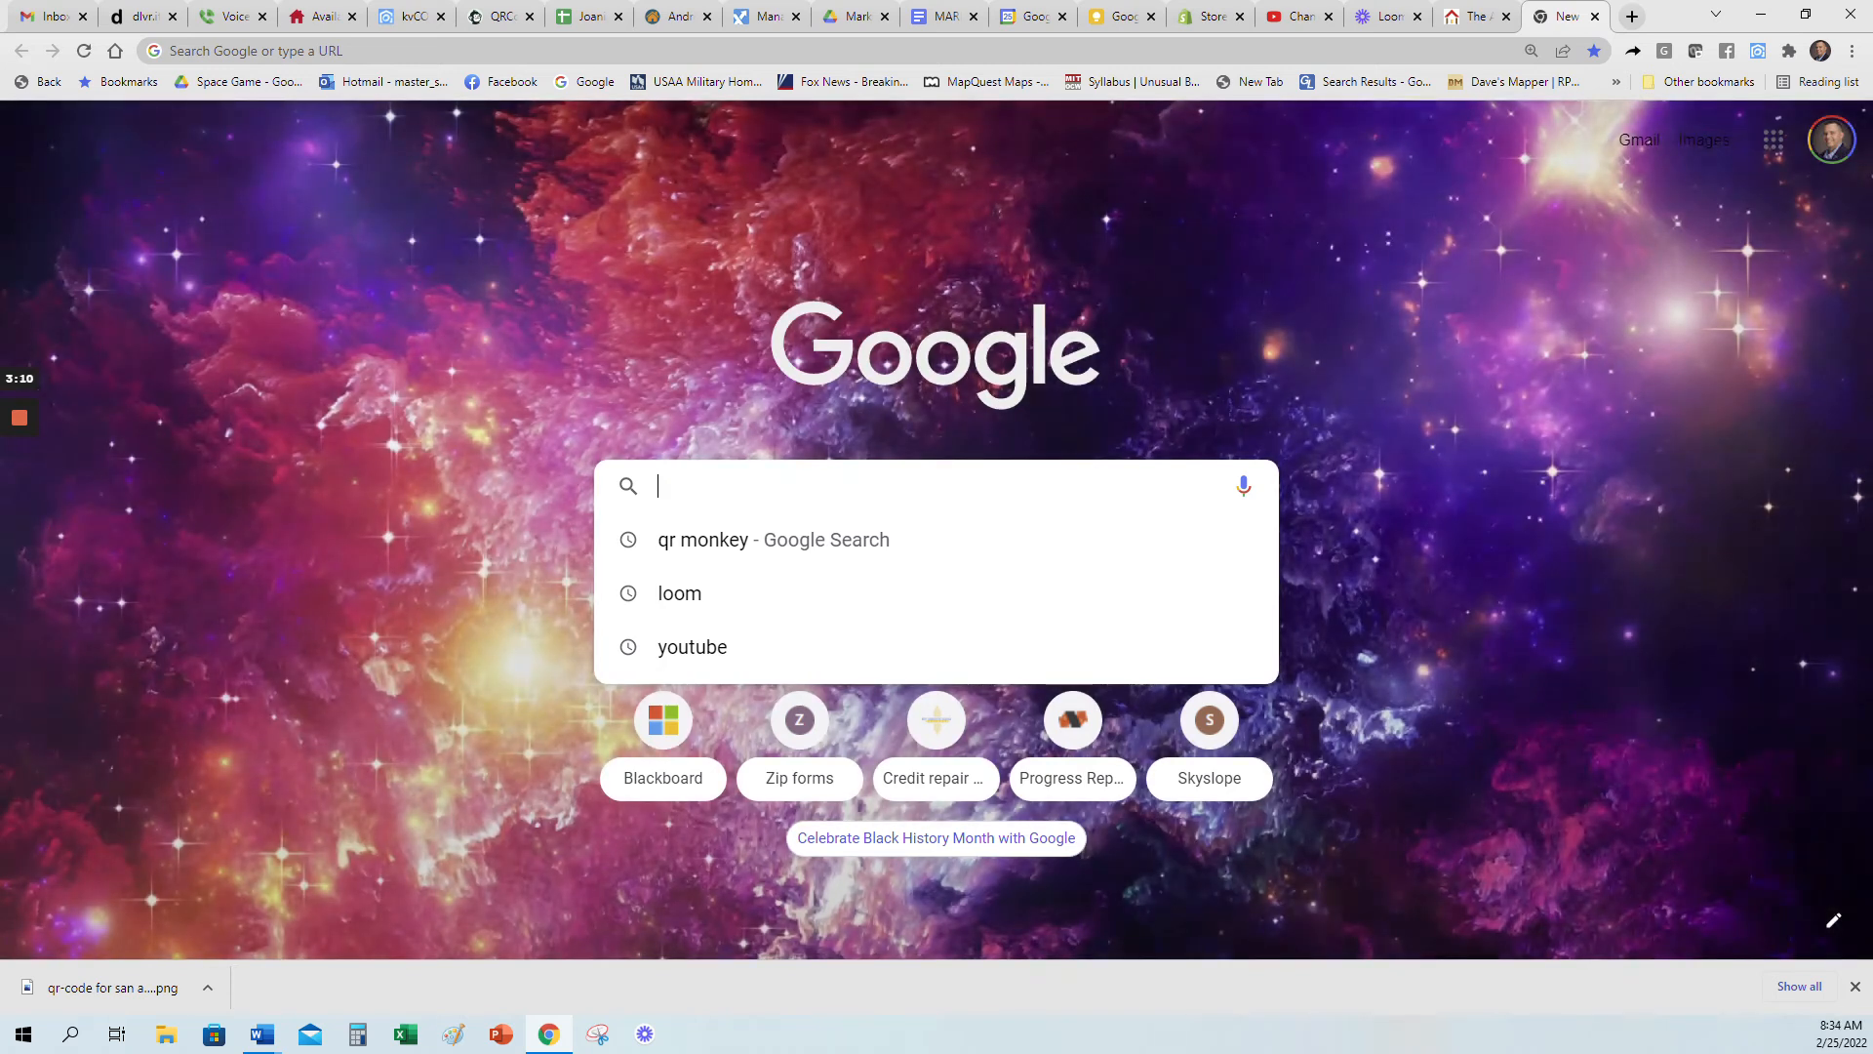
pyautogui.write('avery')
pyautogui.press('Return')
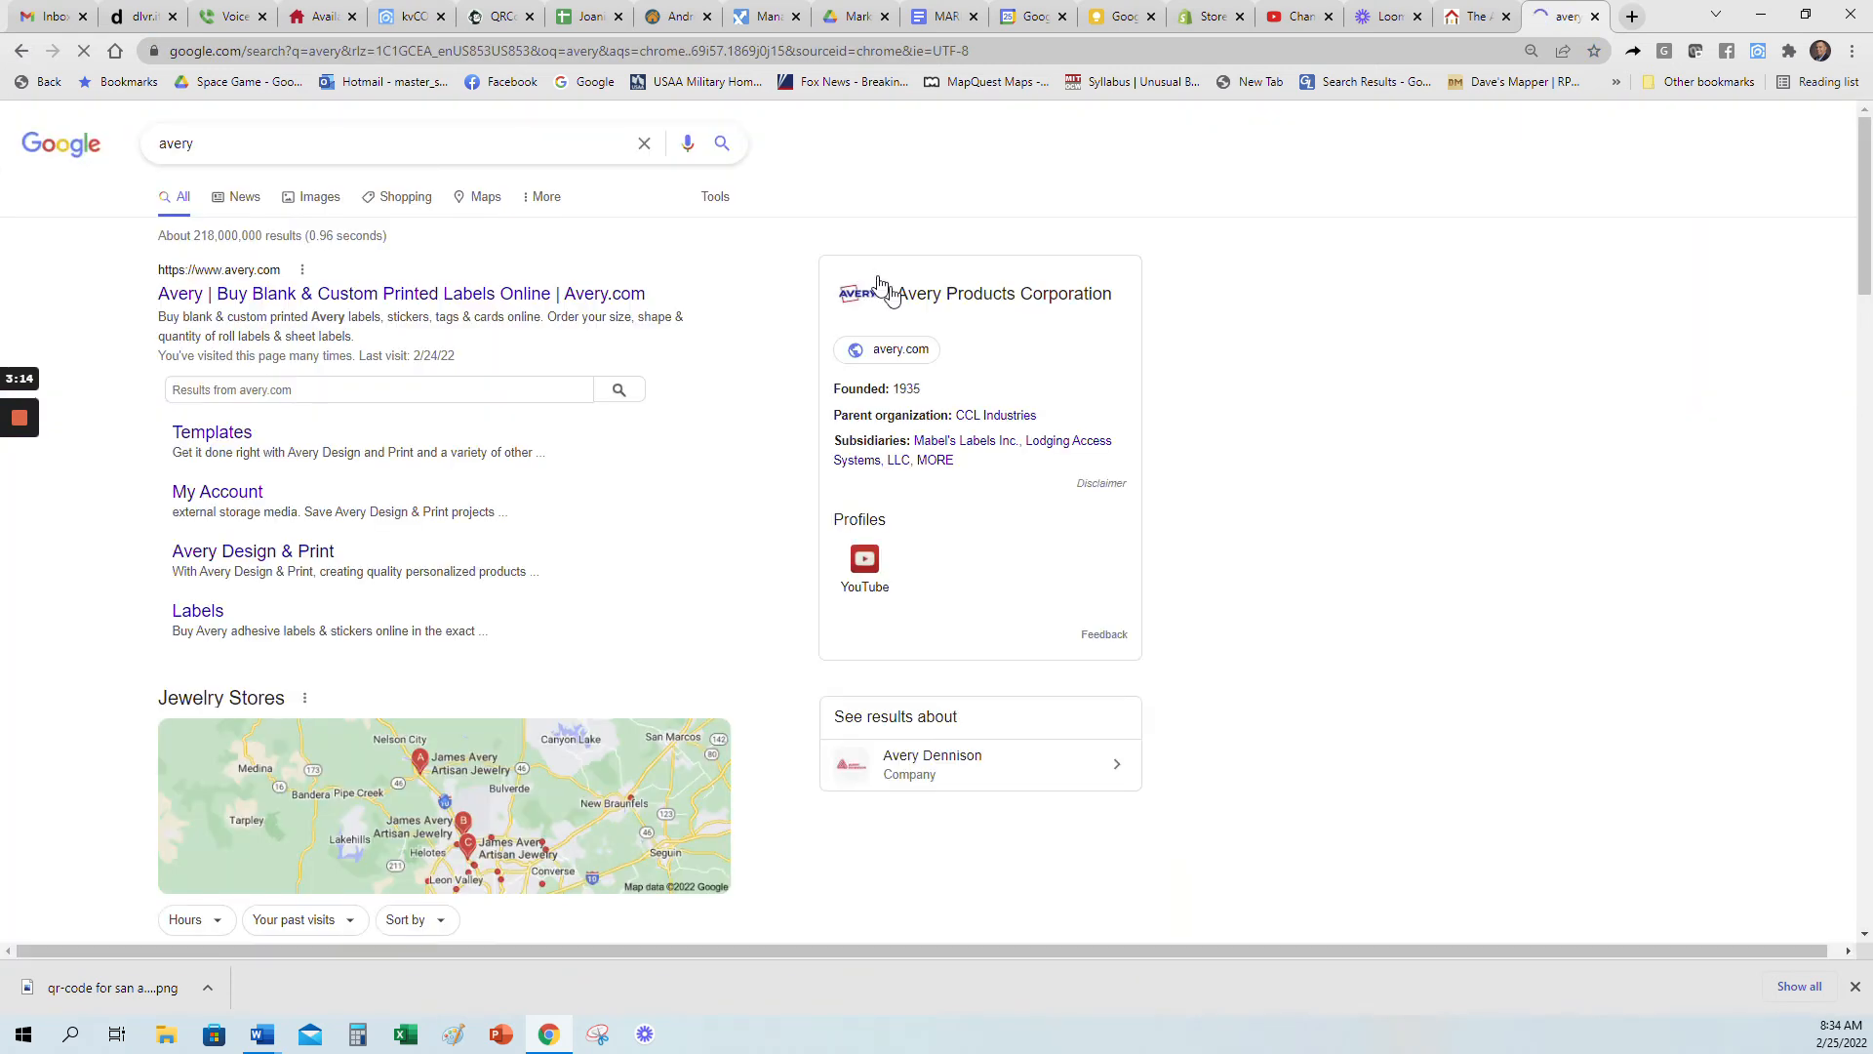
pyautogui.click(379, 296)
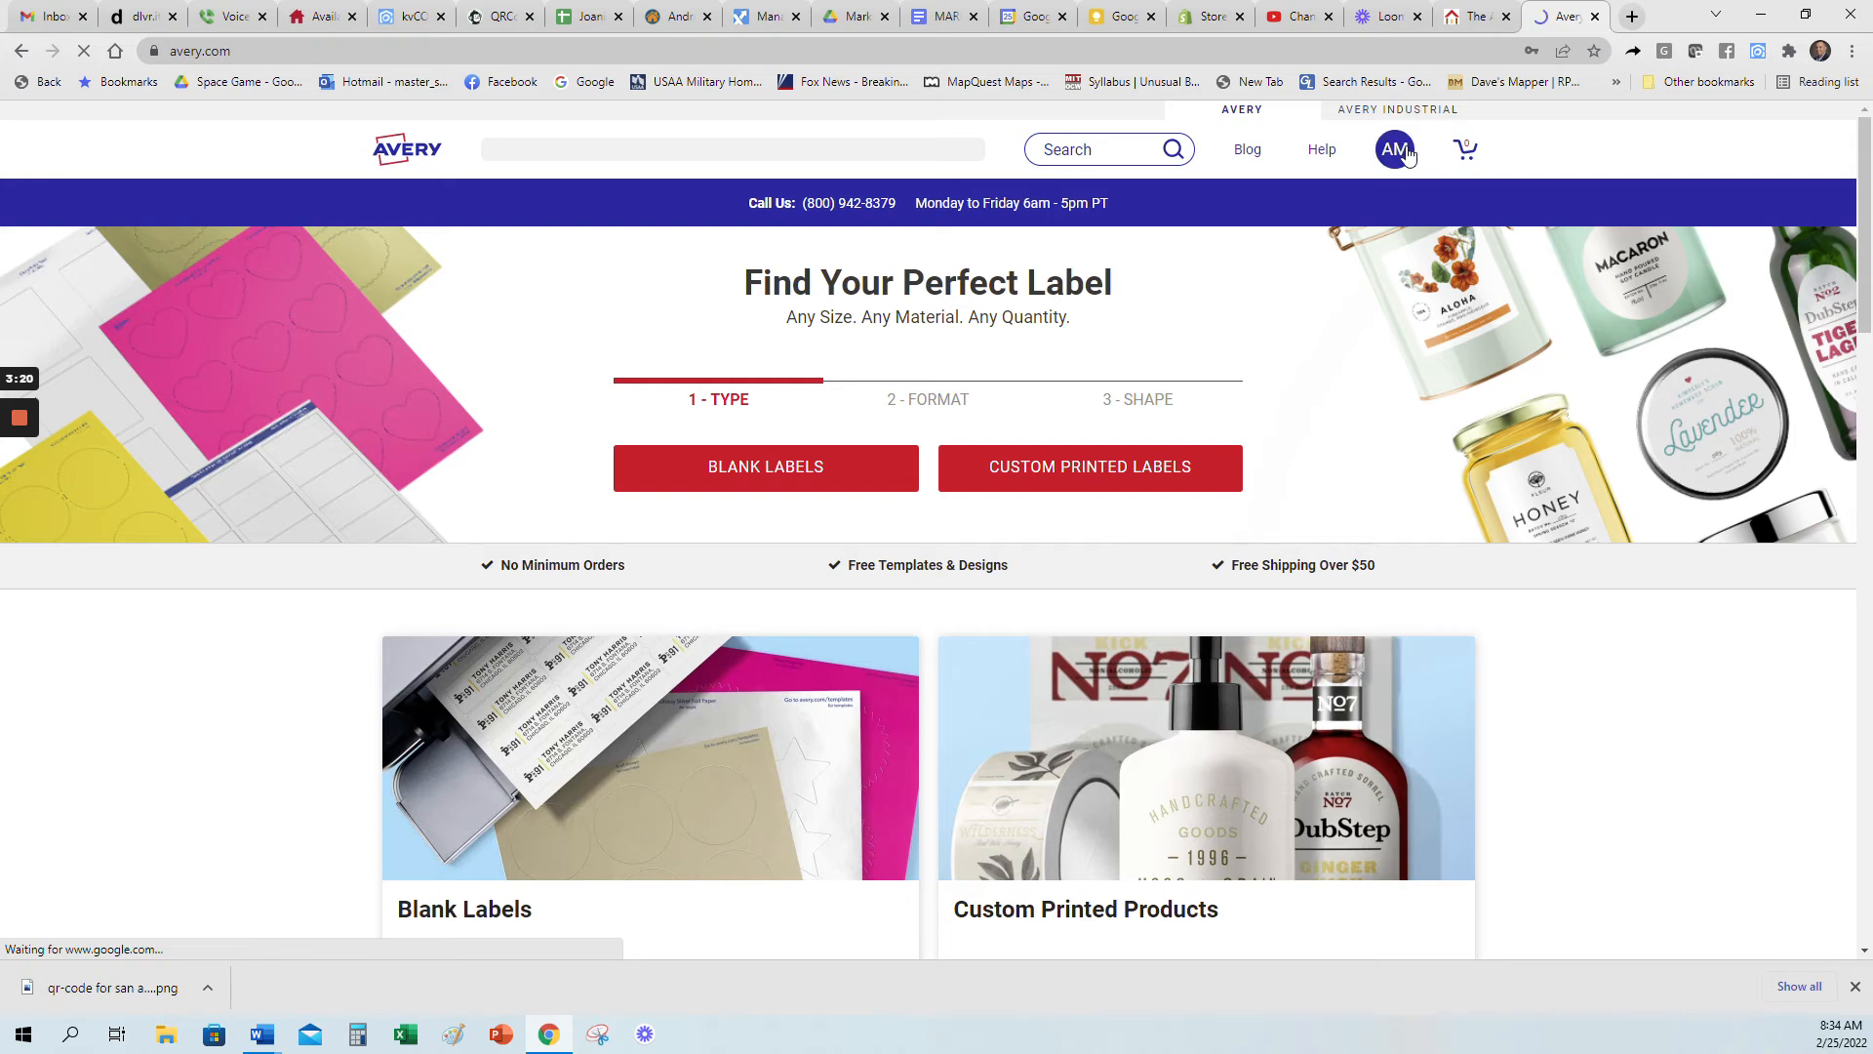
# Step: Open the saved "seller instant value door hangers" project from the Avery account for customizing and dismiss the editing help
pyautogui.click(1396, 148)
pyautogui.click(1215, 280)
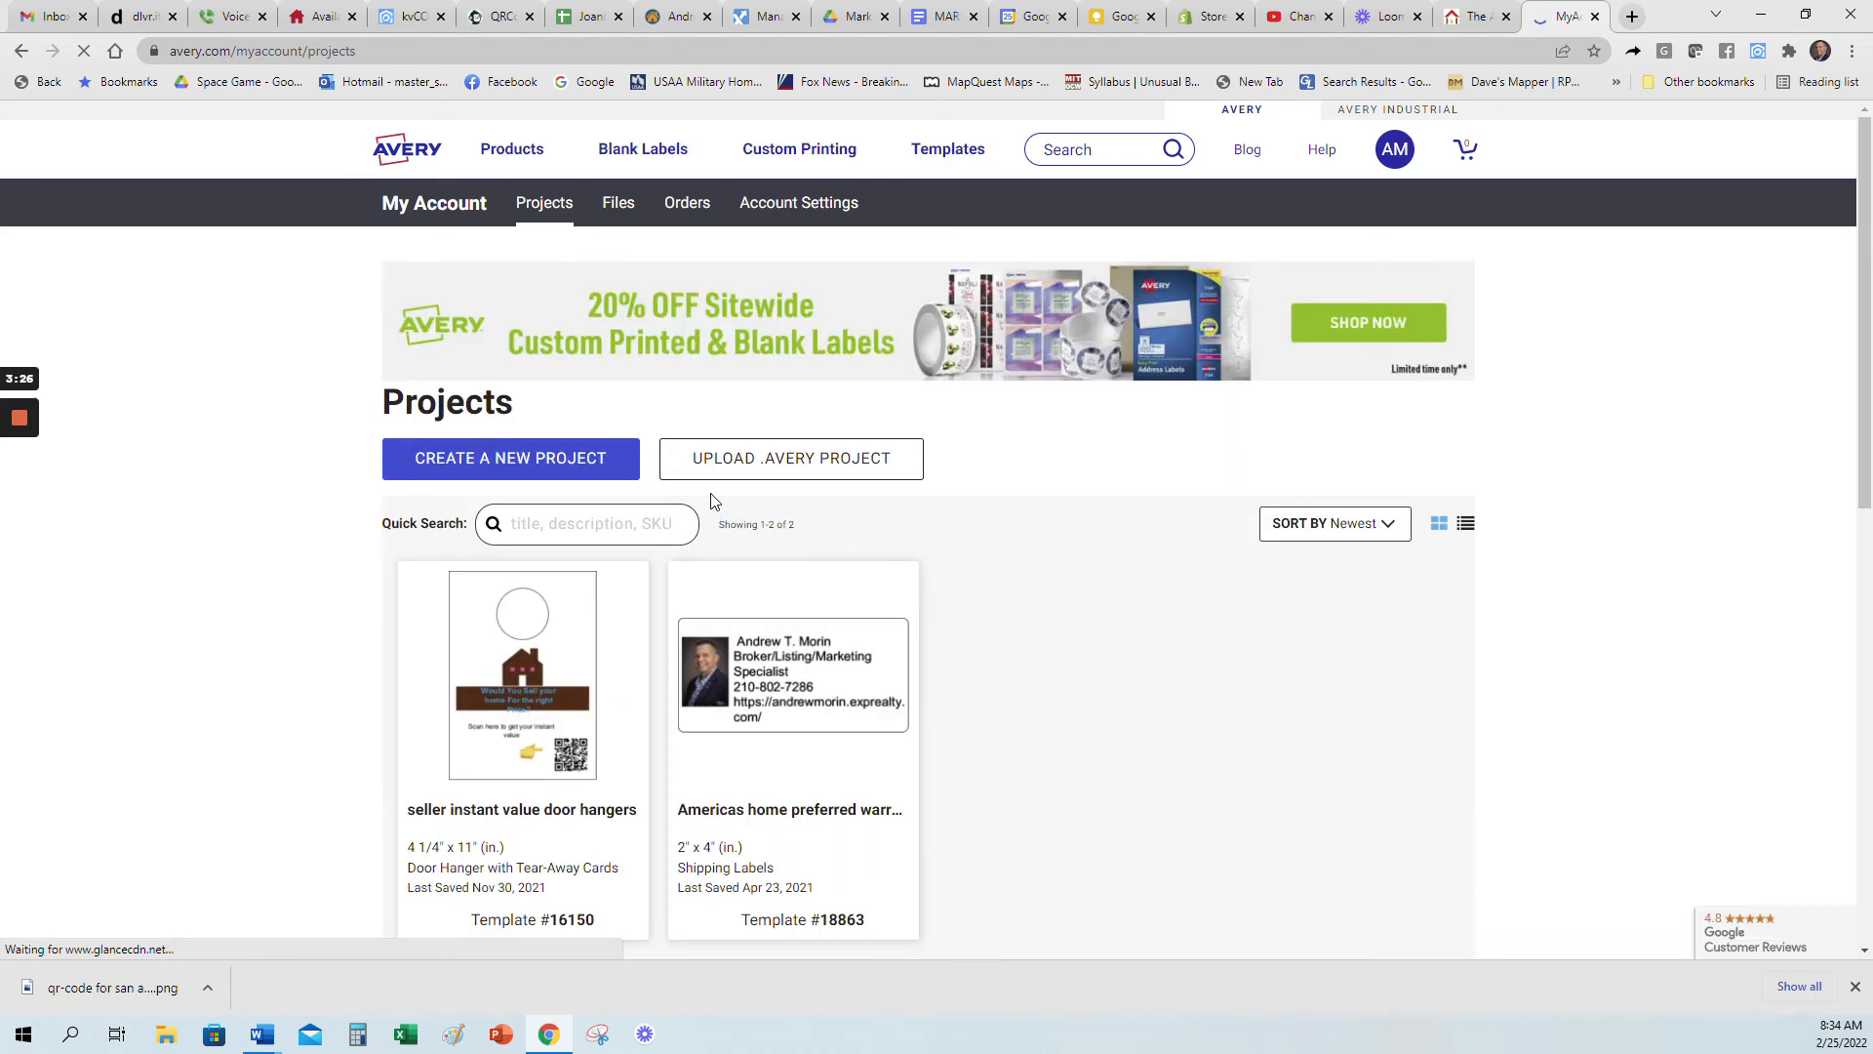
pyautogui.scroll(-2, 971, 673)
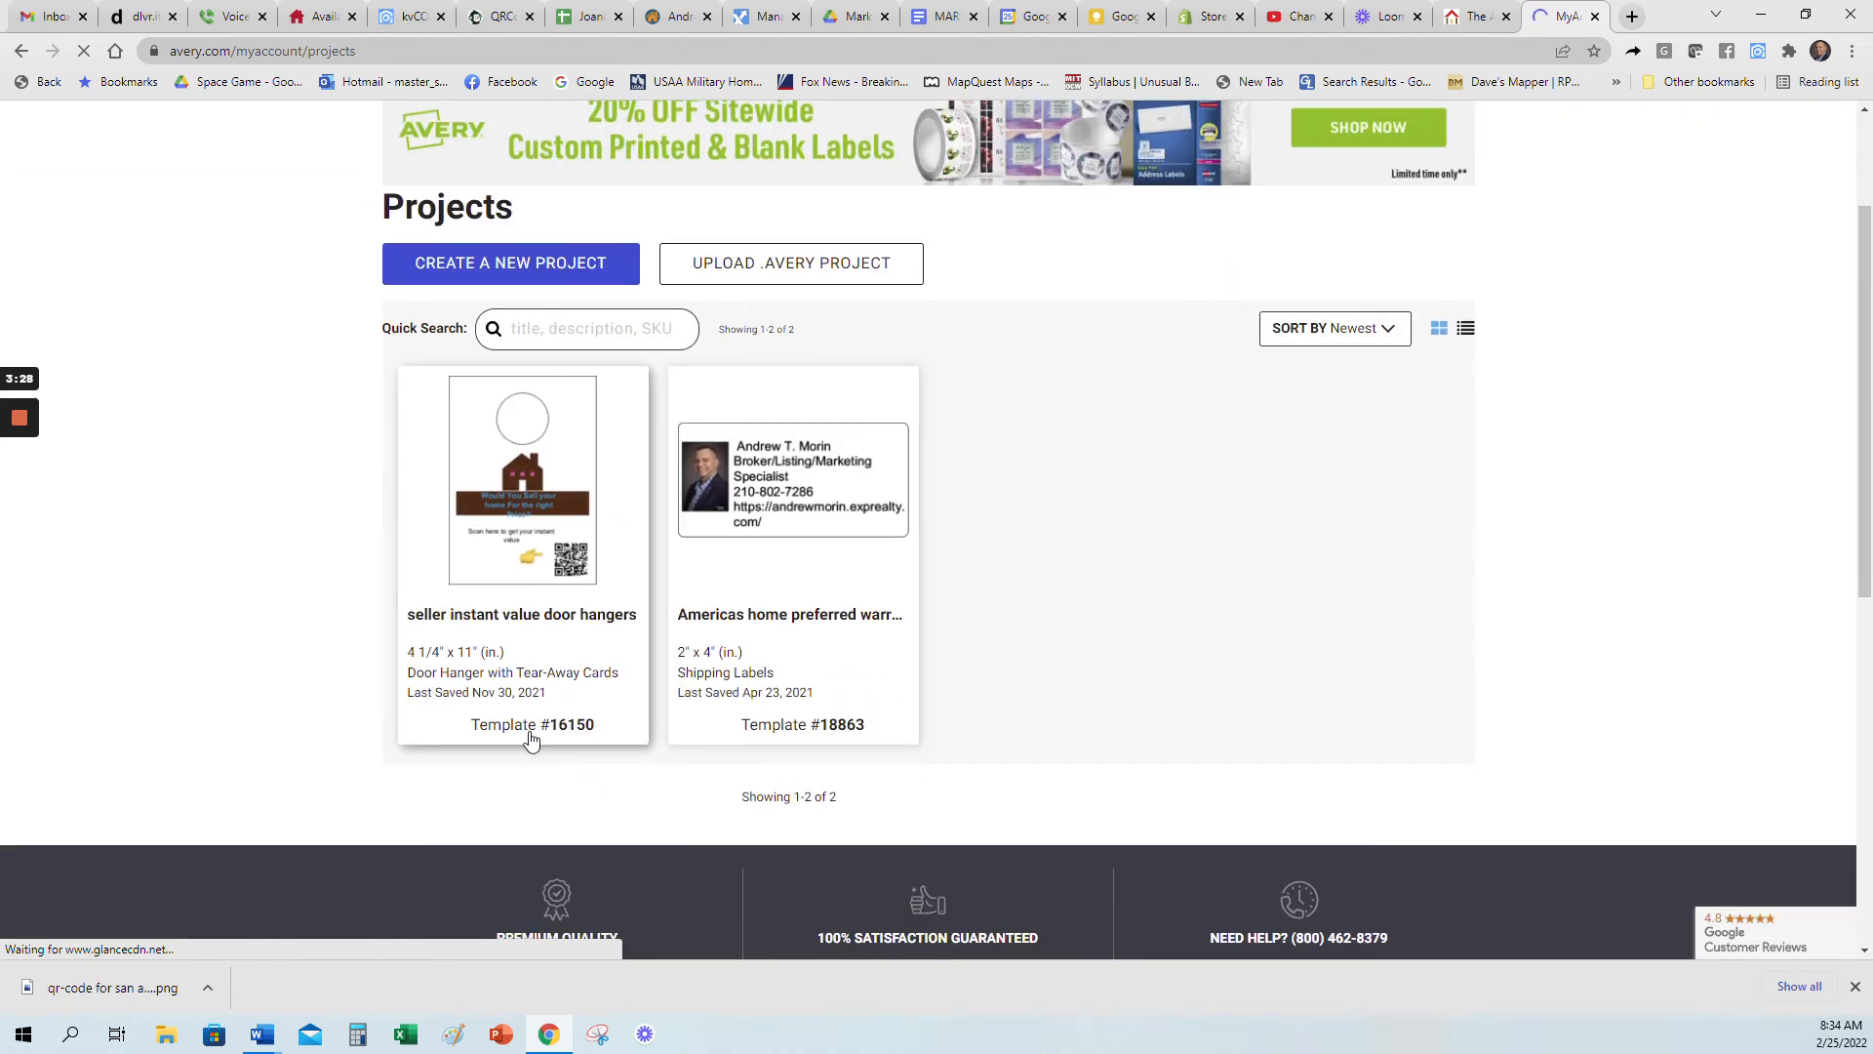
pyautogui.click(472, 544)
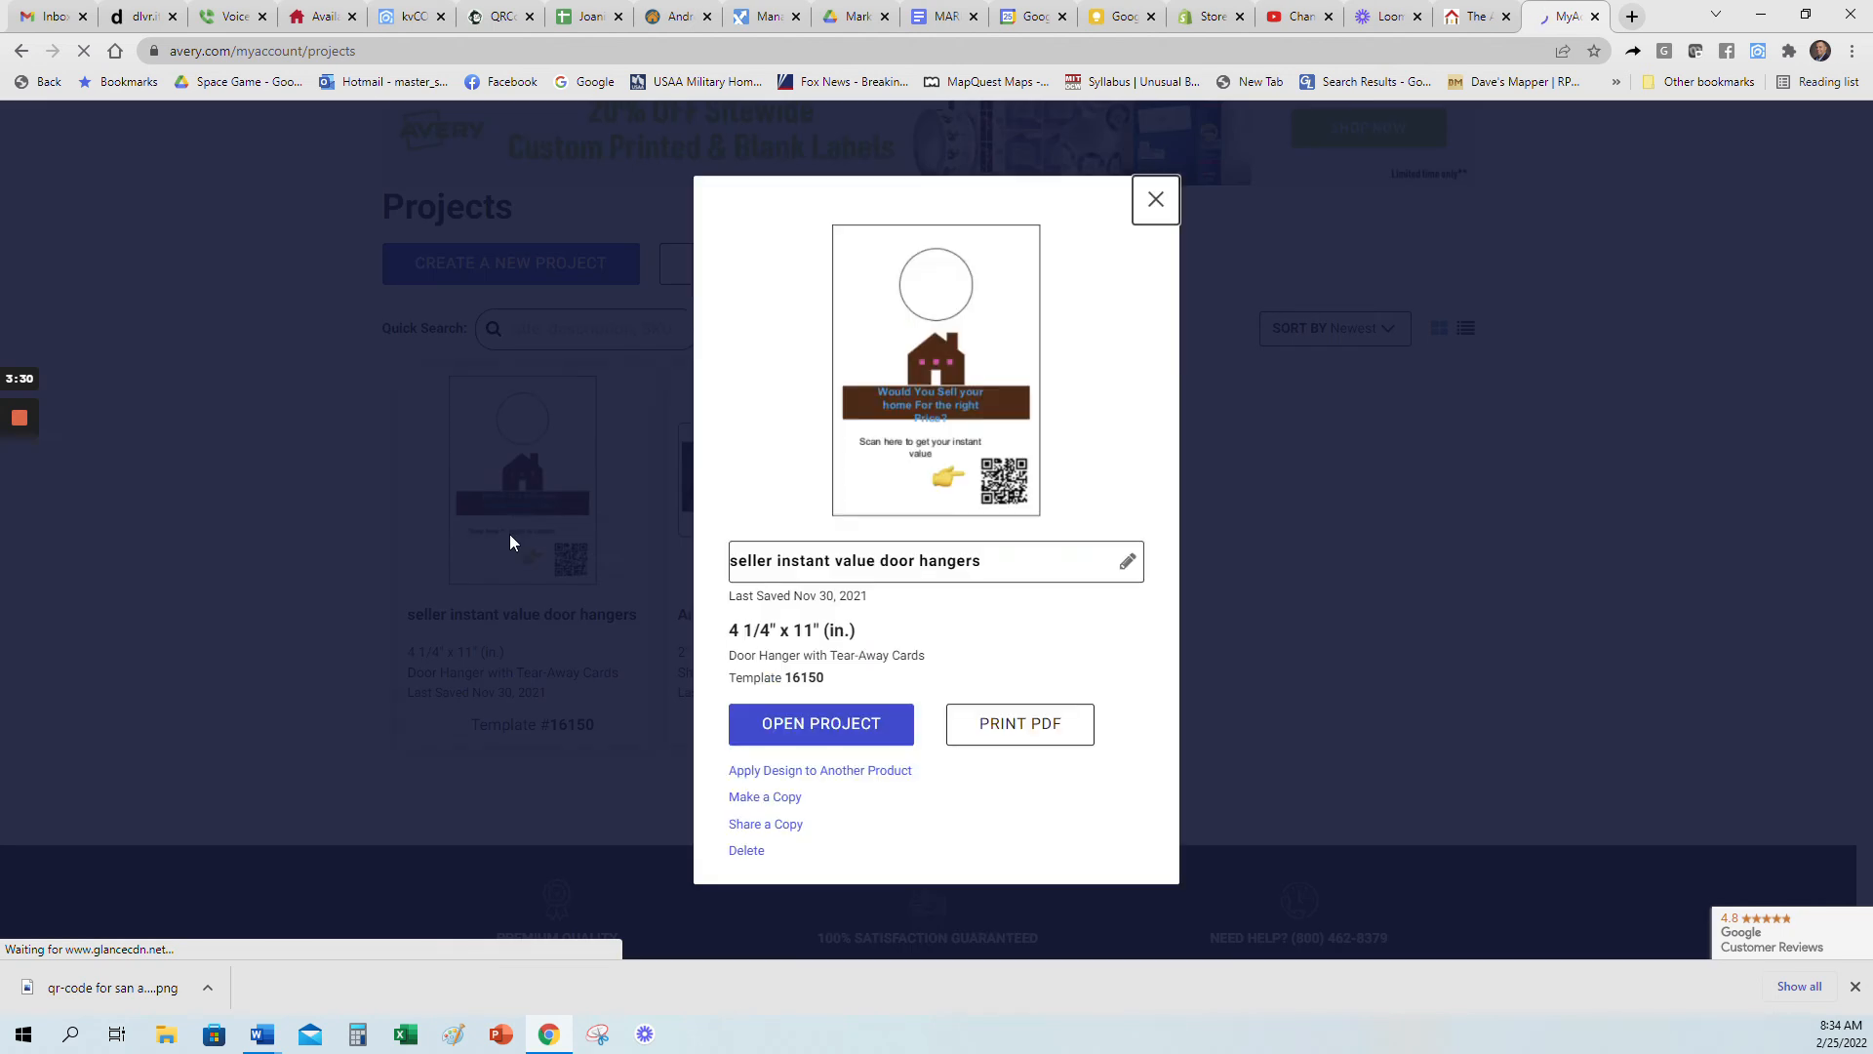
pyautogui.click(823, 723)
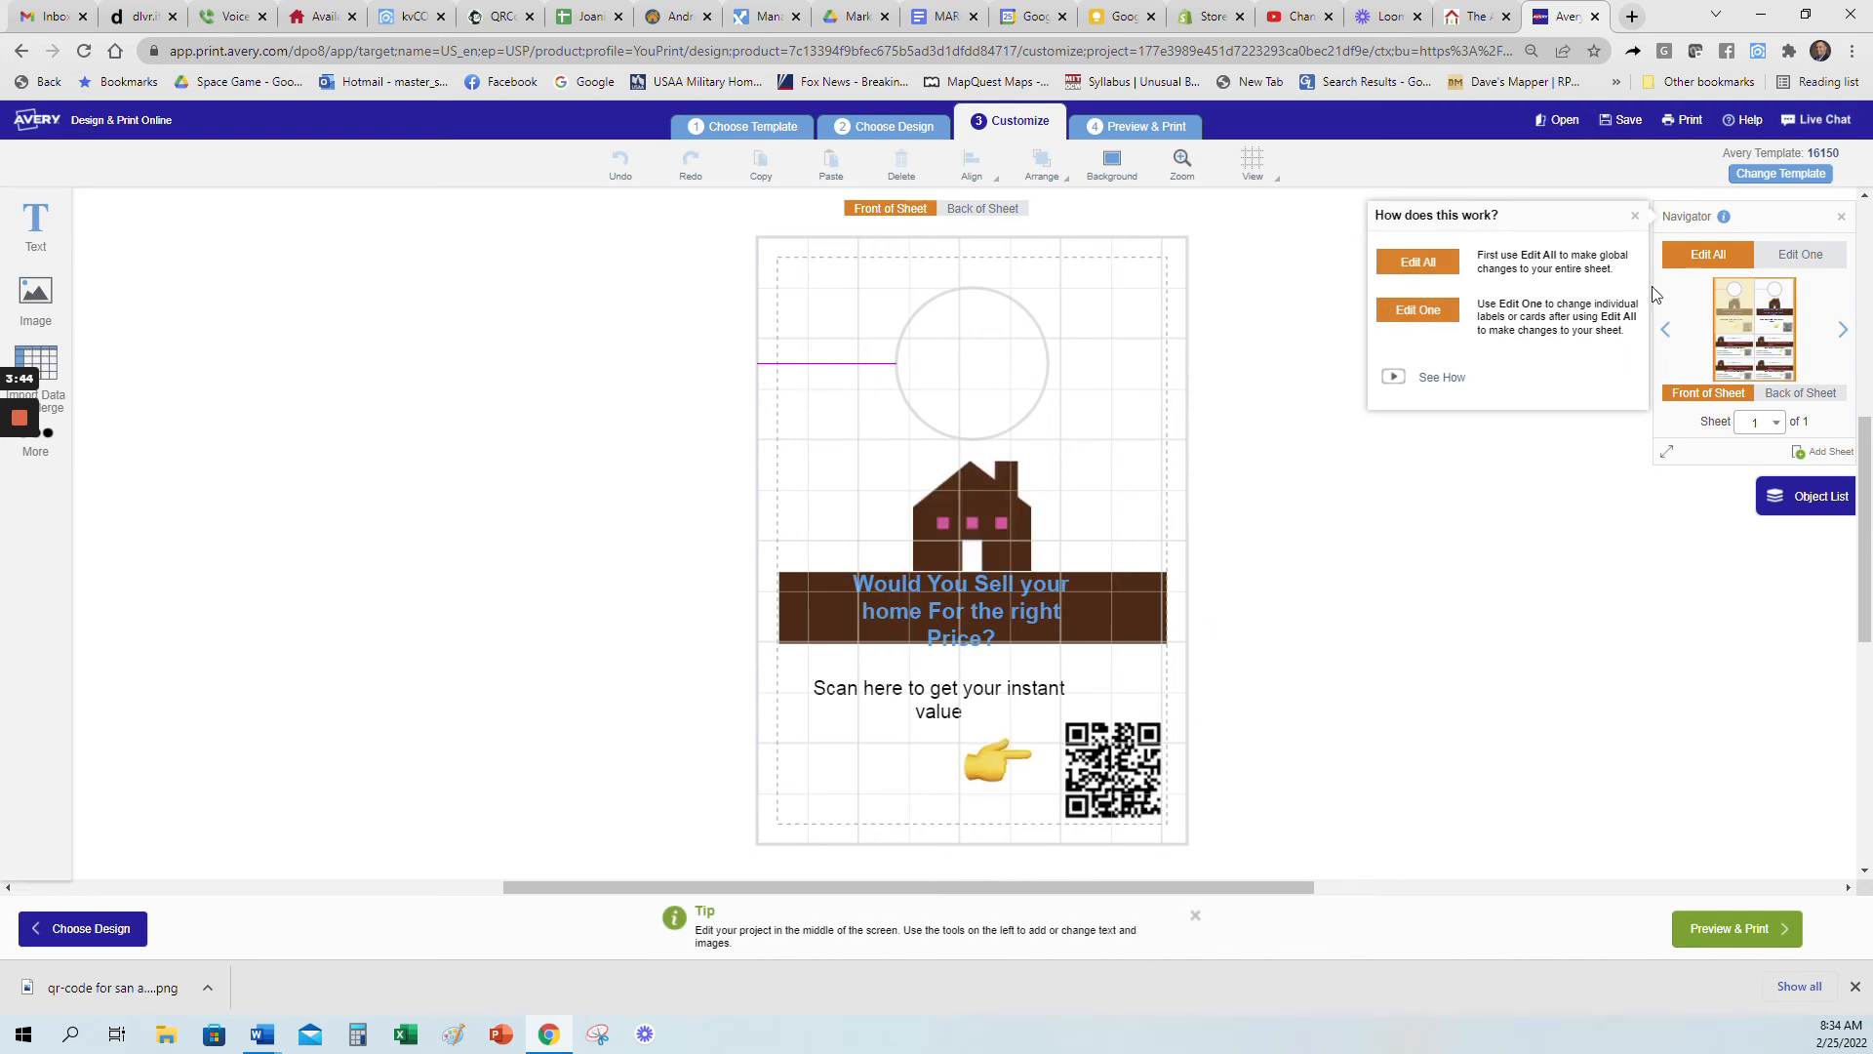
pyautogui.click(1634, 219)
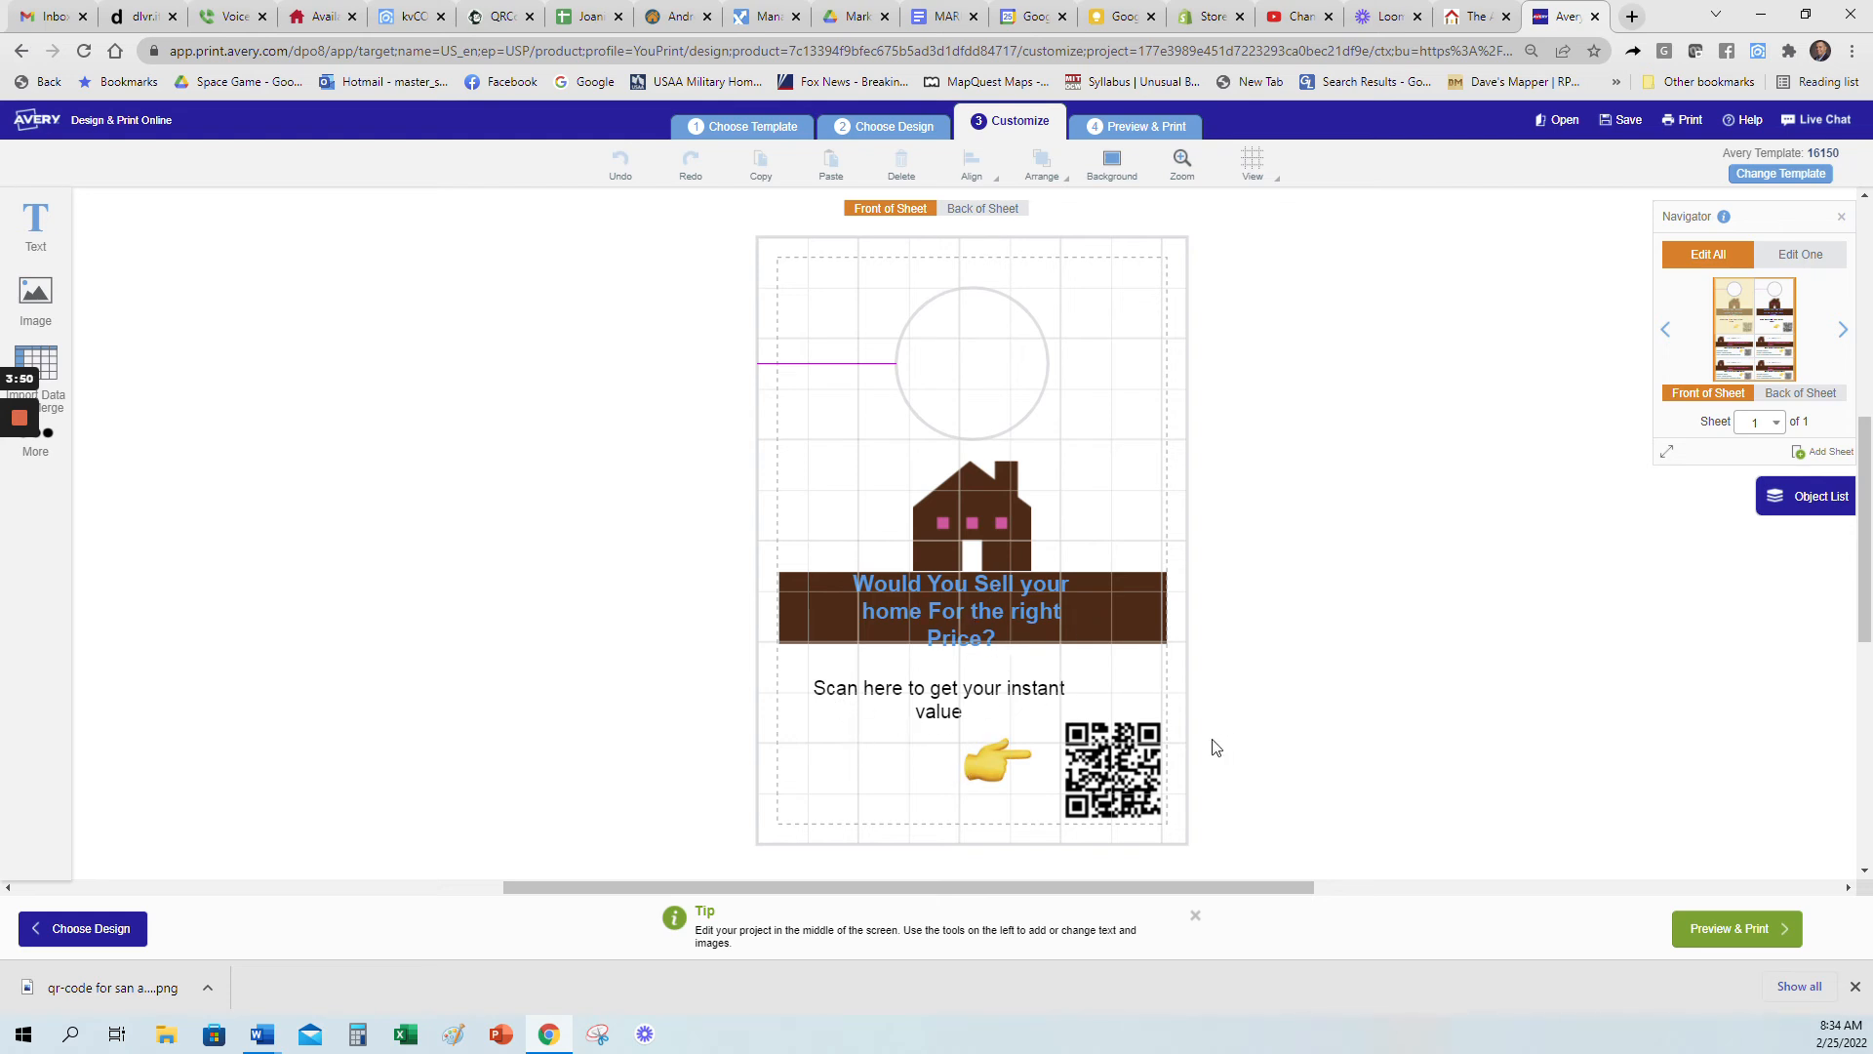
# Step: Examine the front and back designs of the tear-away card and the door hanger, including the house image's editing options
pyautogui.click(1733, 359)
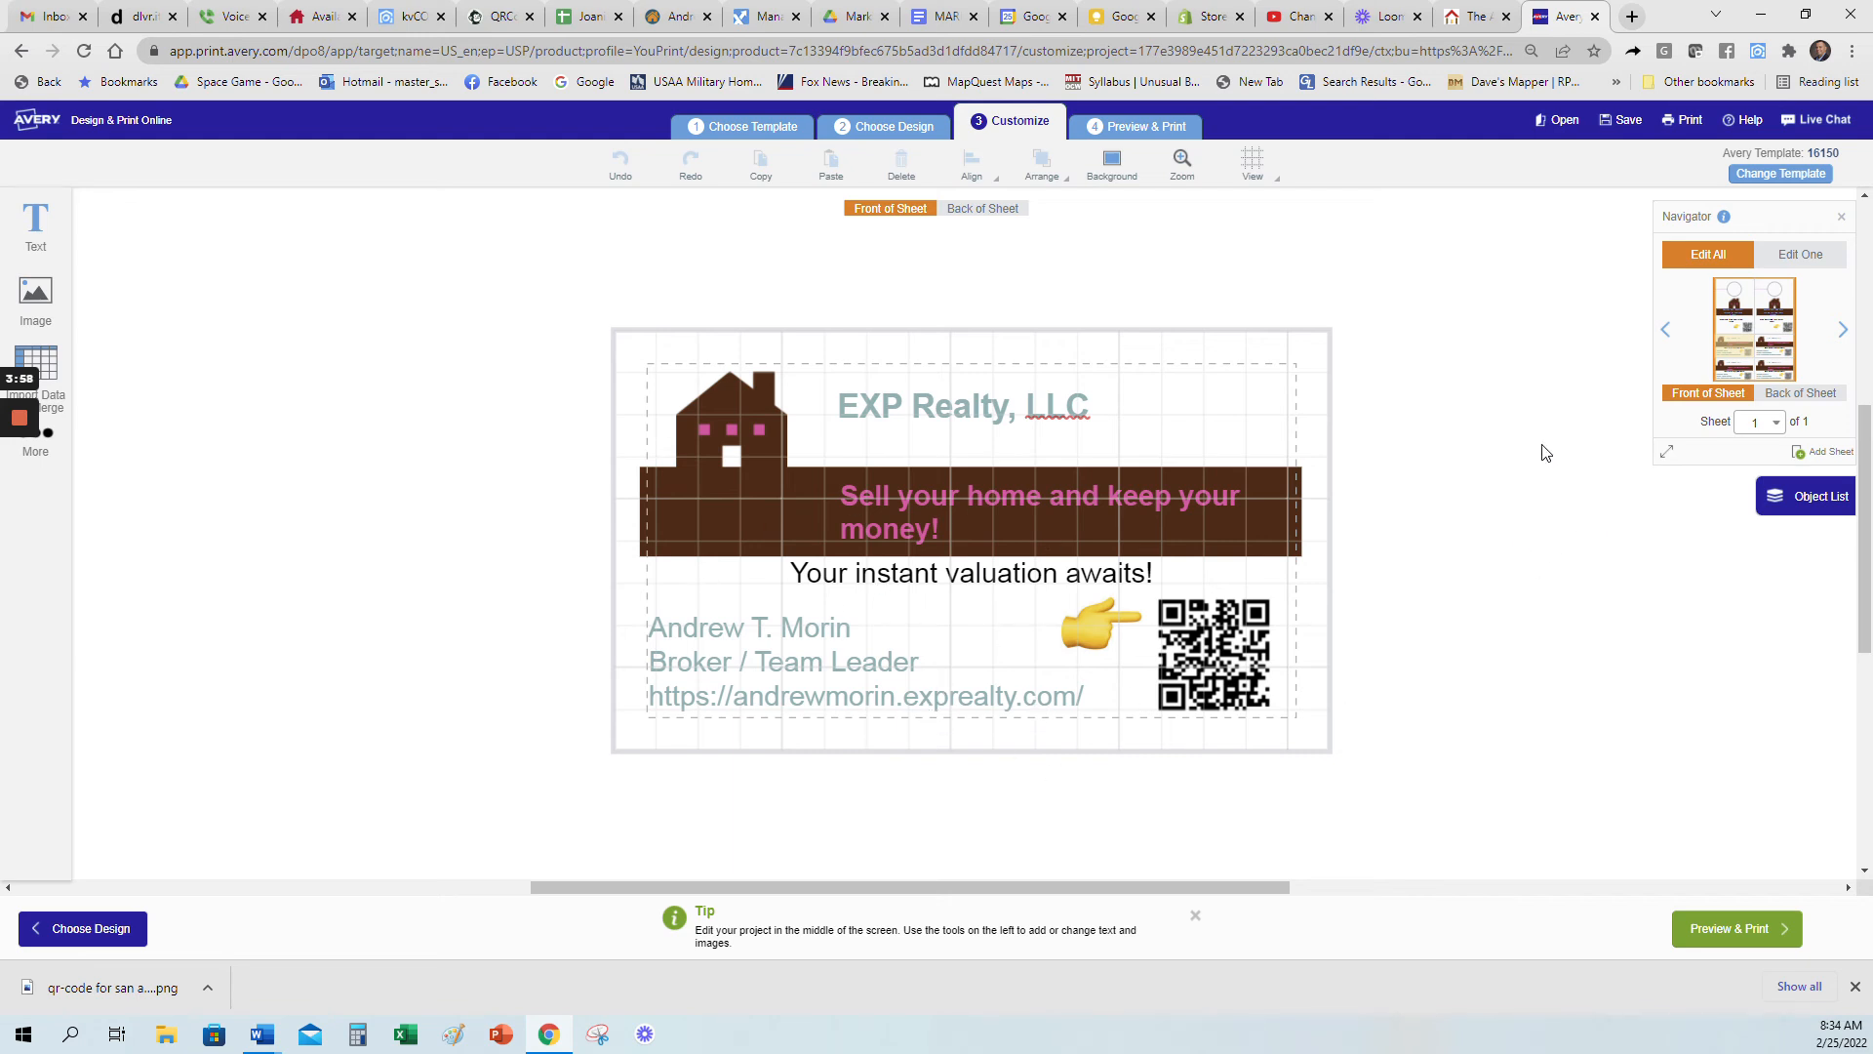
pyautogui.click(989, 211)
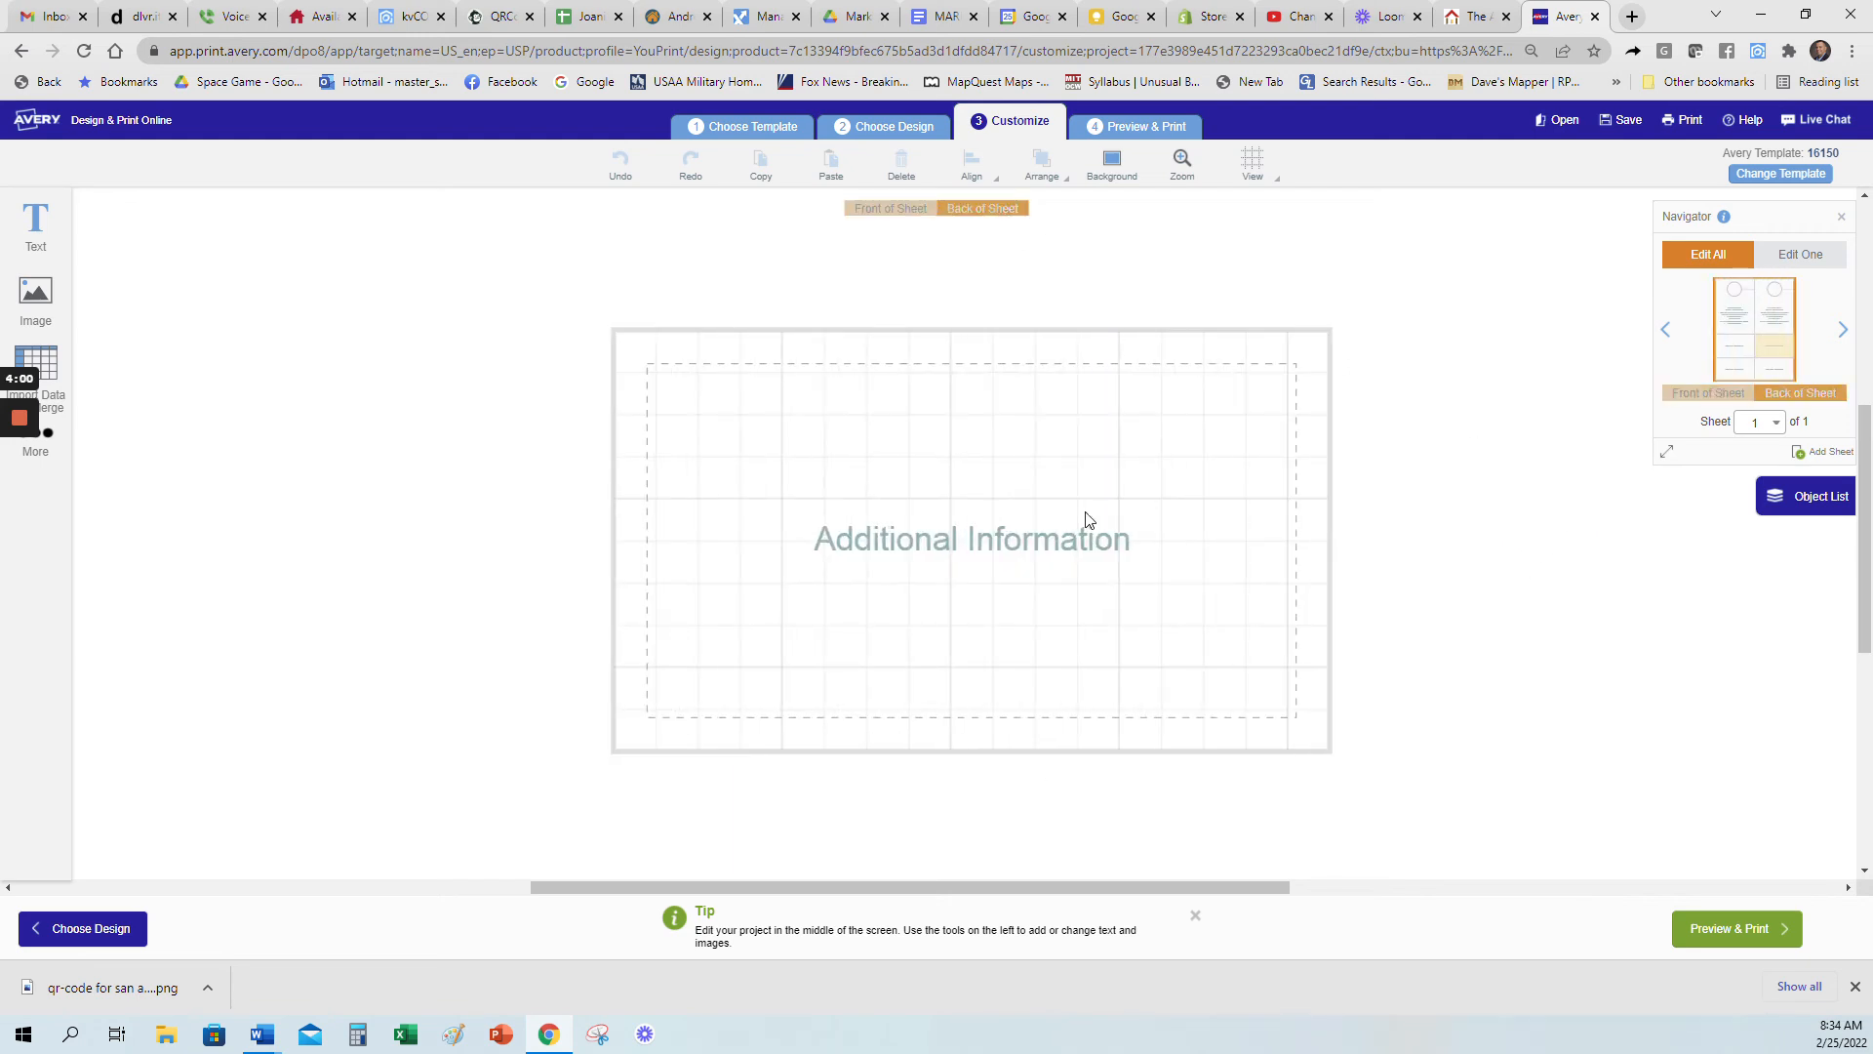
pyautogui.click(881, 209)
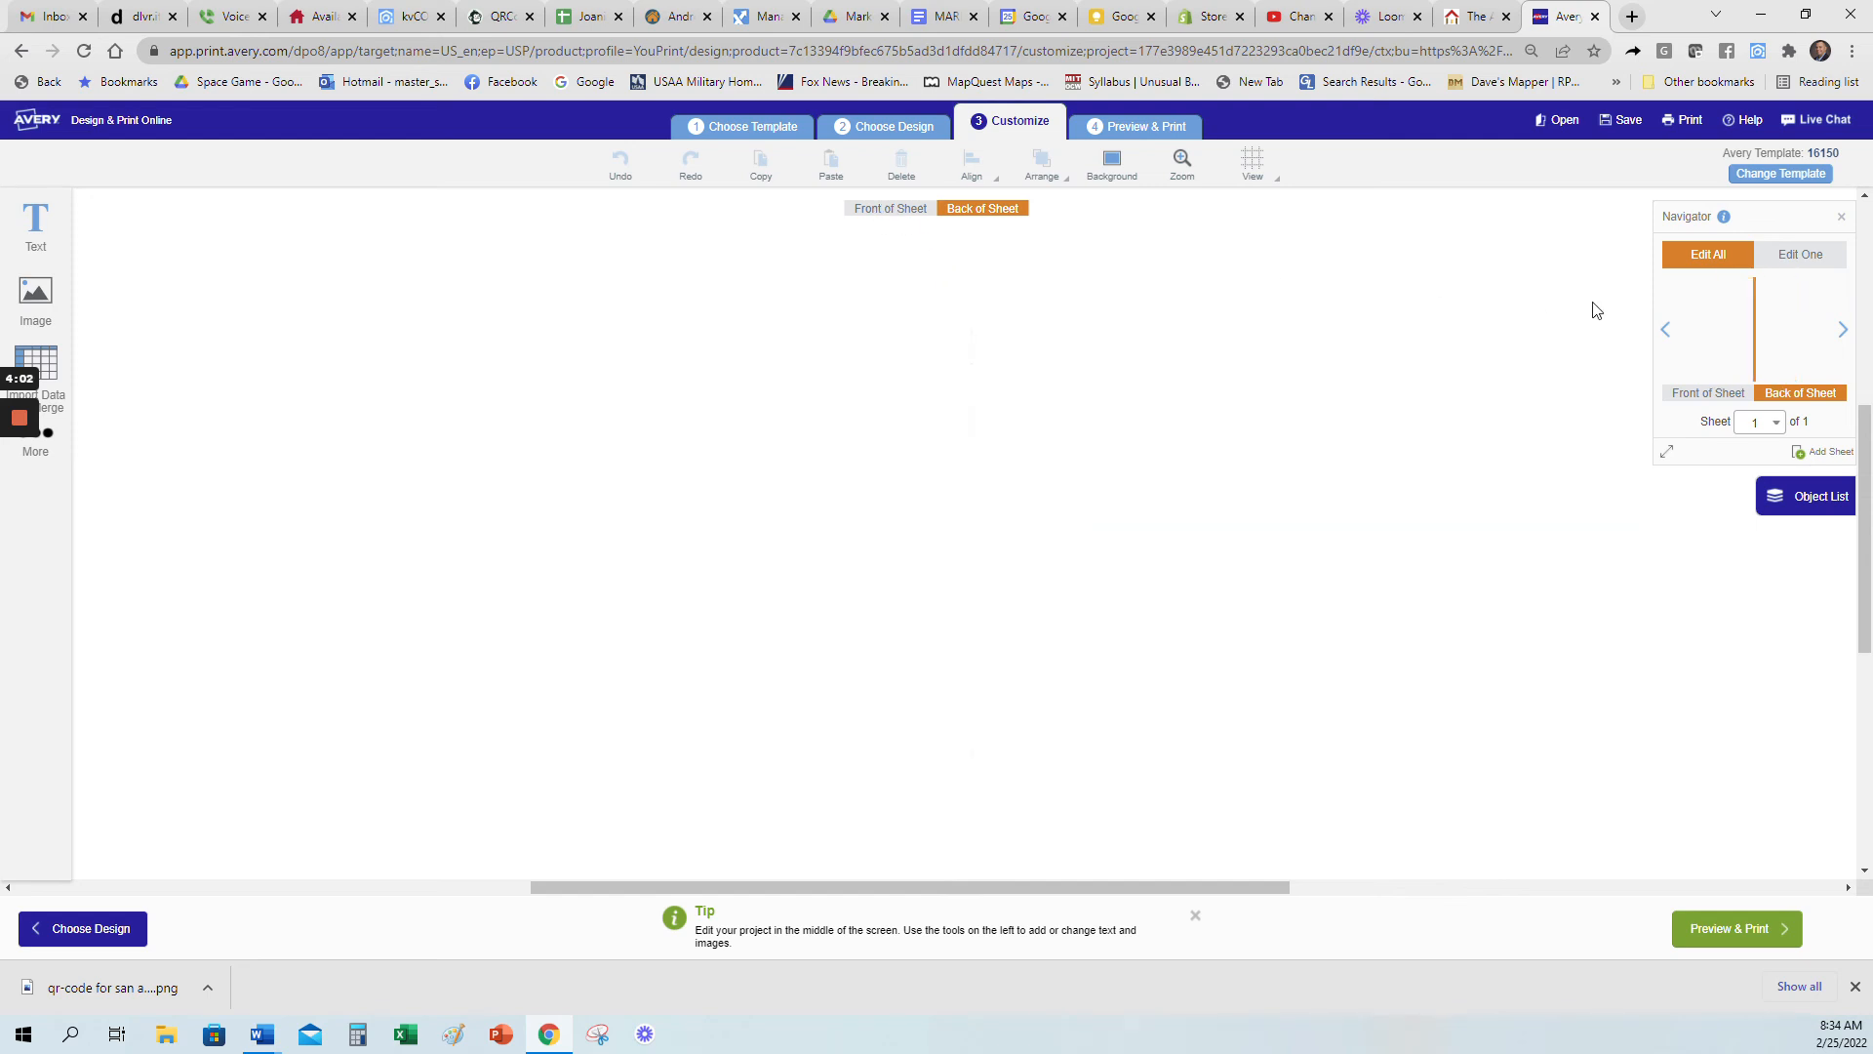
pyautogui.click(1722, 293)
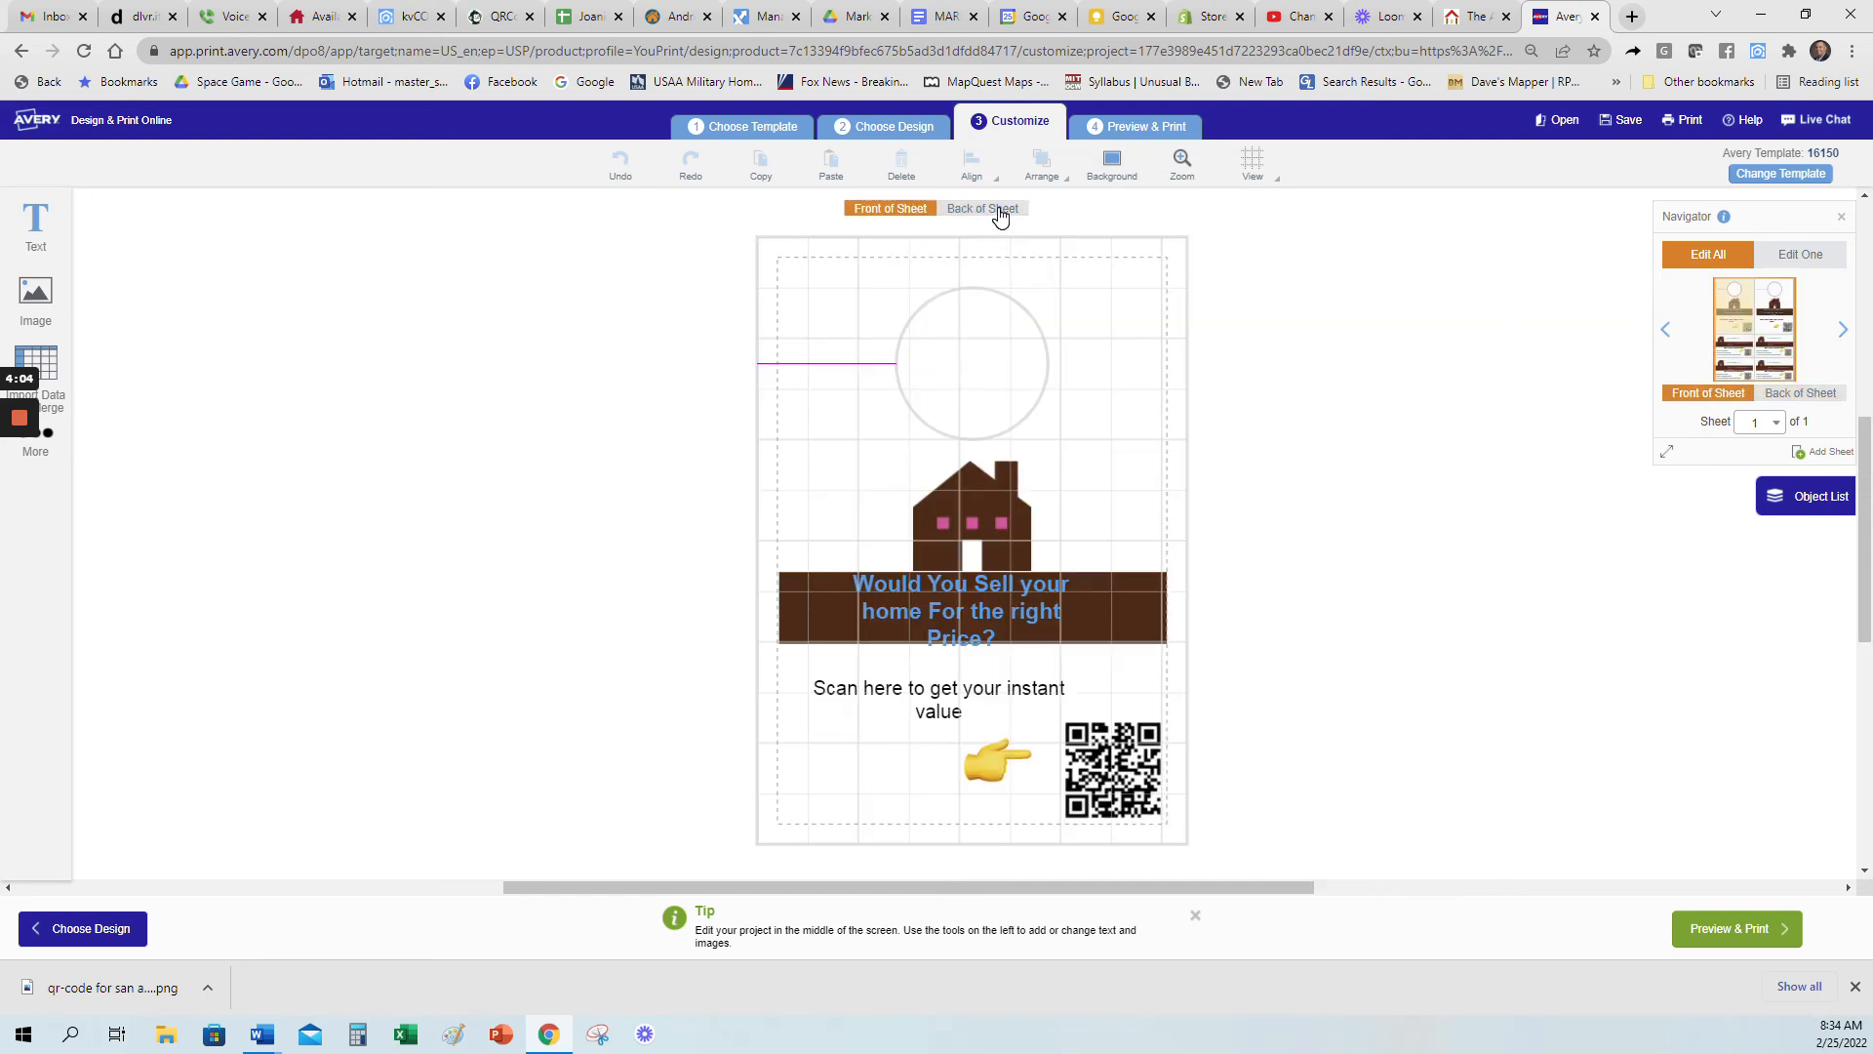
pyautogui.click(1007, 214)
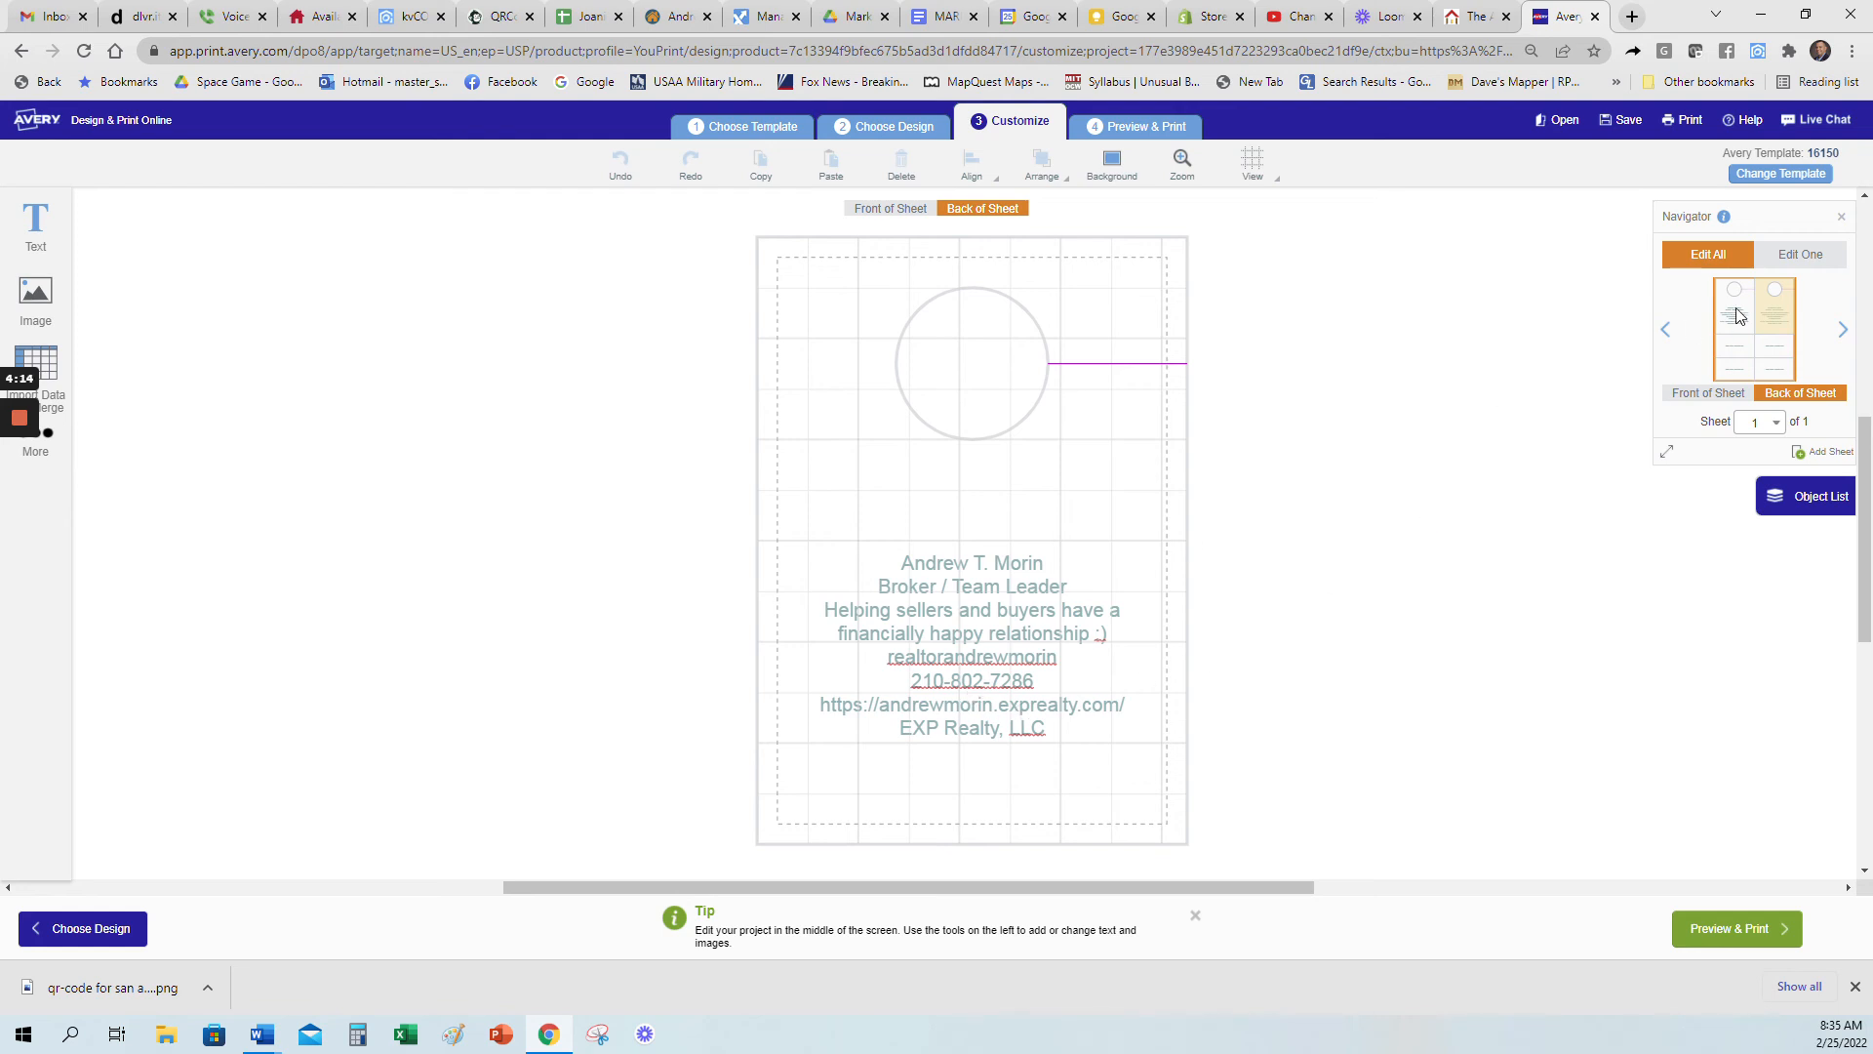
pyautogui.click(891, 209)
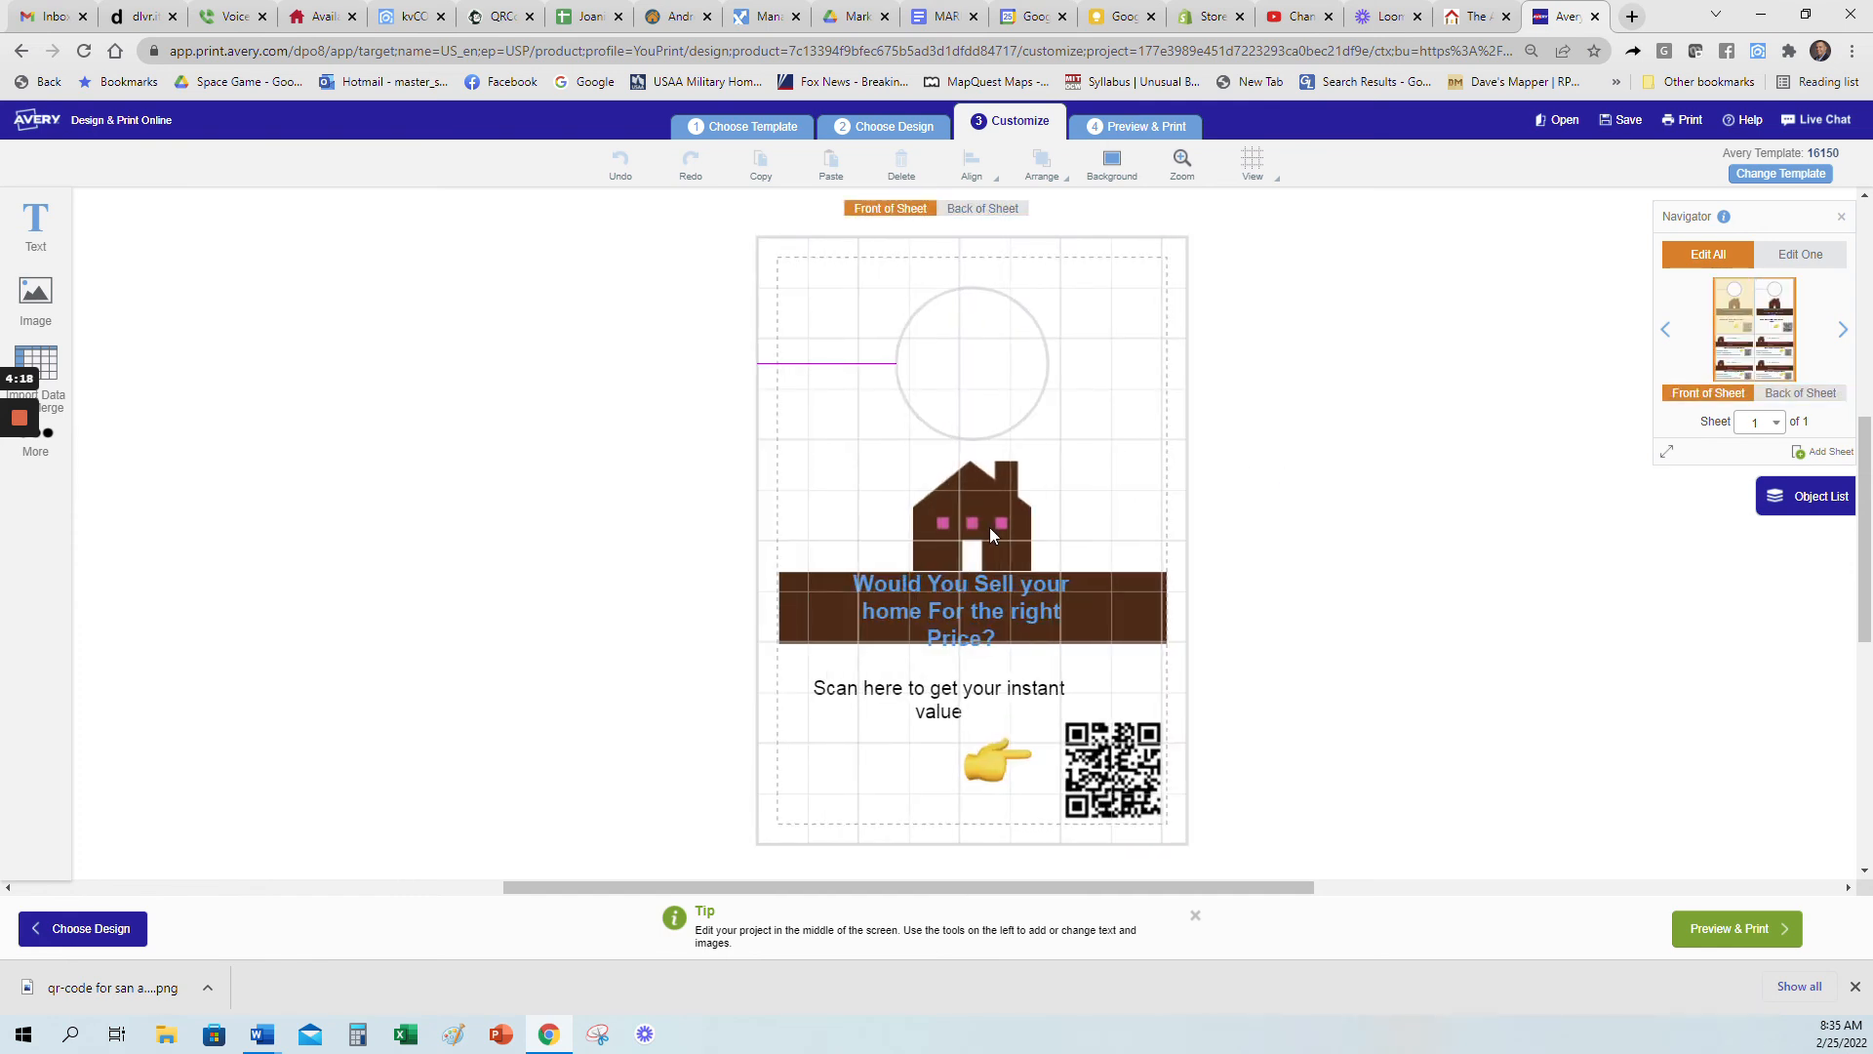
pyautogui.click(979, 507)
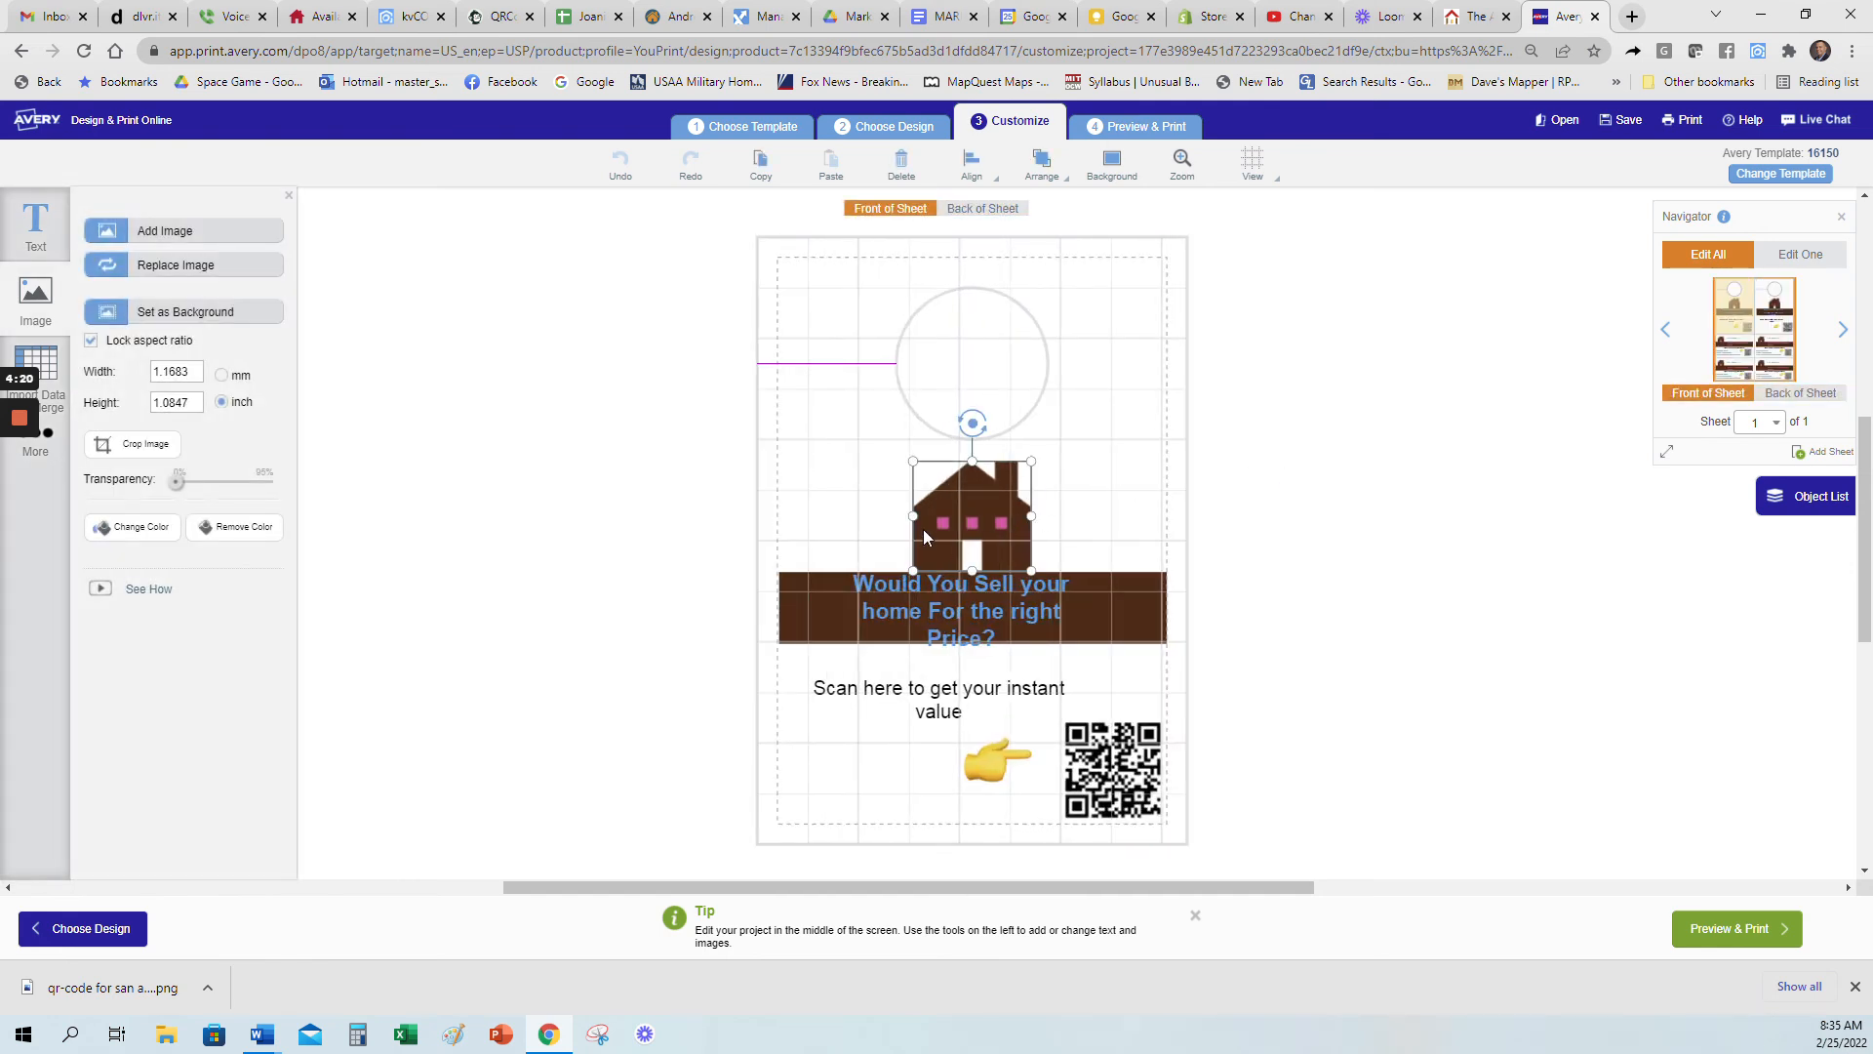
pyautogui.click(1327, 442)
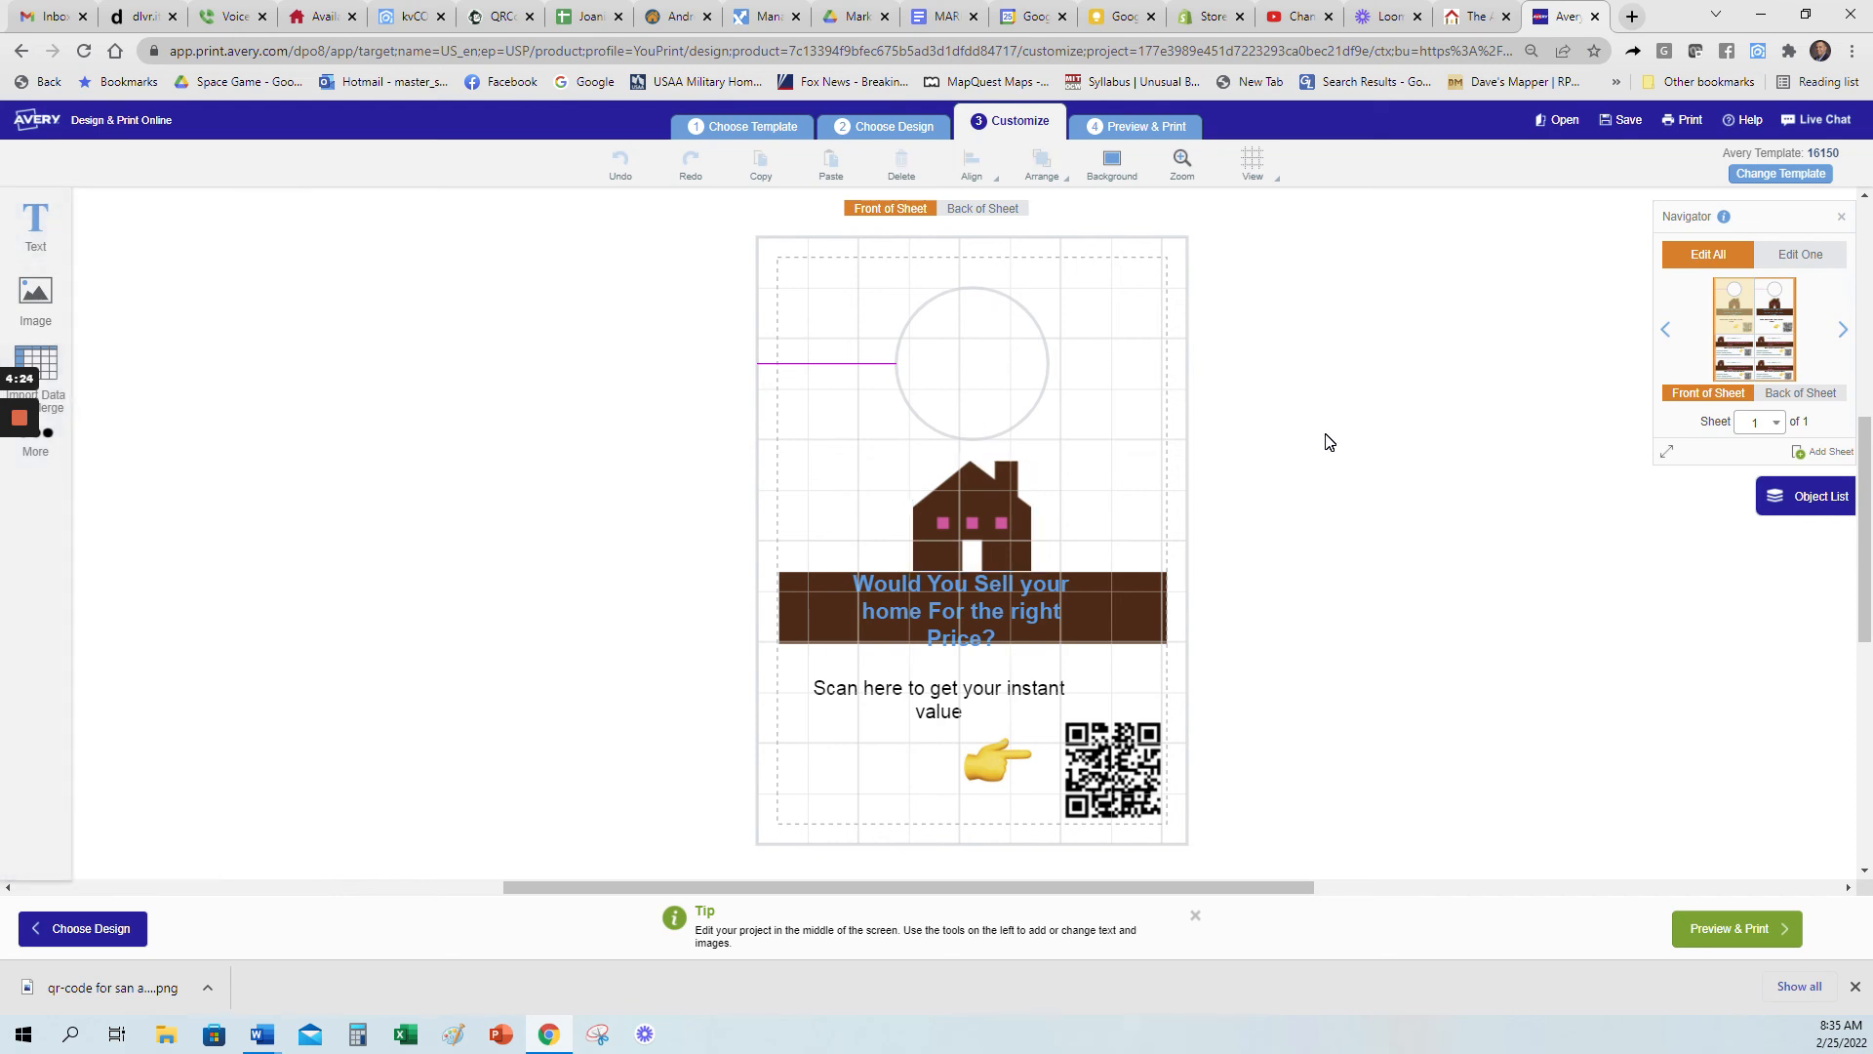